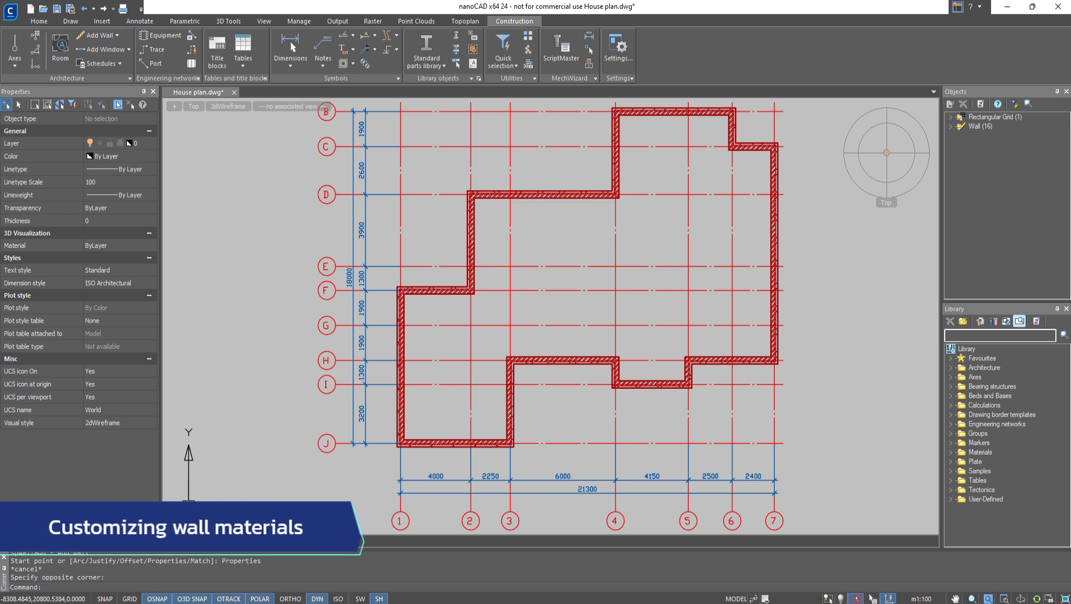
- Start adding a wall, open its properties, and set the first layer's material to Plaster
{"action": "left_click", "coordinate": [104, 36]}
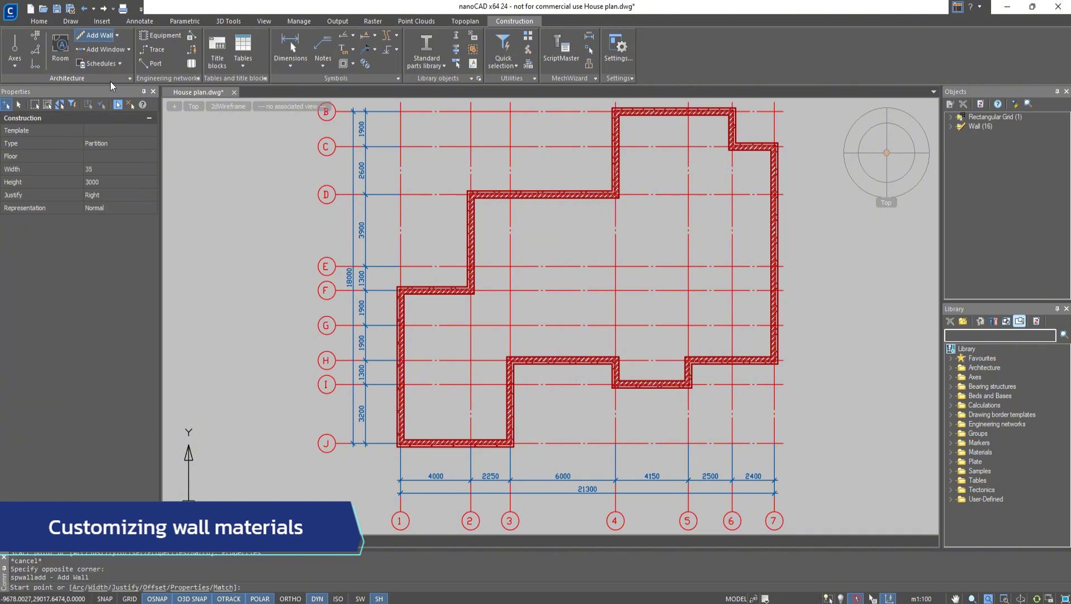
{"action": "left_click", "coordinate": [189, 587]}
{"action": "left_click", "coordinate": [507, 363]}
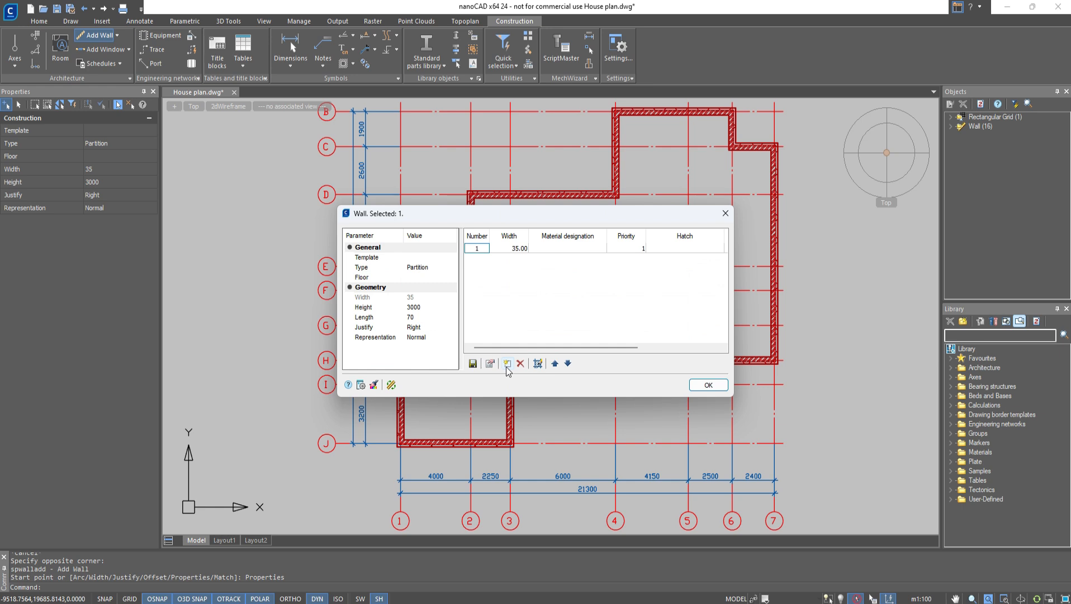
{"action": "left_click", "coordinate": [602, 248]}
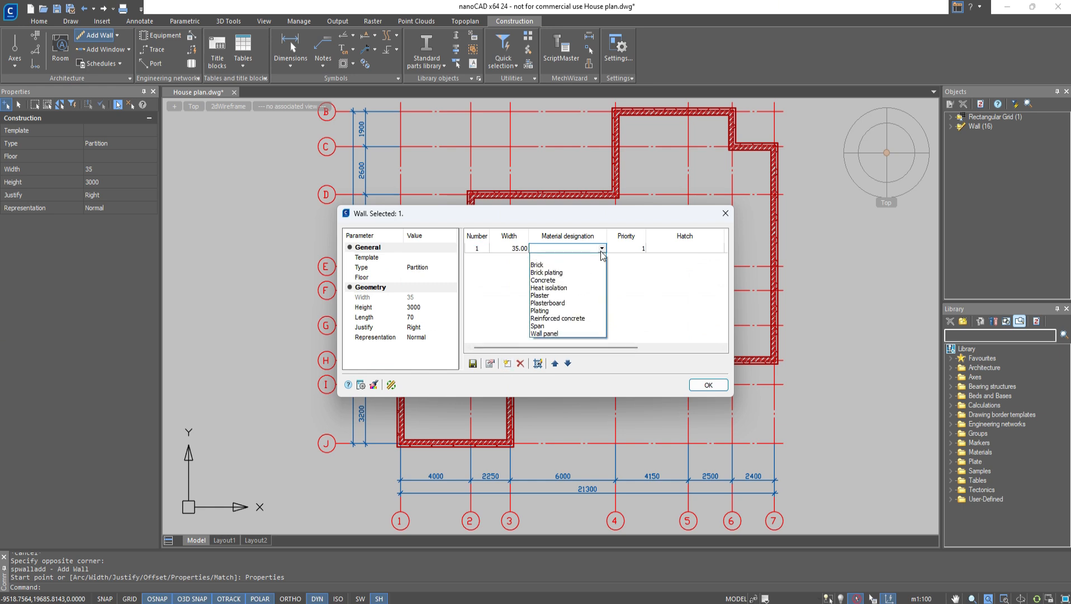
{"action": "left_click", "coordinate": [569, 294]}
- Add a second wall layer of Plasterboard, 50 wide, and a third layer of Brick, 250 wide
{"action": "left_click", "coordinate": [509, 363]}
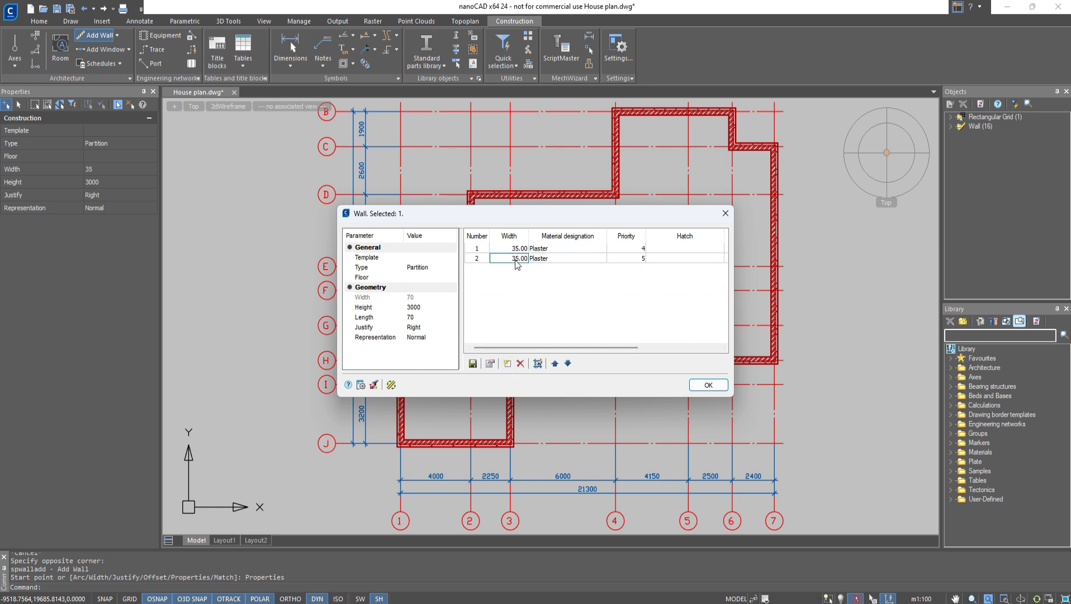
{"action": "left_click", "coordinate": [601, 258]}
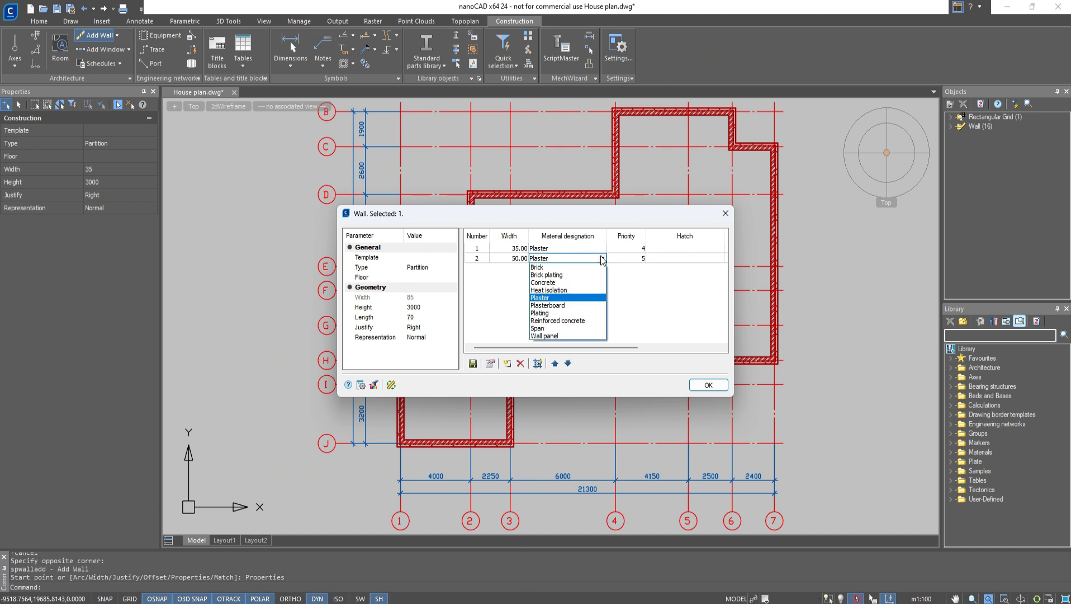
{"action": "left_click", "coordinate": [579, 304]}
{"action": "left_click", "coordinate": [507, 363]}
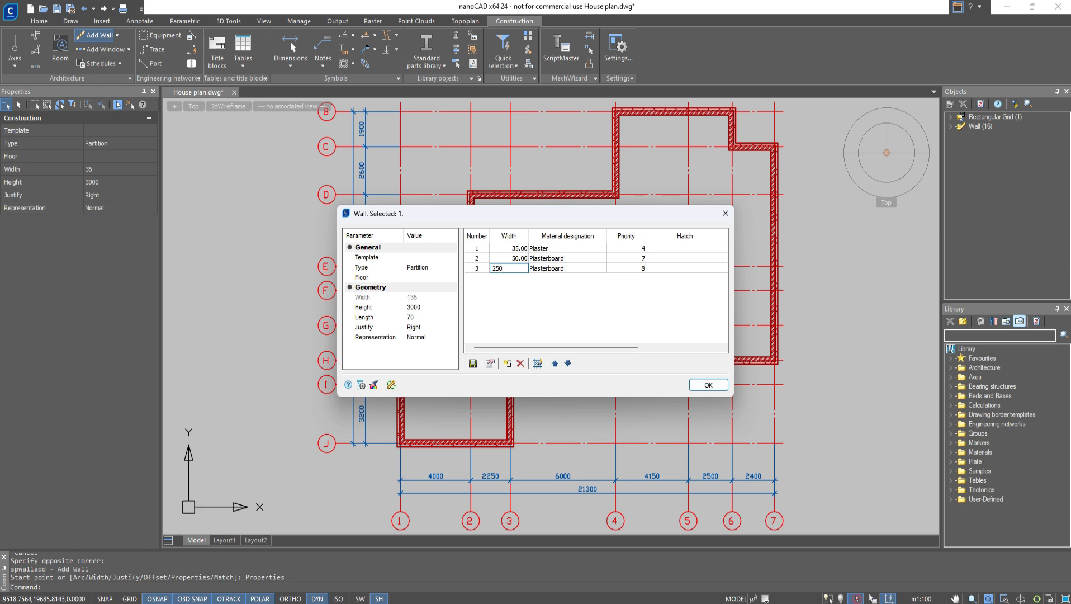
{"action": "left_click", "coordinate": [601, 269]}
{"action": "left_click", "coordinate": [591, 277]}
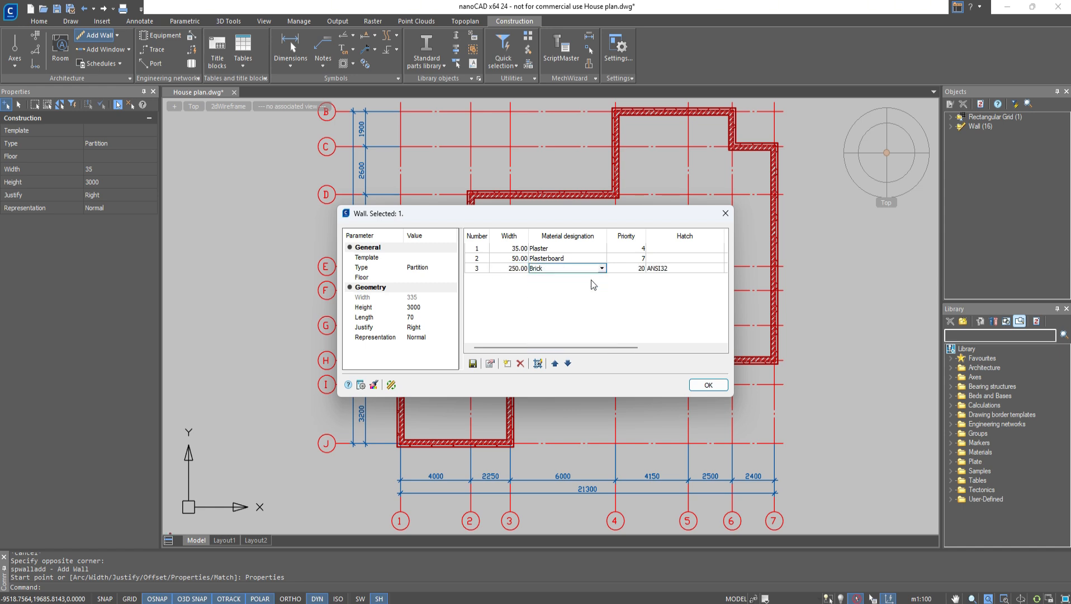
- Add a fourth wall layer of Plasterboard, 50 wide
{"action": "left_click", "coordinate": [507, 363]}
{"action": "left_click", "coordinate": [507, 279]}
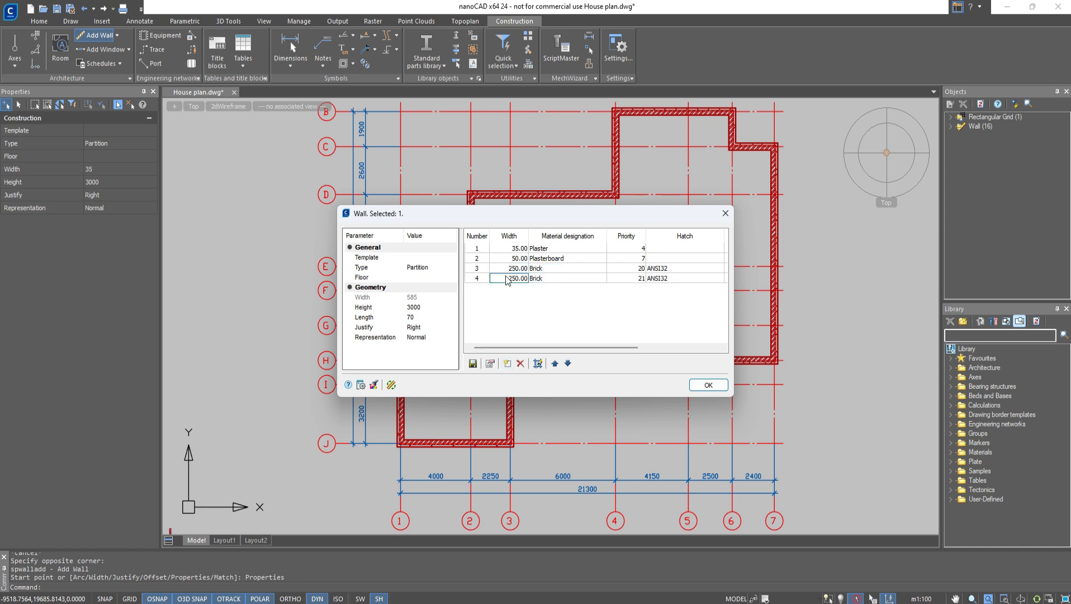
{"action": "left_click", "coordinate": [602, 278]}
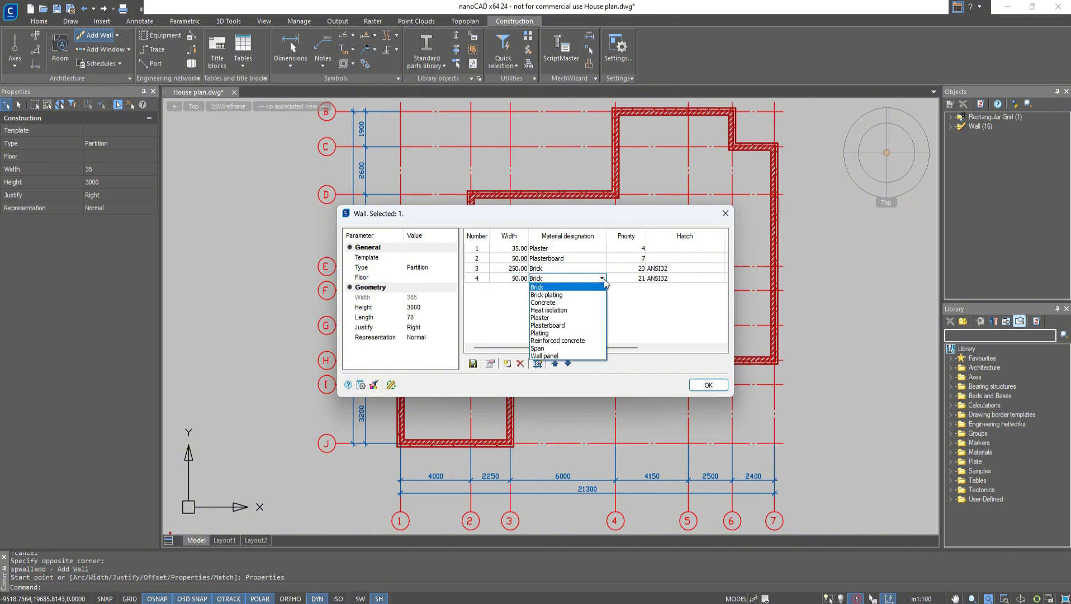
{"action": "left_click", "coordinate": [551, 310]}
- Add a fifth wall layer of Plaster, 35 wide, and save the layered wall in Architecture\Walls with its suggested name
{"action": "left_click", "coordinate": [506, 364]}
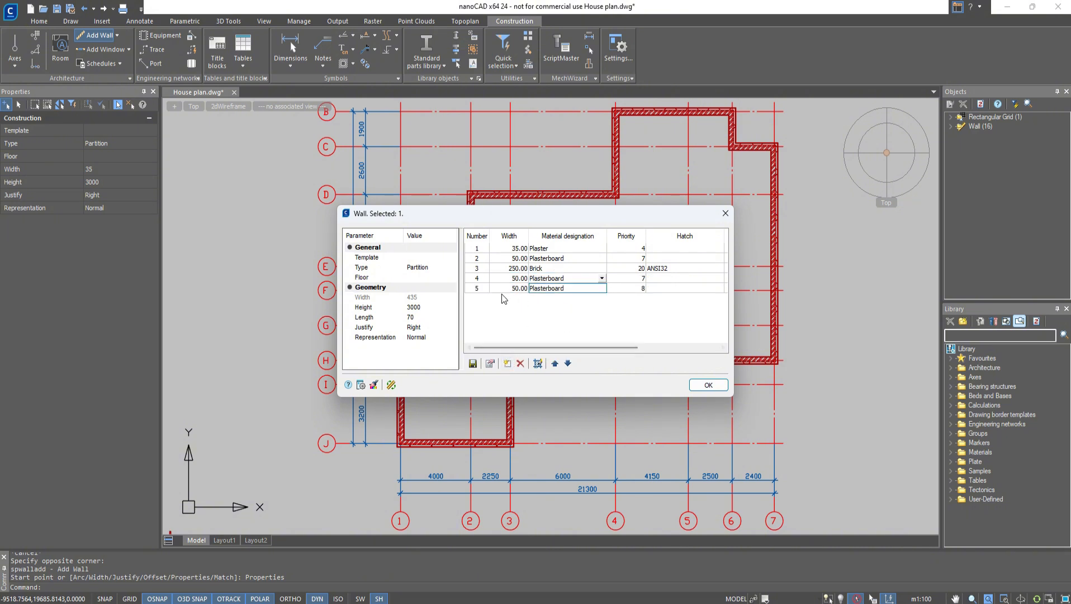
{"action": "left_click", "coordinate": [503, 288]}
{"action": "type", "text": "35"}
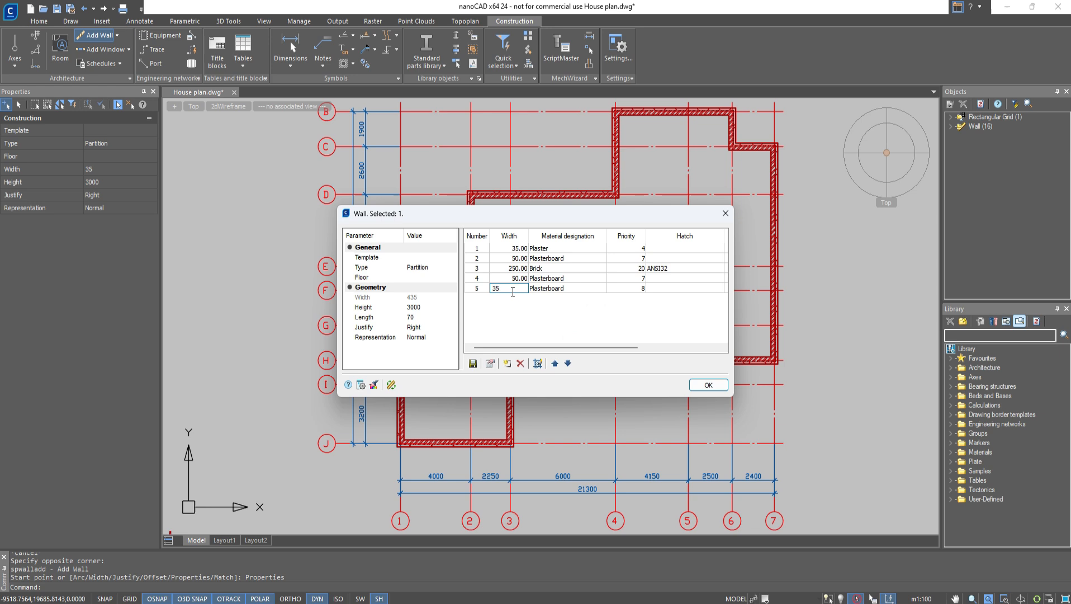
{"action": "left_click", "coordinate": [587, 292]}
{"action": "left_click", "coordinate": [563, 331]}
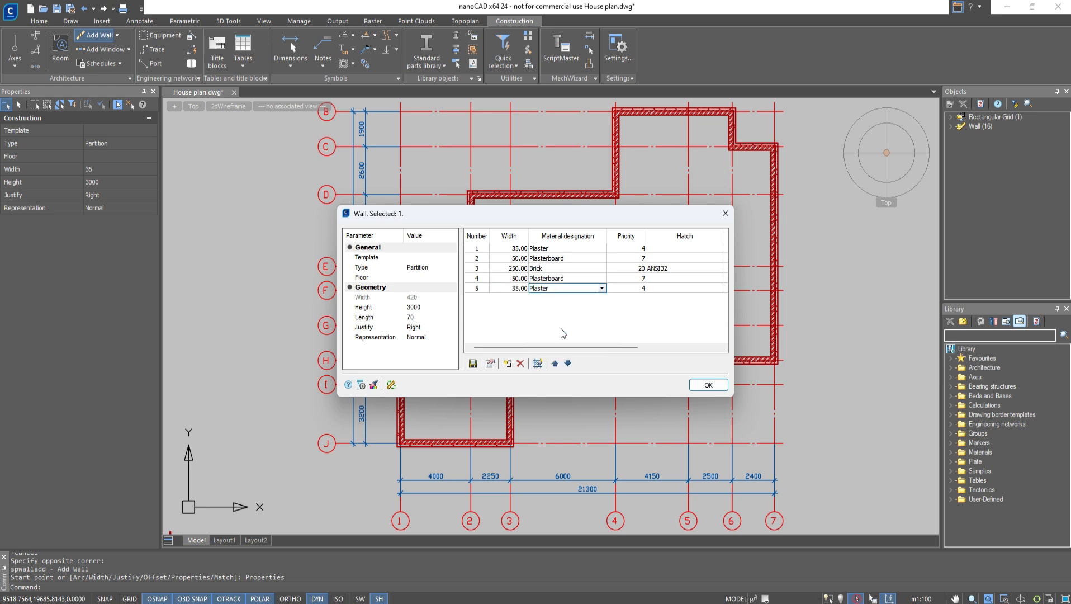
{"action": "left_click", "coordinate": [472, 363]}
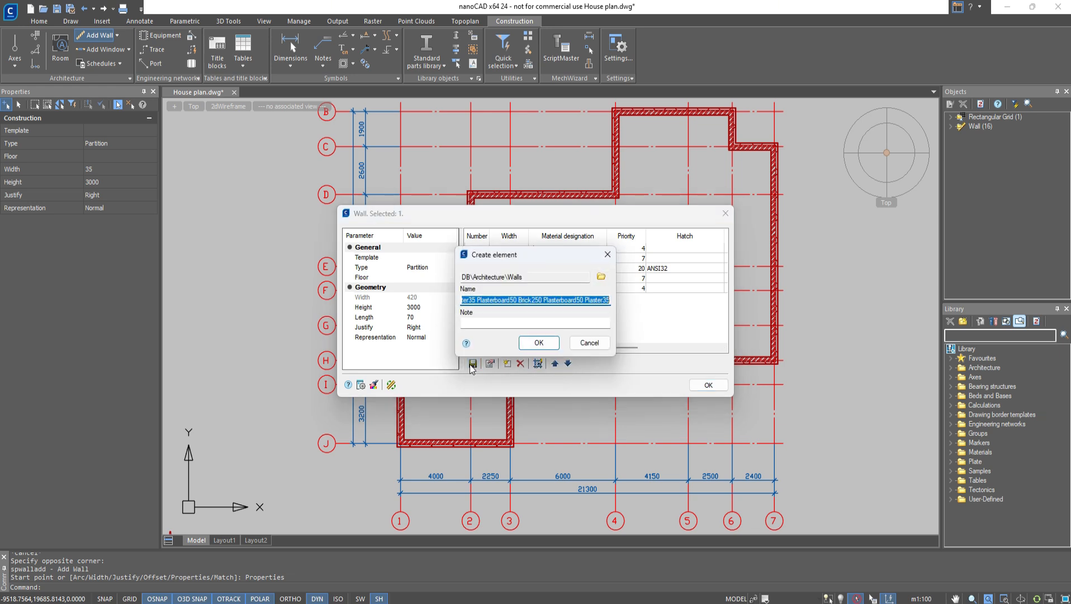
{"action": "left_click", "coordinate": [547, 347]}
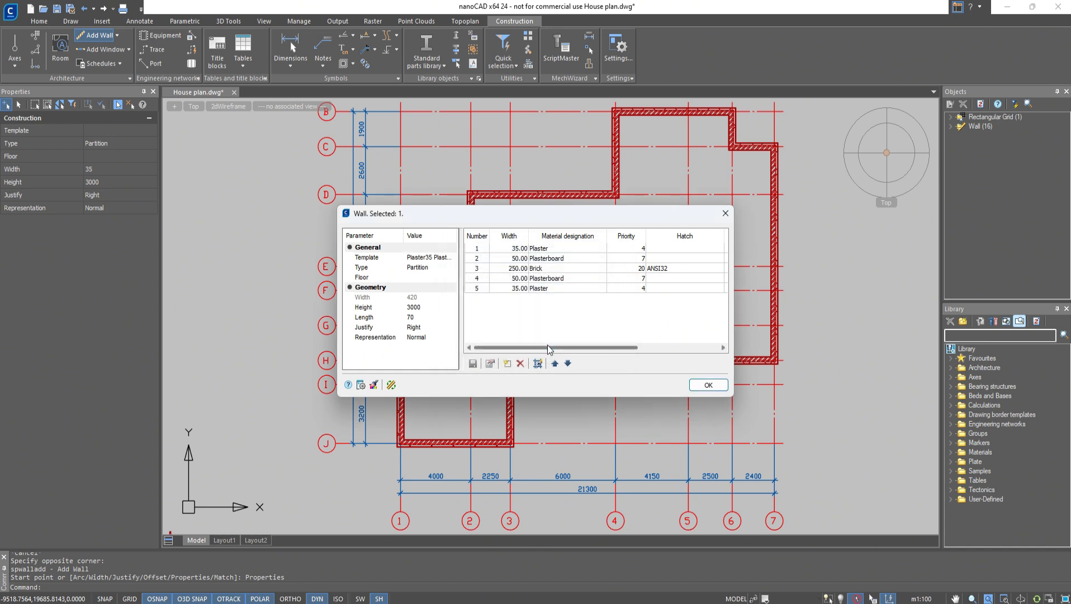
- Delete wall layers until only one Plaster layer is left in the list
{"action": "left_click", "coordinate": [521, 364]}
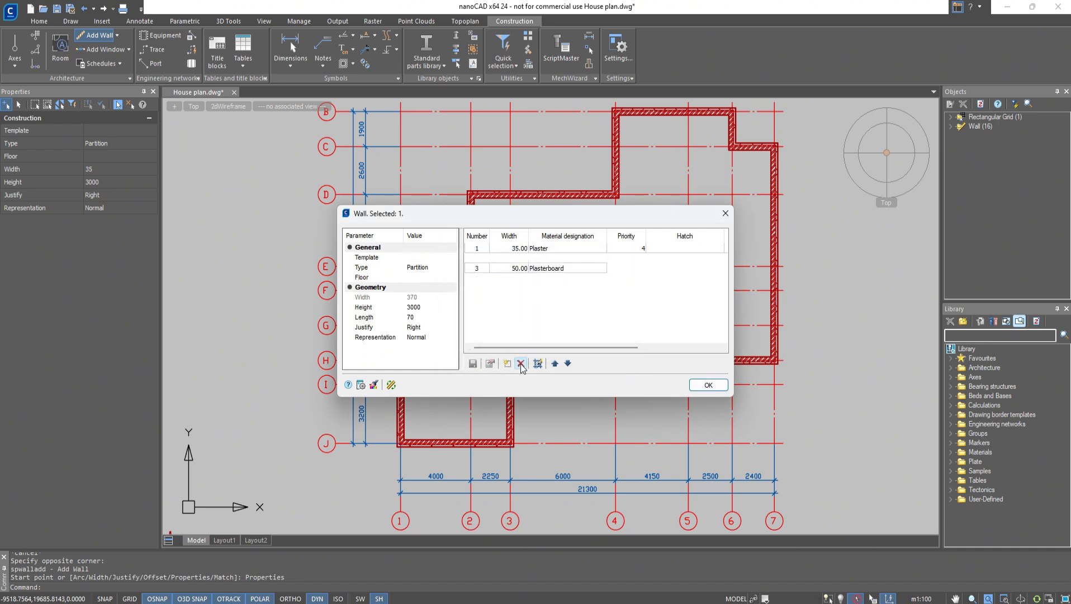
{"action": "left_click", "coordinate": [520, 363]}
{"action": "left_click", "coordinate": [520, 363]}
{"action": "left_click", "coordinate": [521, 363]}
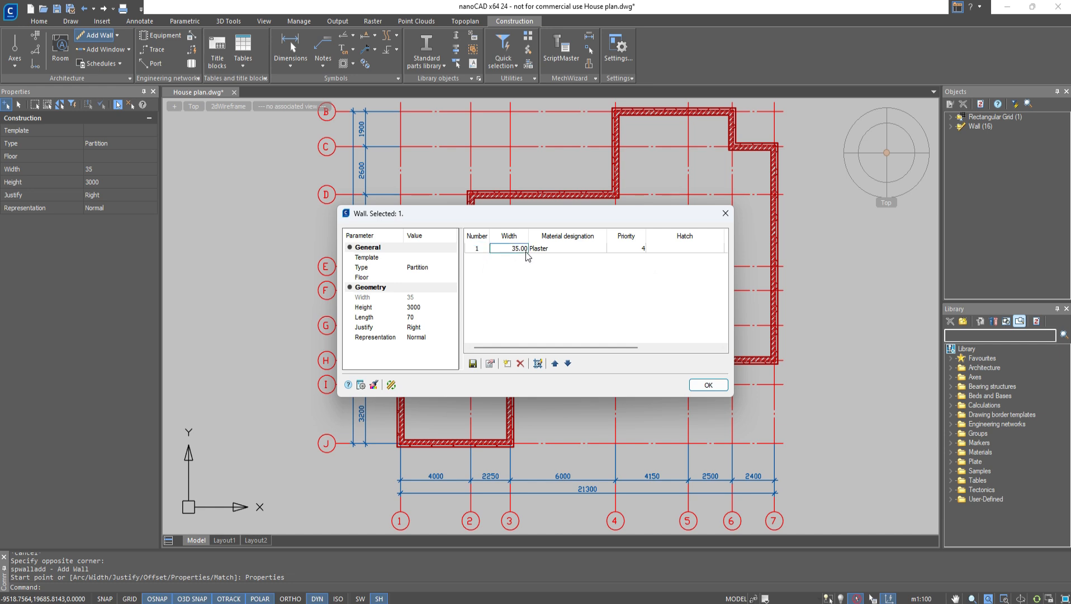
- Make the remaining layer Plasterboard, 100 wide, save it to the library as Plasterboard100, and close the wall properties
{"action": "left_click", "coordinate": [602, 248]}
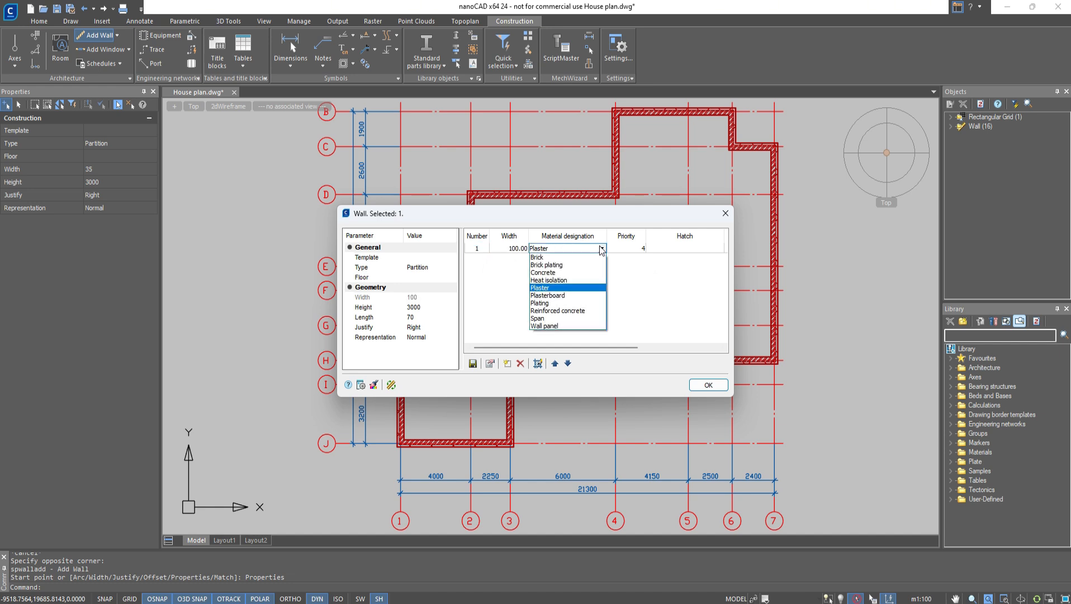
{"action": "left_click", "coordinate": [578, 295]}
{"action": "left_click", "coordinate": [473, 363]}
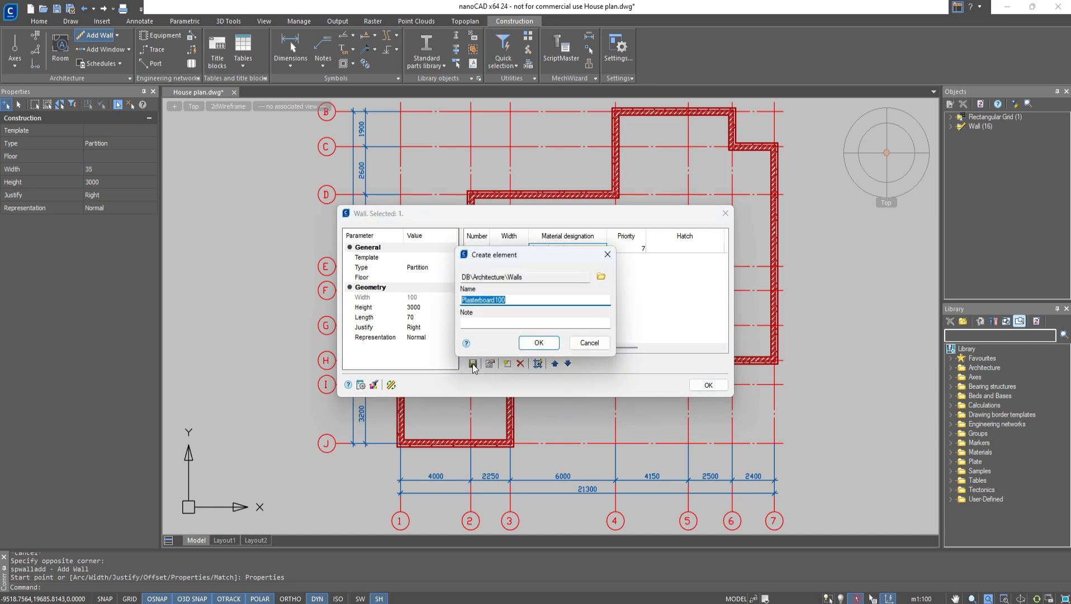
{"action": "left_click", "coordinate": [534, 340]}
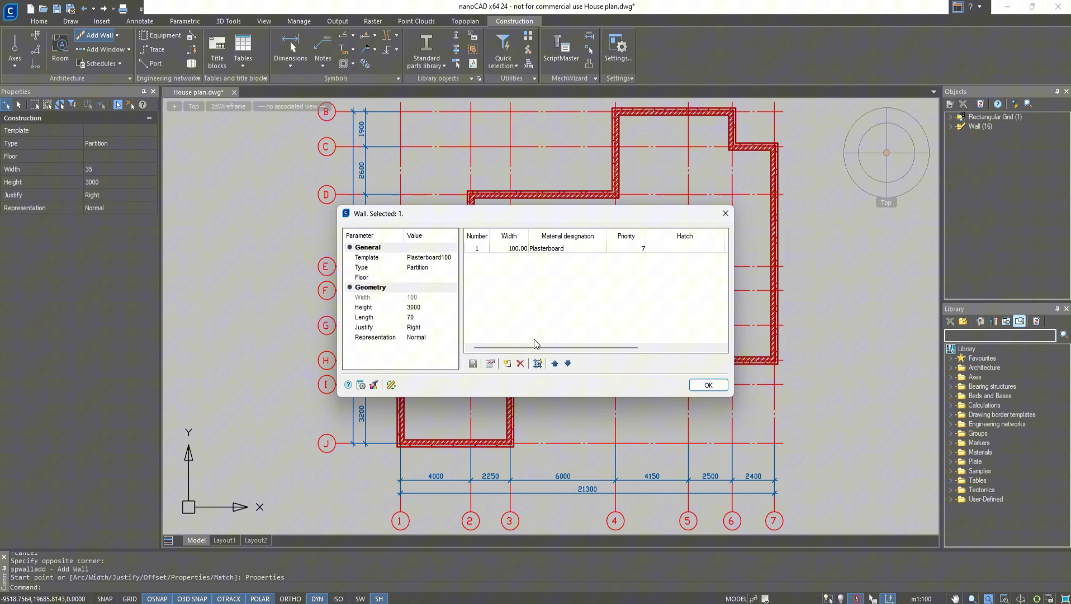
{"action": "left_click", "coordinate": [726, 213]}
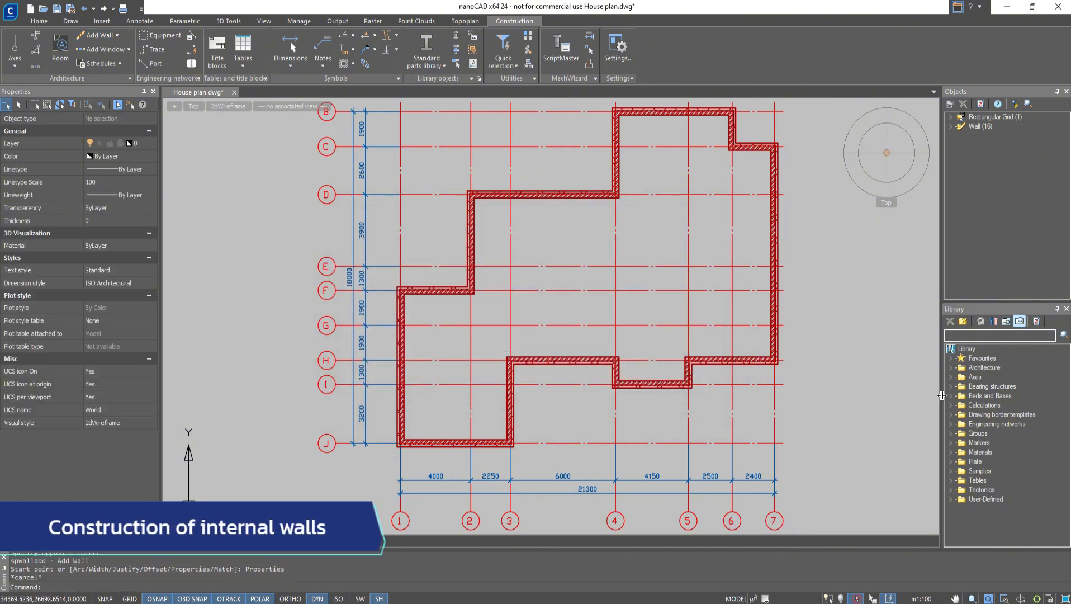
- Draw an internal wall along axis 4 from the axis D wall to the axis H wall, using the saved five-layer library wall
{"action": "left_click", "coordinate": [950, 367]}
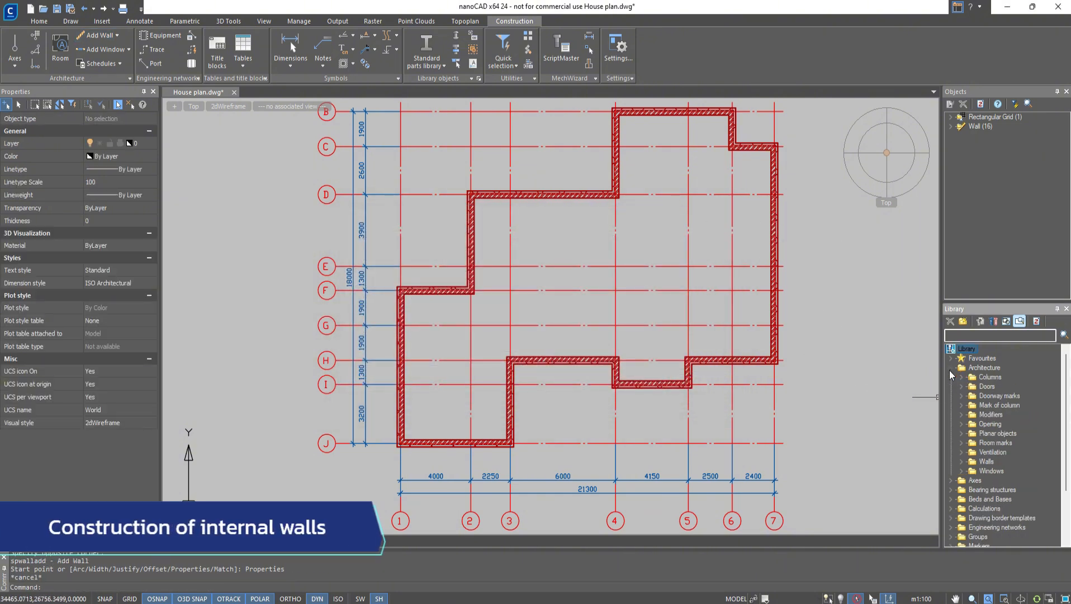
{"action": "left_click", "coordinate": [961, 461]}
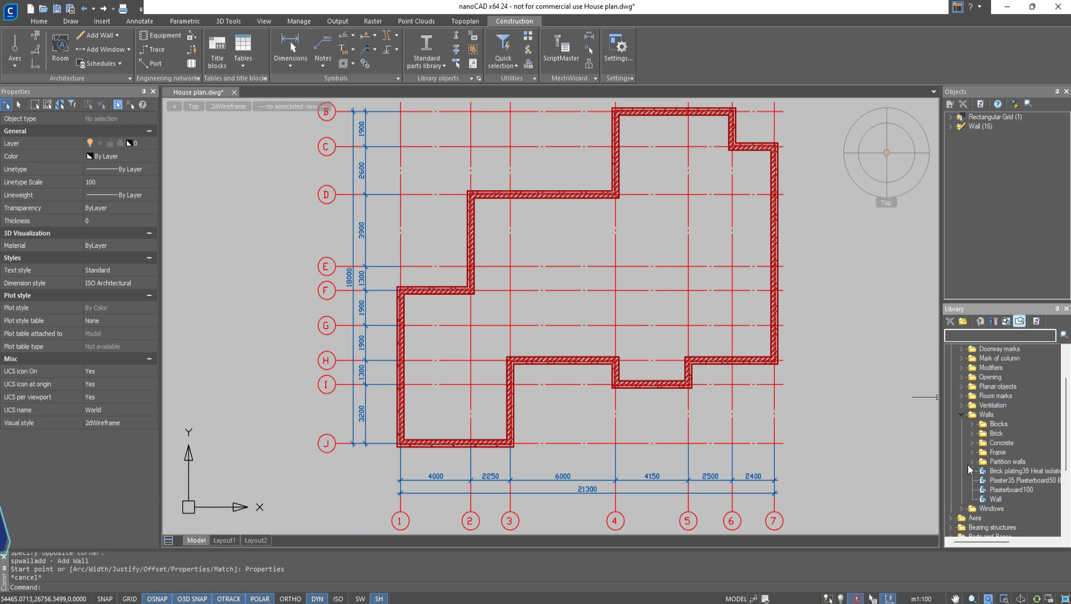
{"action": "double_click", "coordinate": [999, 480]}
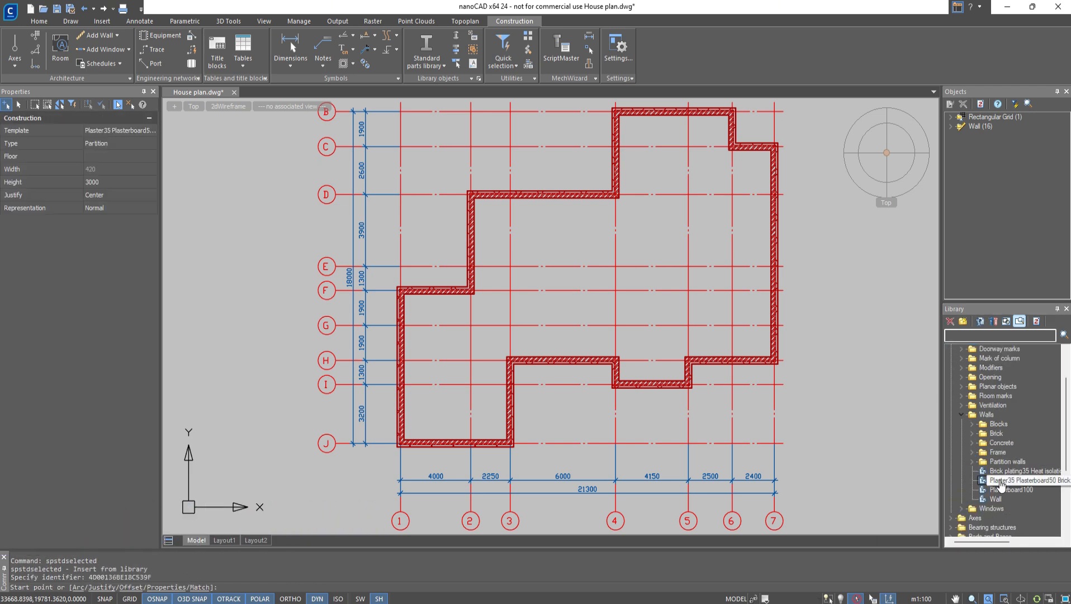
{"action": "scroll", "coordinate": [626, 224], "scroll_direction": "up", "scroll_amount": 5}
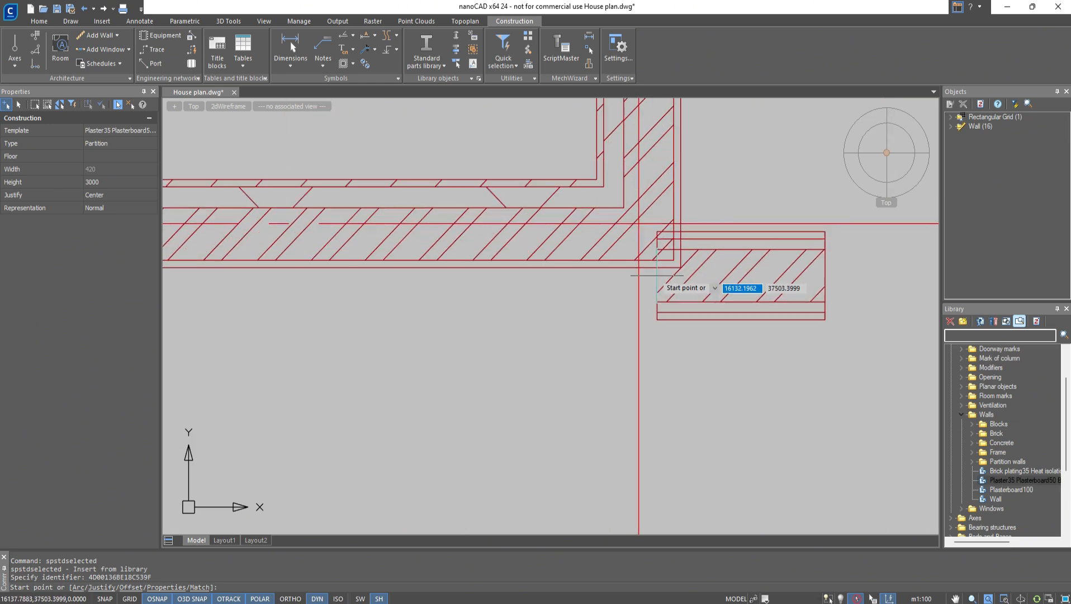
{"action": "left_click", "coordinate": [638, 260]}
{"action": "scroll", "coordinate": [637, 262], "scroll_direction": "down", "scroll_amount": 5}
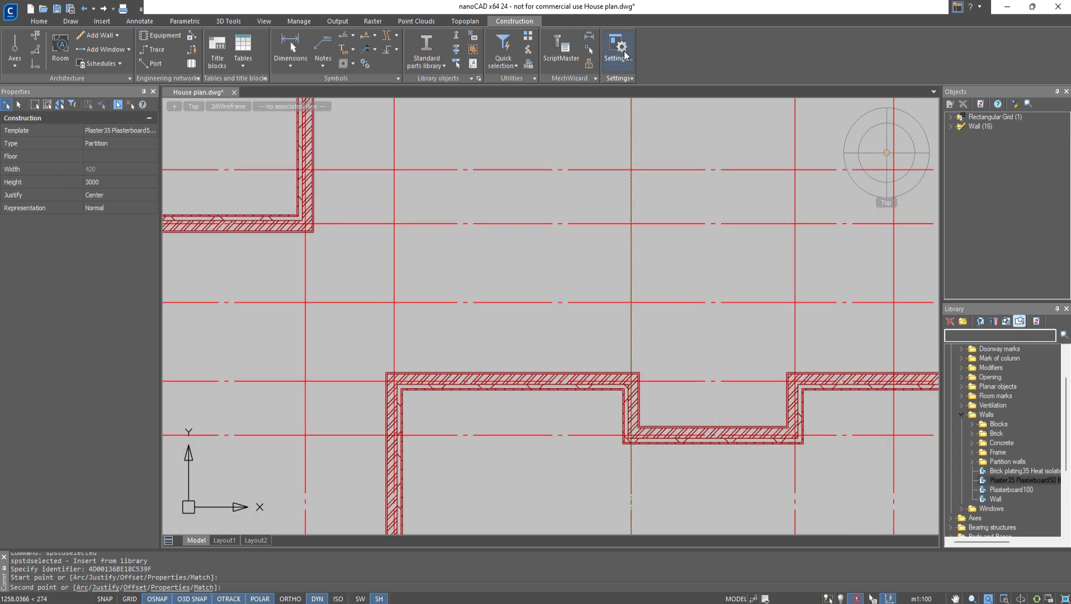
{"action": "scroll", "coordinate": [635, 359], "scroll_direction": "up", "scroll_amount": 5}
{"action": "scroll", "coordinate": [635, 359], "scroll_direction": "up", "scroll_amount": 2}
{"action": "left_click", "coordinate": [617, 386]}
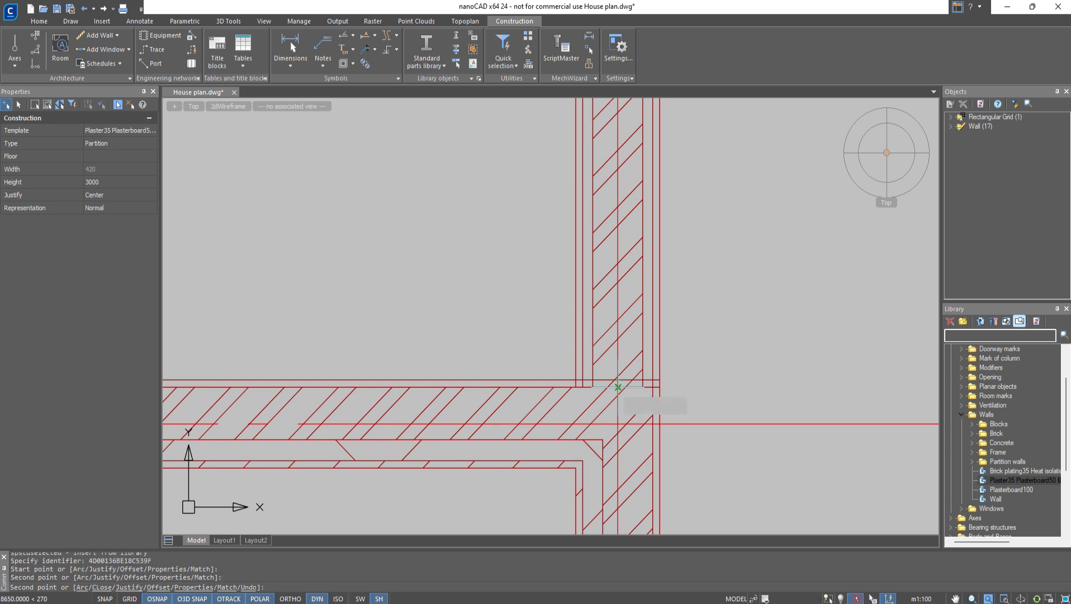
{"action": "key", "text": "Escape"}
{"action": "scroll", "coordinate": [618, 387], "scroll_direction": "down", "scroll_amount": 5}
{"action": "middle_click_drag", "start_coordinate": [718, 360], "coordinate": [513, 343]}
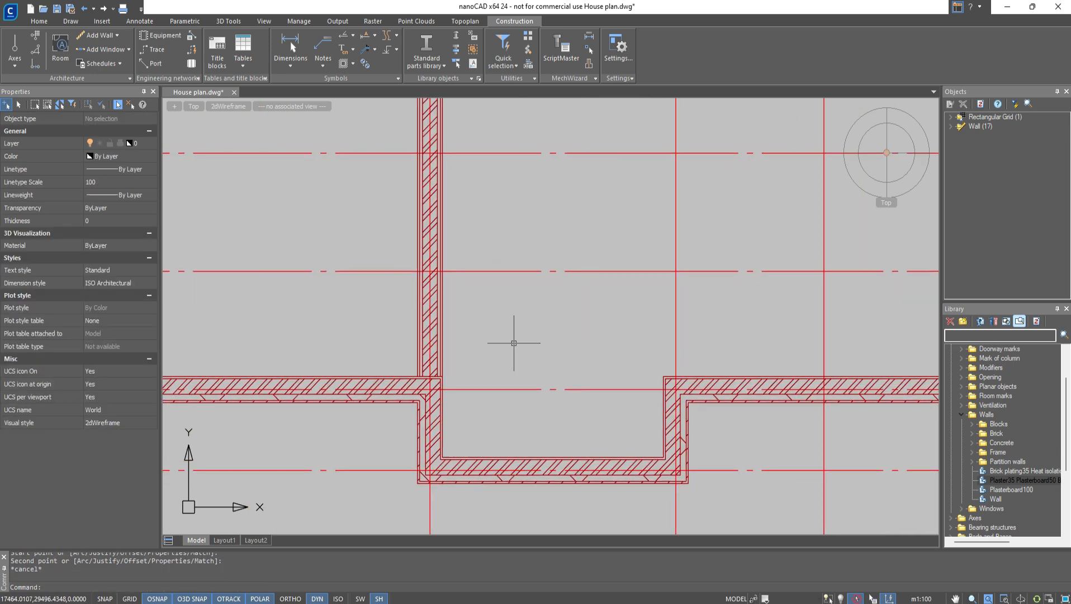
{"action": "key", "text": "Return"}
{"action": "scroll", "coordinate": [679, 377], "scroll_direction": "up", "scroll_amount": 7}
{"action": "key", "text": "Escape"}
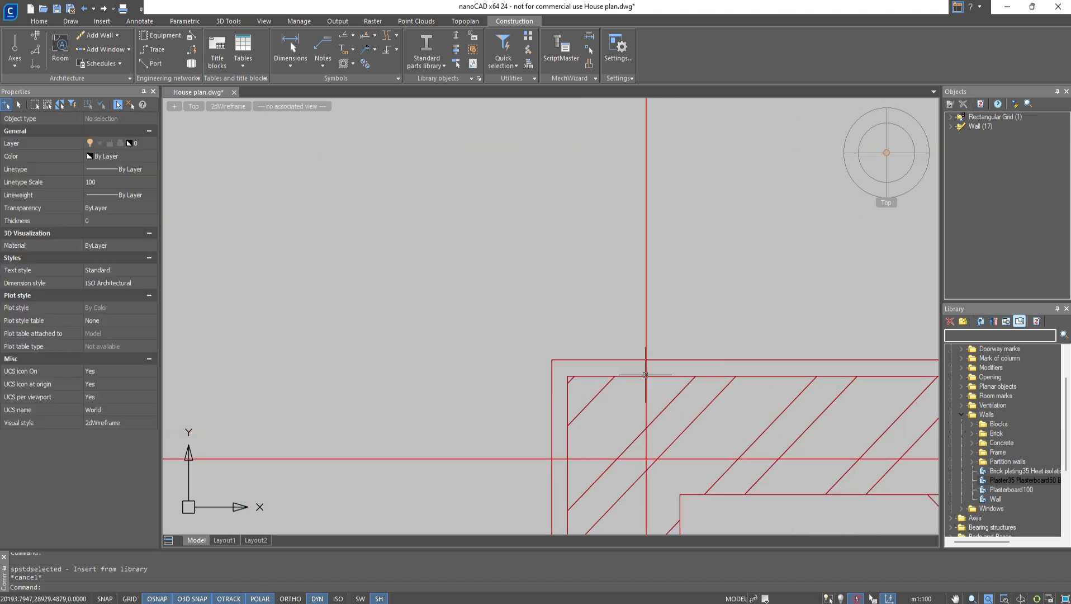
- Draw an internal wall along axis 5 from the axis H wall up to the axis B wall with the five-layer library template
{"action": "double_click", "coordinate": [1023, 480]}
{"action": "left_click", "coordinate": [643, 375]}
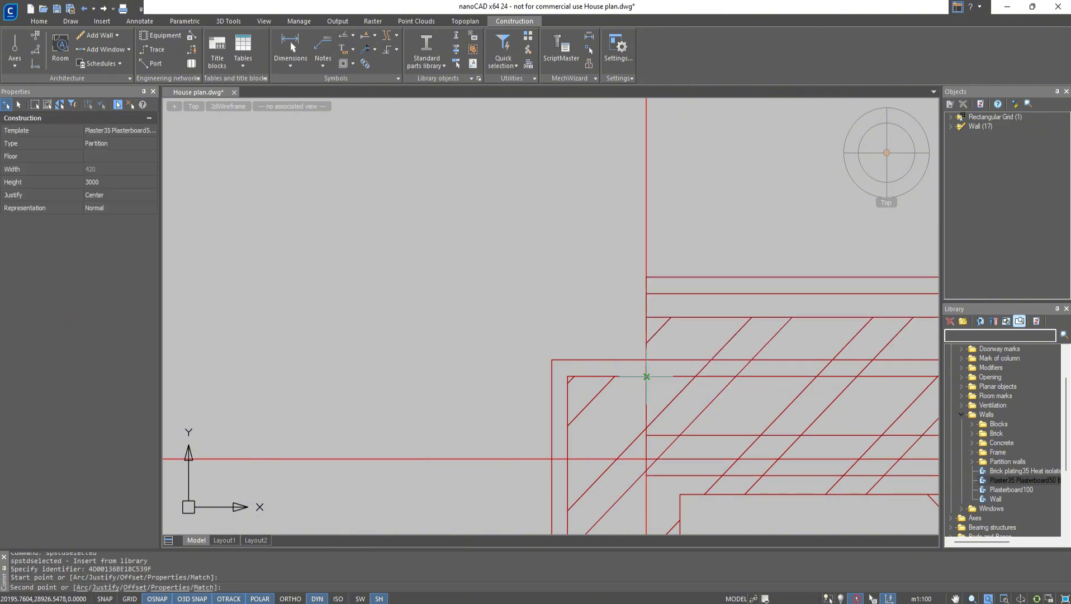
{"action": "scroll", "coordinate": [618, 440], "scroll_direction": "down", "scroll_amount": 5}
{"action": "middle_click_drag", "start_coordinate": [618, 440], "coordinate": [621, 180]}
{"action": "scroll", "coordinate": [618, 144], "scroll_direction": "up", "scroll_amount": 3}
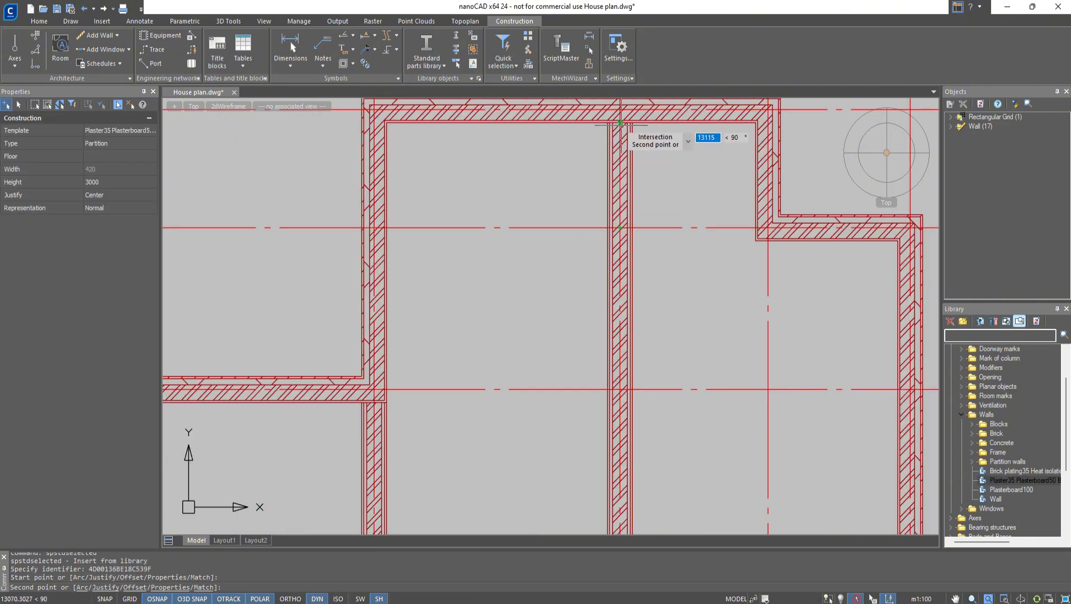
{"action": "scroll", "coordinate": [618, 117], "scroll_direction": "up", "scroll_amount": 3}
{"action": "left_click", "coordinate": [617, 113]}
{"action": "key", "text": "Escape"}
- Draw a 4600 long five-layer internal wall along axis E from the axis 5 wall to the outer wall on axis 7
{"action": "scroll", "coordinate": [670, 387], "scroll_direction": "down", "scroll_amount": 6}
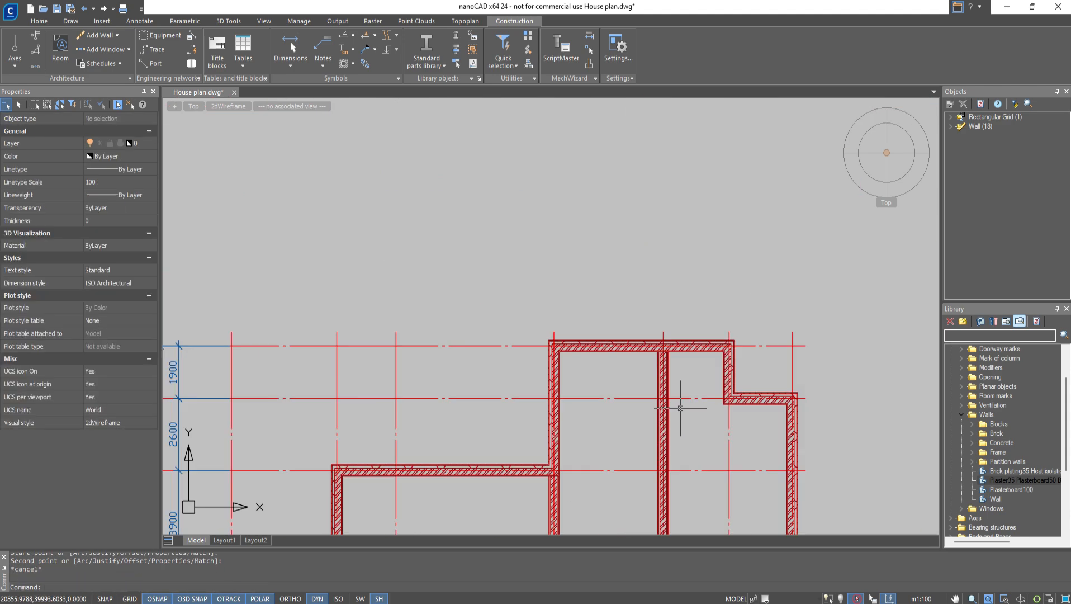
{"action": "middle_click_drag", "start_coordinate": [681, 409], "coordinate": [697, 211]}
{"action": "double_click", "coordinate": [999, 482]}
{"action": "middle_click_drag", "start_coordinate": [741, 417], "coordinate": [719, 349]}
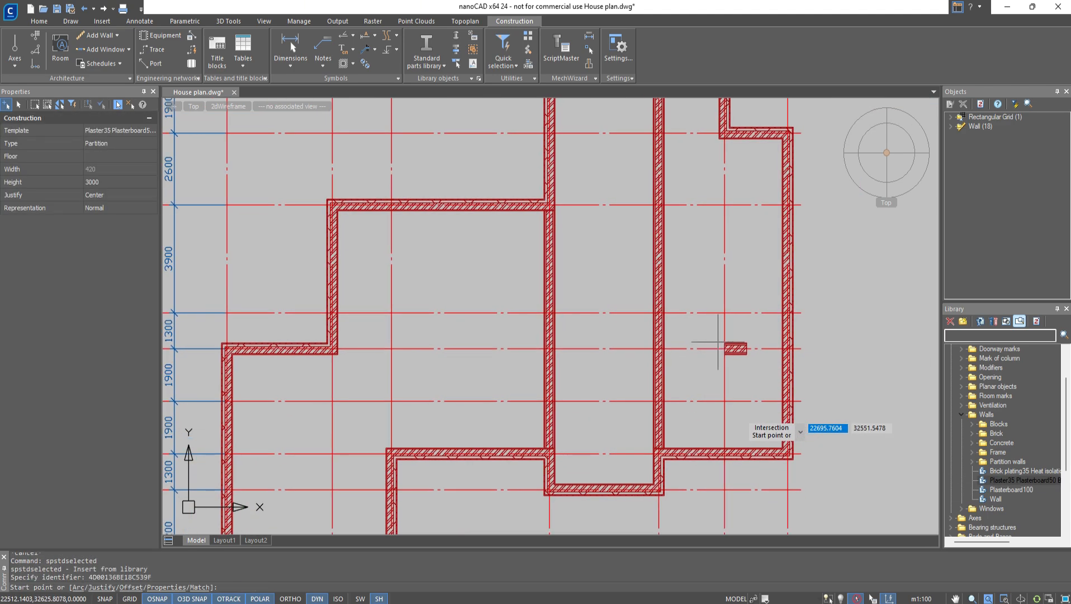
{"action": "scroll", "coordinate": [687, 329], "scroll_direction": "up", "scroll_amount": 5}
{"action": "left_click", "coordinate": [578, 322]}
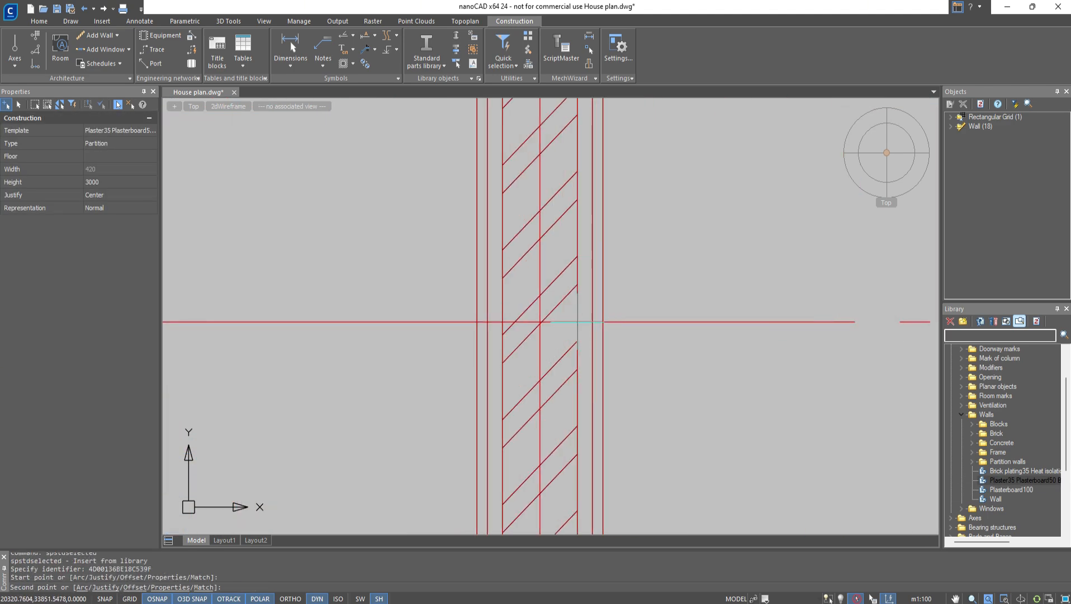
{"action": "scroll", "coordinate": [578, 321], "scroll_direction": "down", "scroll_amount": 5}
{"action": "scroll", "coordinate": [657, 335], "scroll_direction": "up", "scroll_amount": 4}
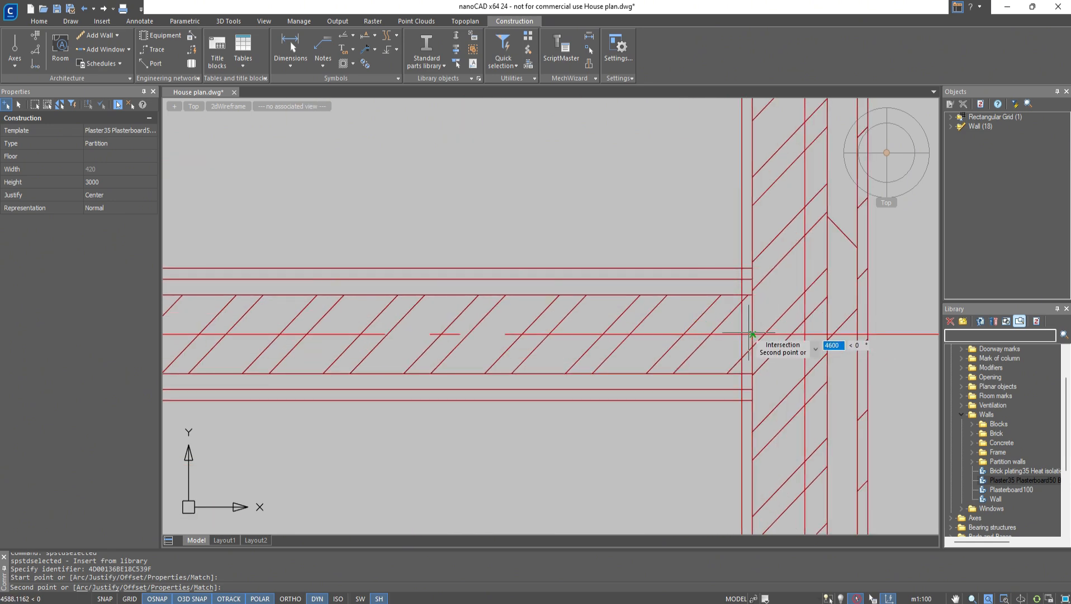
{"action": "left_click", "coordinate": [752, 334]}
{"action": "scroll", "coordinate": [752, 334], "scroll_direction": "down", "scroll_amount": 4}
{"action": "key", "text": "Escape"}
- Draw a 3850 long internal wall along axis D from the axis 4 wall to the axis 5 wall, using the five-layer library wall
{"action": "middle_click_drag", "start_coordinate": [753, 335], "coordinate": [835, 281]}
{"action": "double_click", "coordinate": [1013, 481]}
{"action": "scroll", "coordinate": [636, 328], "scroll_direction": "down", "scroll_amount": 3}
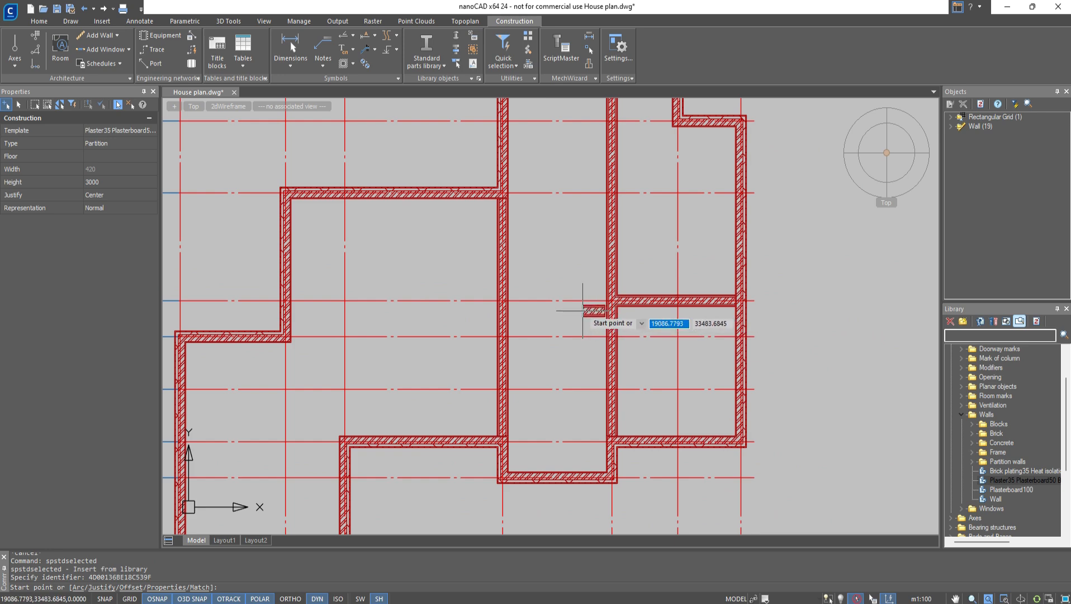
{"action": "scroll", "coordinate": [609, 315], "scroll_direction": "up", "scroll_amount": 5}
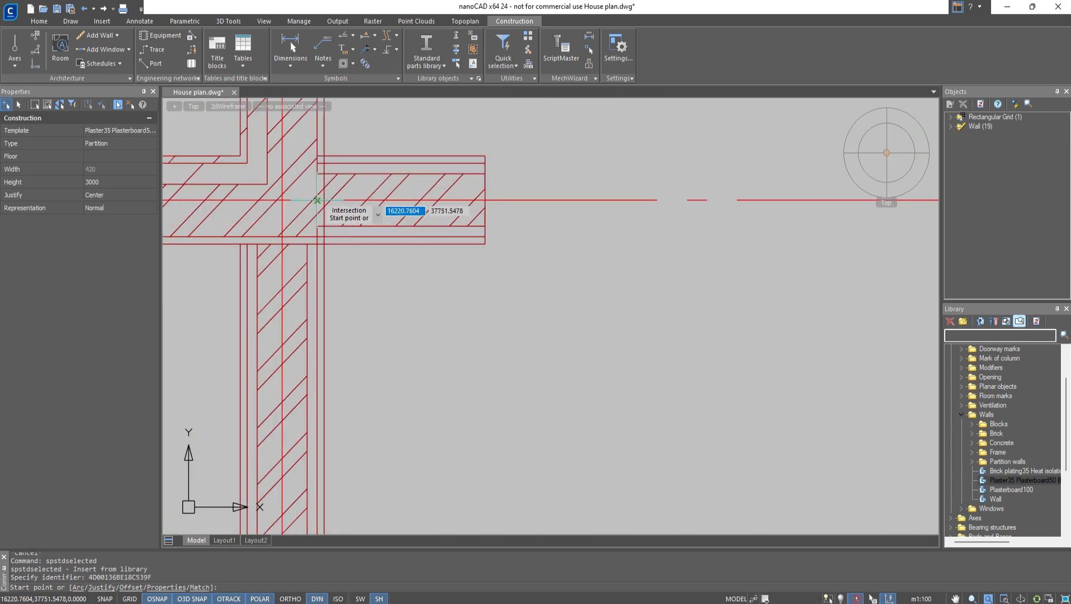
{"action": "left_click", "coordinate": [317, 200]}
{"action": "scroll", "coordinate": [594, 206], "scroll_direction": "down", "scroll_amount": 2}
{"action": "middle_click_drag", "start_coordinate": [593, 205], "coordinate": [381, 264]}
{"action": "scroll", "coordinate": [670, 263], "scroll_direction": "up", "scroll_amount": 2}
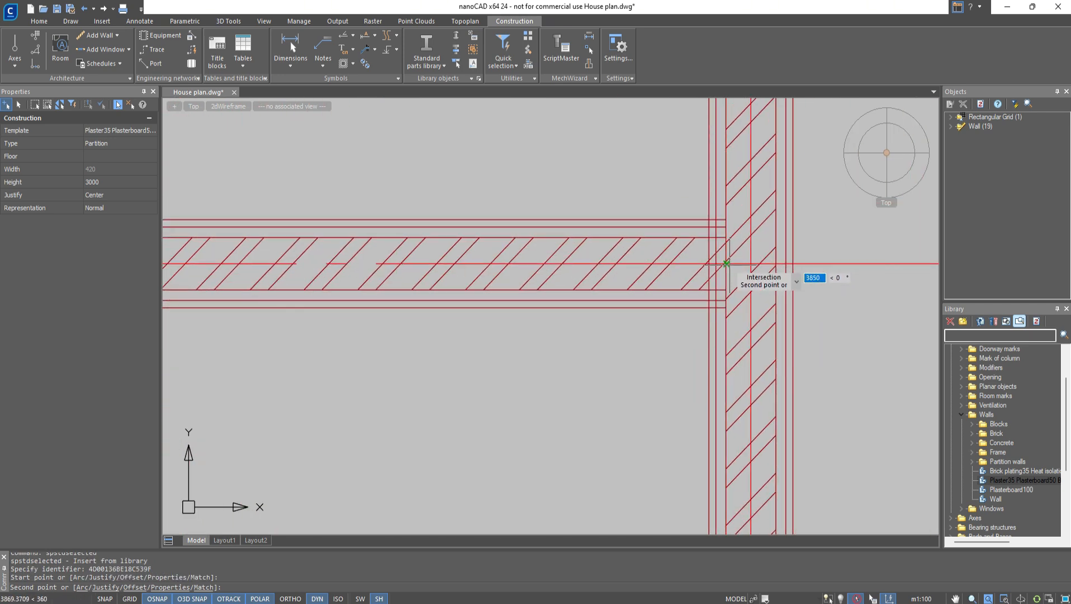
{"action": "left_click", "coordinate": [726, 262]}
{"action": "scroll", "coordinate": [724, 264], "scroll_direction": "down", "scroll_amount": 3}
{"action": "key", "text": "Escape"}
- Draw an internal wall along axis F from the axis 2 wall to the axis 4 wall with the five-layer library template
{"action": "scroll", "coordinate": [741, 391], "scroll_direction": "up", "scroll_amount": 3}
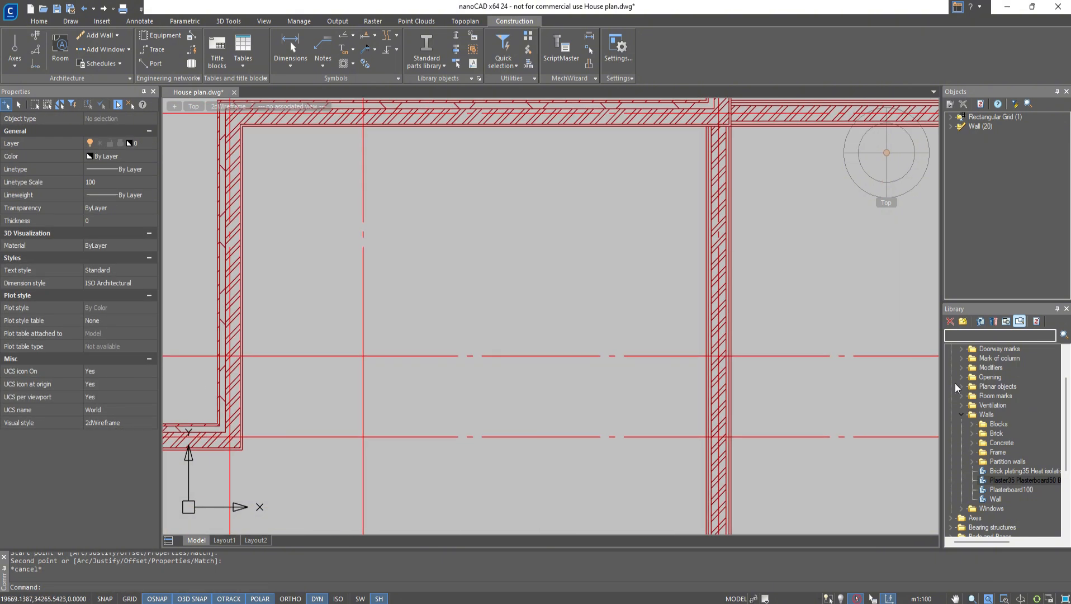
{"action": "double_click", "coordinate": [994, 481]}
{"action": "scroll", "coordinate": [765, 423], "scroll_direction": "down", "scroll_amount": 2}
{"action": "middle_click_drag", "start_coordinate": [600, 404], "coordinate": [582, 222]}
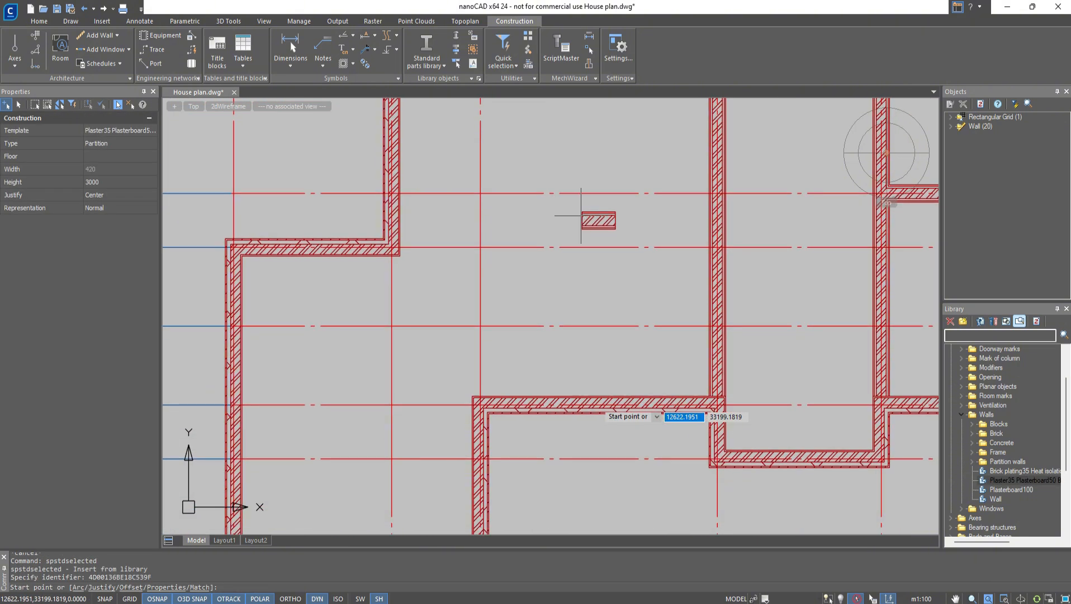
{"action": "scroll", "coordinate": [384, 235], "scroll_direction": "up", "scroll_amount": 5}
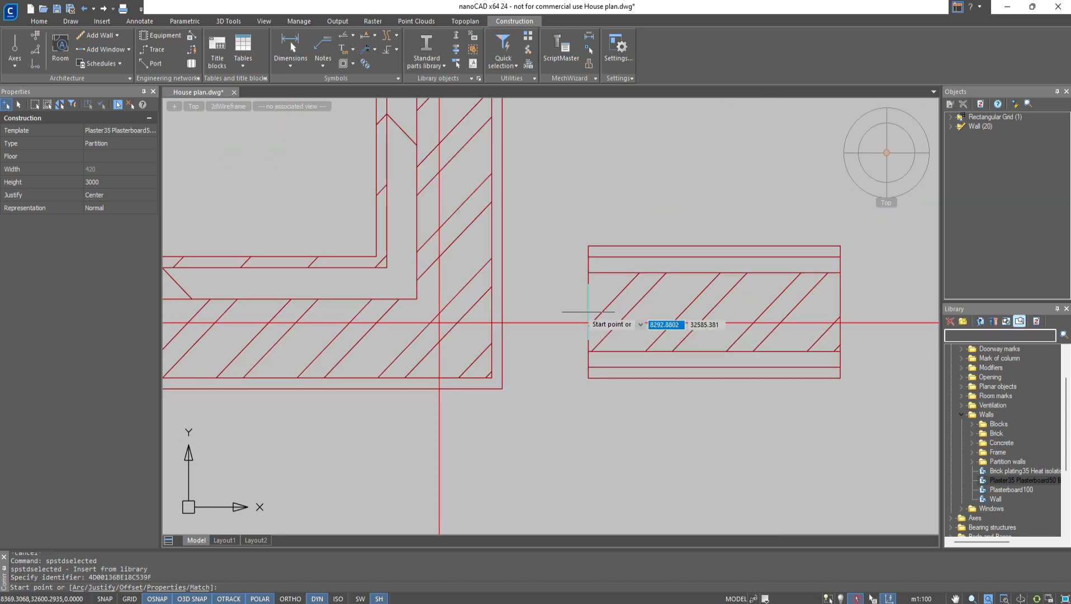
{"action": "left_click", "coordinate": [492, 323]}
{"action": "scroll", "coordinate": [763, 311], "scroll_direction": "down", "scroll_amount": 1}
{"action": "middle_click_drag", "start_coordinate": [763, 312], "coordinate": [480, 279]}
{"action": "scroll", "coordinate": [608, 263], "scroll_direction": "down", "scroll_amount": 2}
{"action": "middle_click_drag", "start_coordinate": [609, 262], "coordinate": [184, 266]}
{"action": "scroll", "coordinate": [783, 269], "scroll_direction": "up", "scroll_amount": 2}
{"action": "left_click", "coordinate": [873, 256]}
{"action": "scroll", "coordinate": [873, 255], "scroll_direction": "down", "scroll_amount": 3}
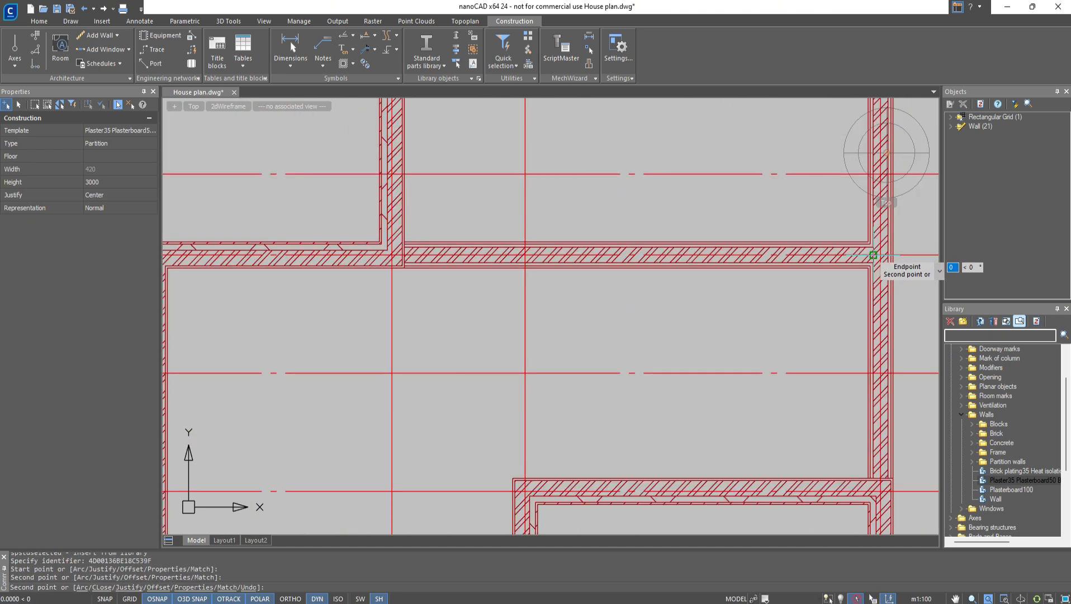
{"action": "key", "text": "Escape"}
- Draw a five-layer internal wall along axis G between the axis 4 and axis 5 walls
{"action": "scroll", "coordinate": [585, 258], "scroll_direction": "down", "scroll_amount": 4}
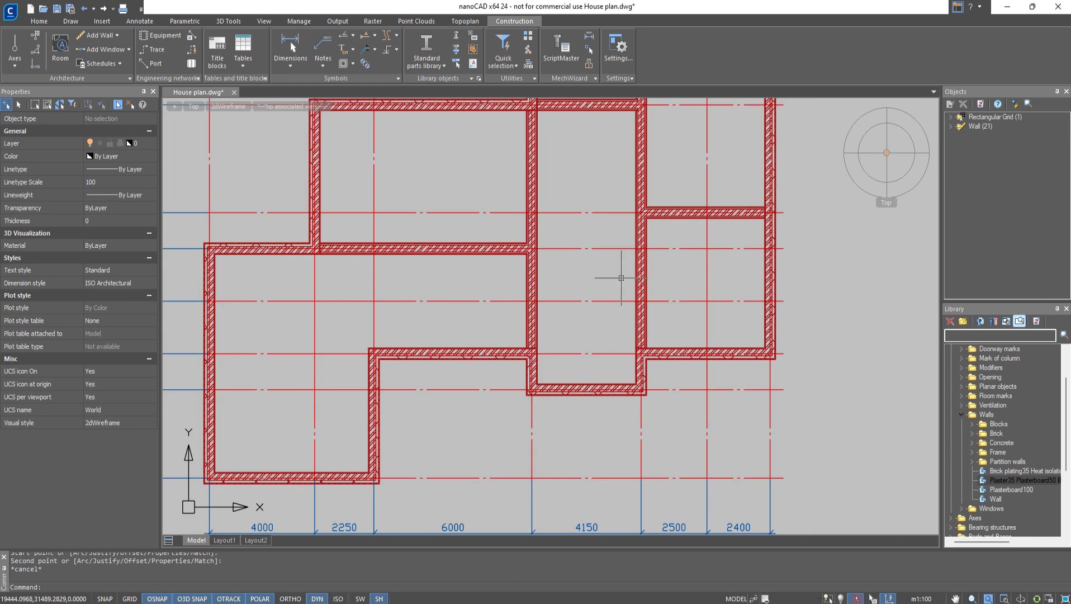
{"action": "double_click", "coordinate": [1003, 481]}
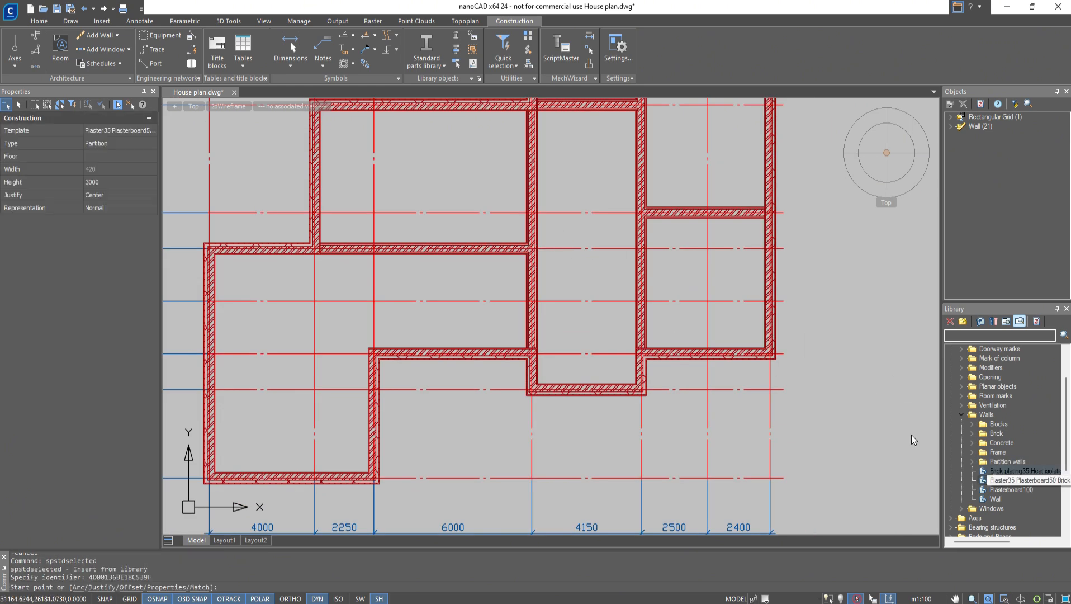
{"action": "left_click", "coordinate": [535, 301]}
{"action": "scroll", "coordinate": [550, 305], "scroll_direction": "up", "scroll_amount": 6}
{"action": "middle_click_drag", "start_coordinate": [751, 358], "coordinate": [213, 264]}
{"action": "left_click", "coordinate": [721, 272]}
{"action": "scroll", "coordinate": [721, 272], "scroll_direction": "down", "scroll_amount": 8}
{"action": "key", "text": "Escape"}
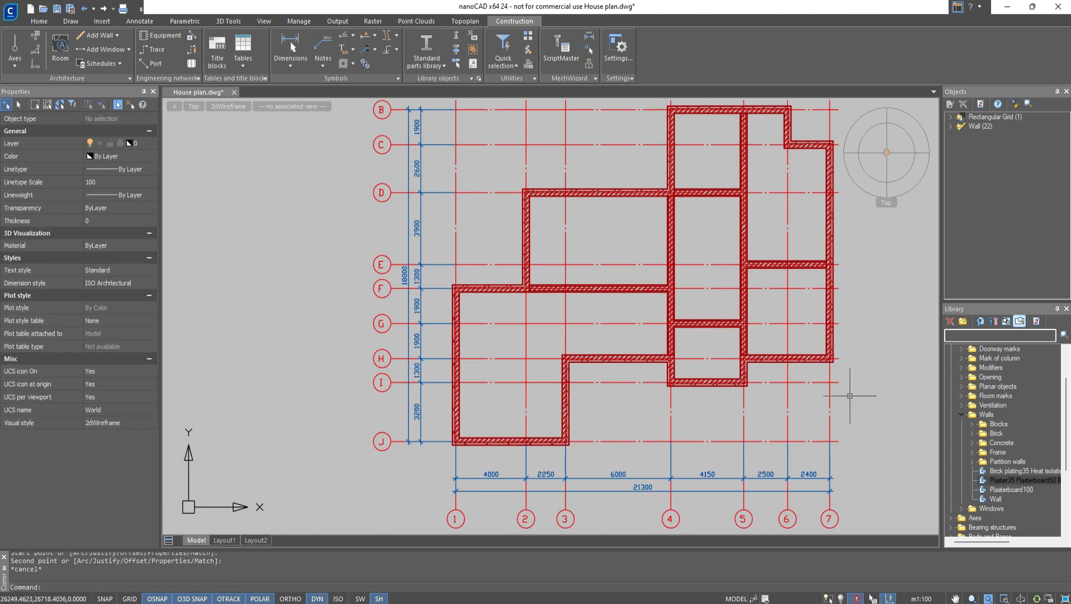
- Draw a five-layer internal wall along axis 3 from the axis H wall up to the axis F wall
{"action": "double_click", "coordinate": [1012, 479]}
{"action": "scroll", "coordinate": [693, 452], "scroll_direction": "up", "scroll_amount": 8}
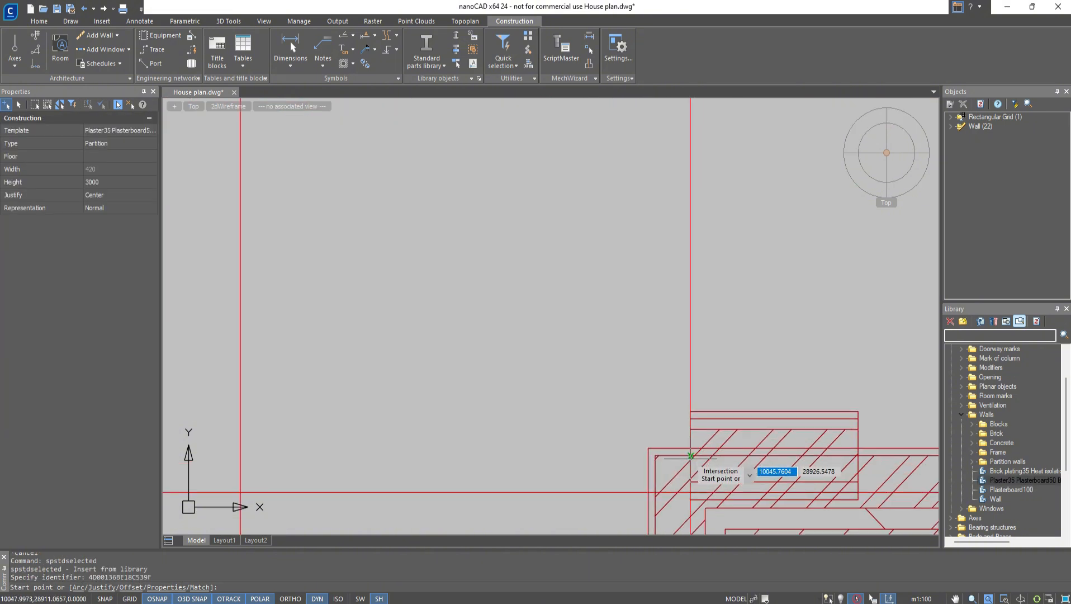
{"action": "left_click", "coordinate": [691, 458]}
{"action": "scroll", "coordinate": [658, 249], "scroll_direction": "down", "scroll_amount": 3}
{"action": "middle_click_drag", "start_coordinate": [651, 230], "coordinate": [556, 473]}
{"action": "scroll", "coordinate": [581, 305], "scroll_direction": "up", "scroll_amount": 3}
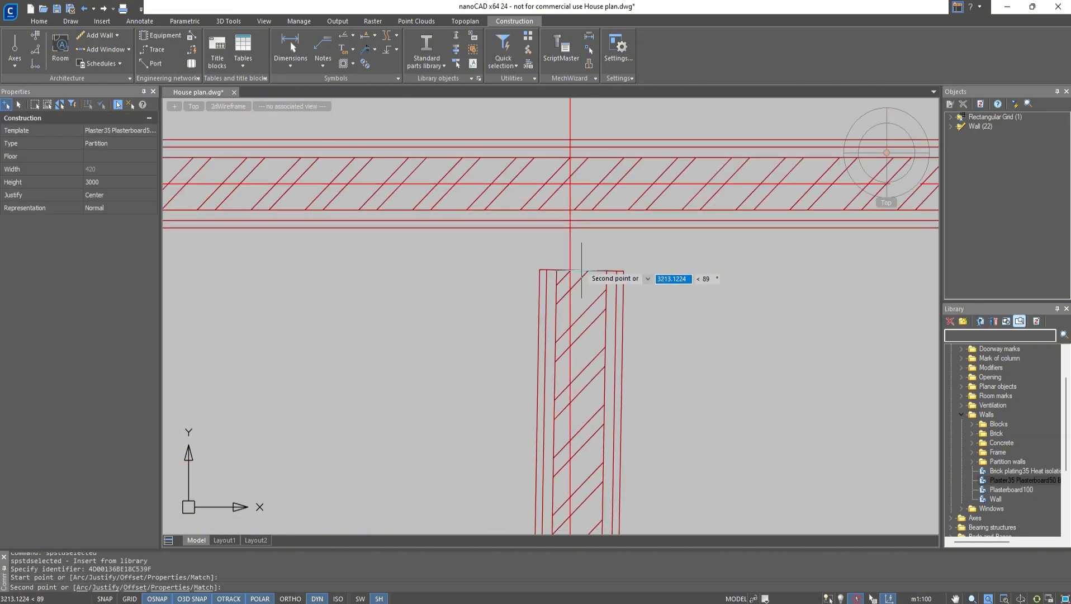
{"action": "left_click", "coordinate": [570, 221]}
{"action": "scroll", "coordinate": [566, 217], "scroll_direction": "down", "scroll_amount": 3}
{"action": "key", "text": "Escape"}
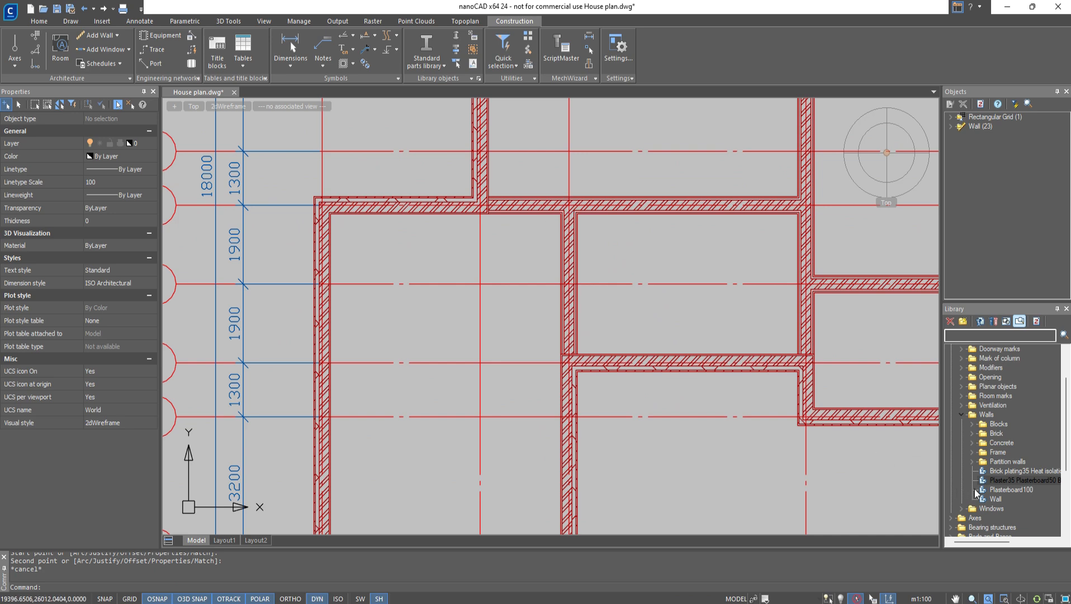
- Draw a 2000 long five-layer wall down along axis 2, starting at the inner face of the axis F wall
{"action": "double_click", "coordinate": [1008, 479]}
{"action": "scroll", "coordinate": [665, 370], "scroll_direction": "up", "scroll_amount": 5}
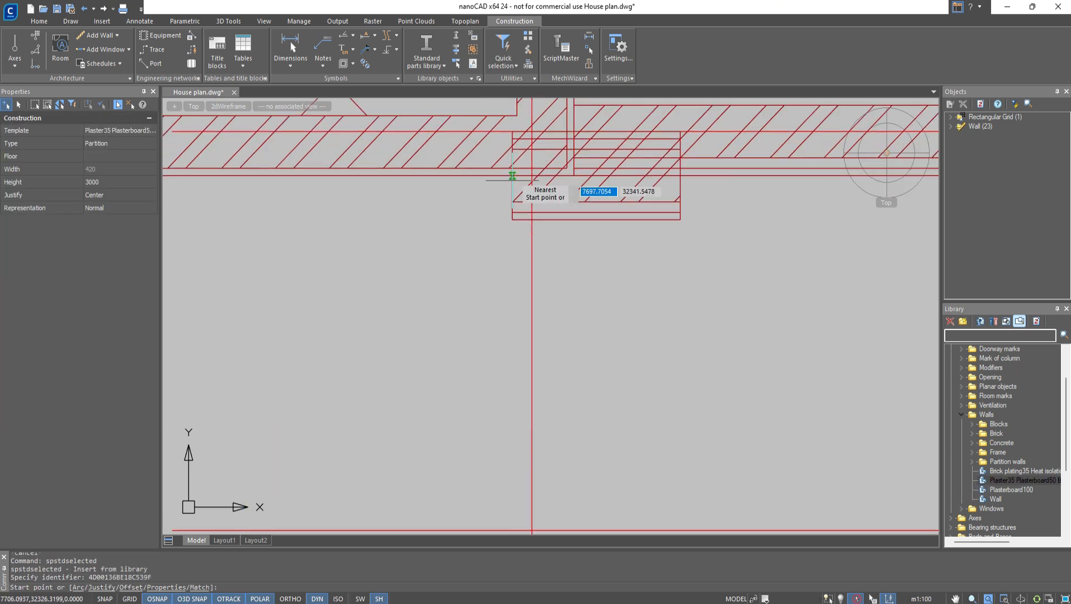
{"action": "left_click", "coordinate": [512, 175]}
{"action": "scroll", "coordinate": [531, 363], "scroll_direction": "down", "scroll_amount": 4}
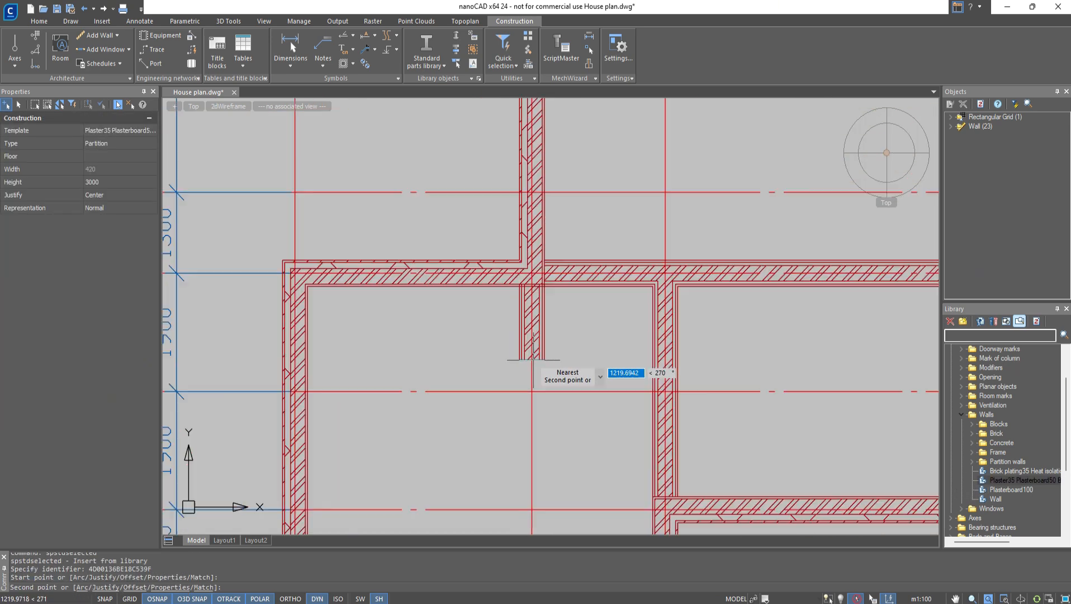
{"action": "scroll", "coordinate": [532, 359], "scroll_direction": "down", "scroll_amount": 2}
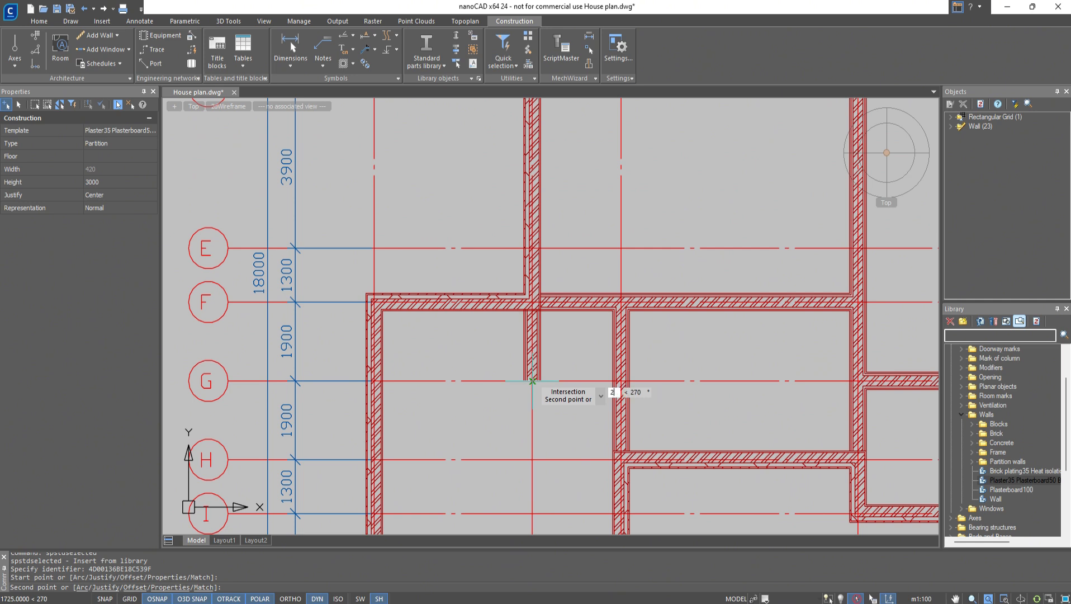
{"action": "type", "text": "2000"}
{"action": "key", "text": "Return"}
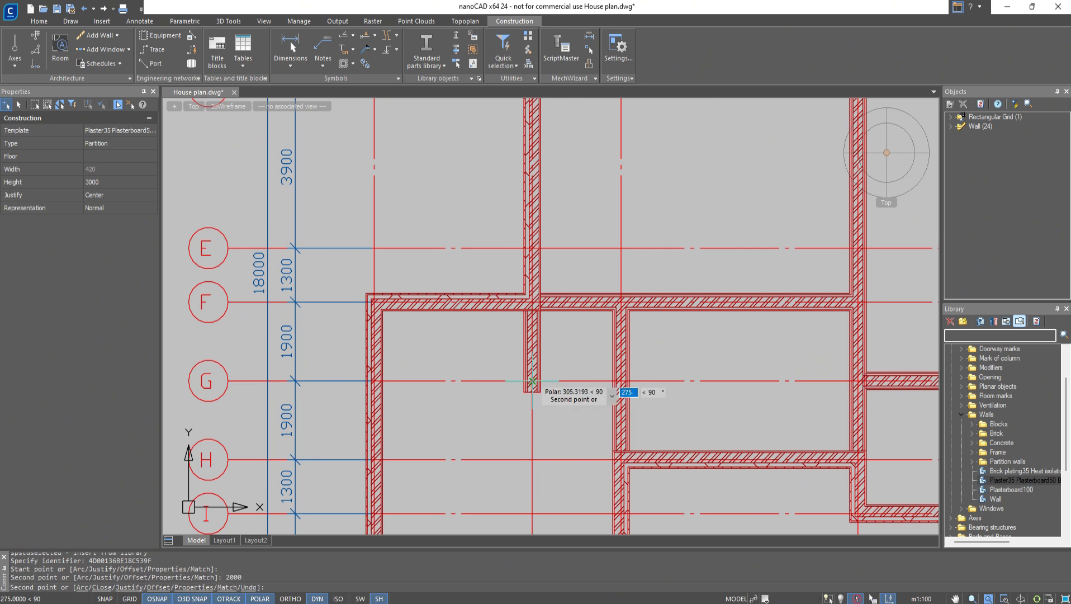
{"action": "key", "text": "Escape"}
- Add a 1500 horizontal dimension along the axis D wall, measured from the inner face of the axis 5 wall towards axis 4
{"action": "left_click", "coordinate": [886, 152]}
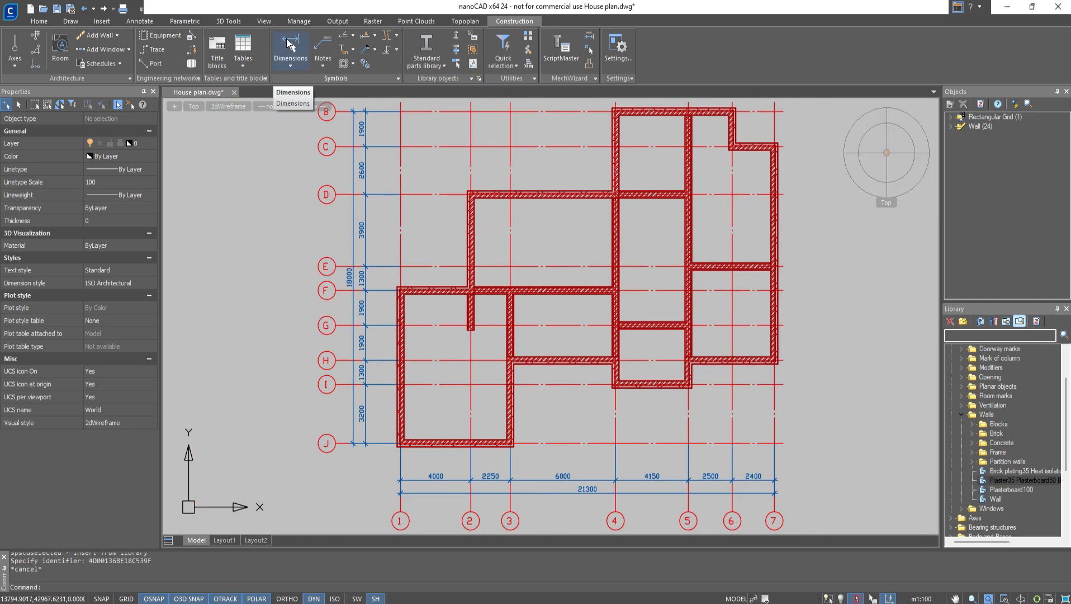
{"action": "left_click", "coordinate": [289, 44]}
{"action": "scroll", "coordinate": [618, 190], "scroll_direction": "up", "scroll_amount": 10}
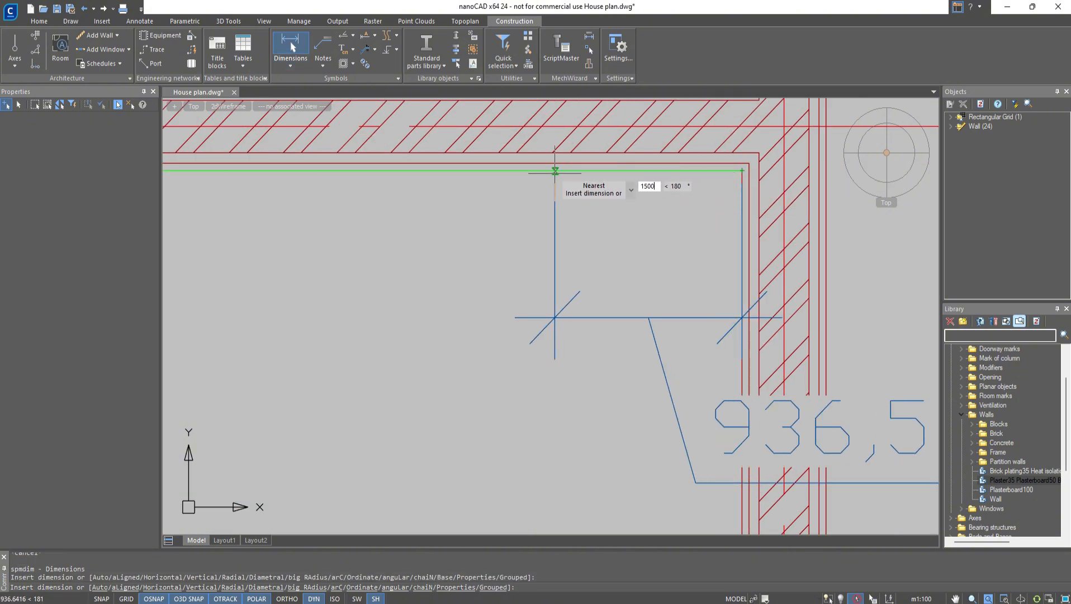
{"action": "type", "text": "1500"}
{"action": "key", "text": "Return"}
{"action": "scroll", "coordinate": [556, 179], "scroll_direction": "down", "scroll_amount": 3}
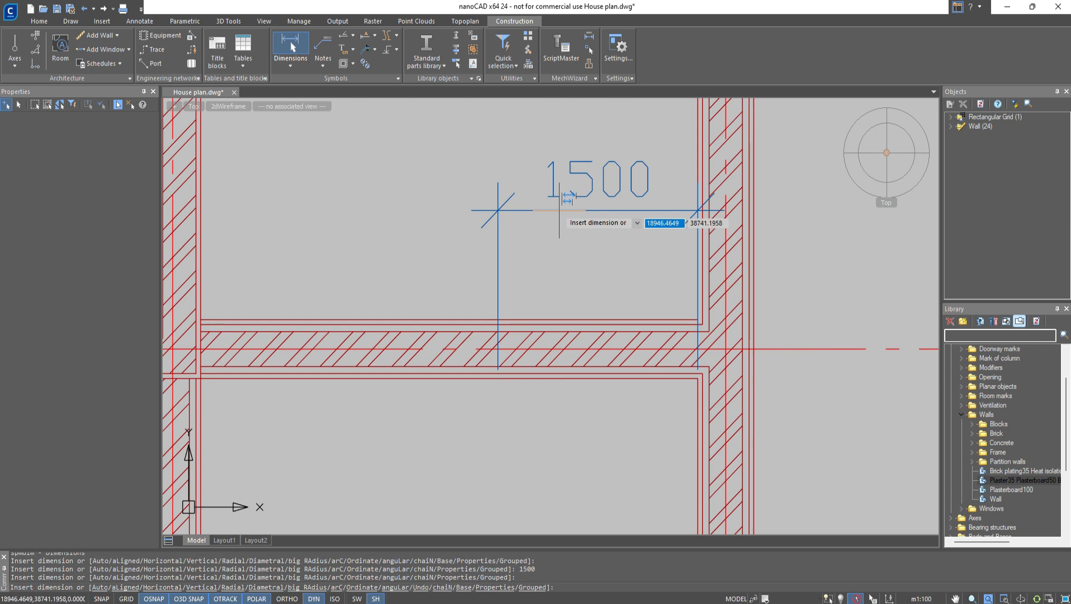
{"action": "key", "text": "Escape"}
- Add a 2000 horizontal dimension along the axis H wall from the axis 4 wall towards axis 3, placed below the wall
{"action": "left_click", "coordinate": [295, 48]}
{"action": "scroll", "coordinate": [366, 313], "scroll_direction": "down", "scroll_amount": 4}
{"action": "middle_click_drag", "start_coordinate": [372, 341], "coordinate": [517, 106]}
{"action": "scroll", "coordinate": [459, 296], "scroll_direction": "up", "scroll_amount": 3}
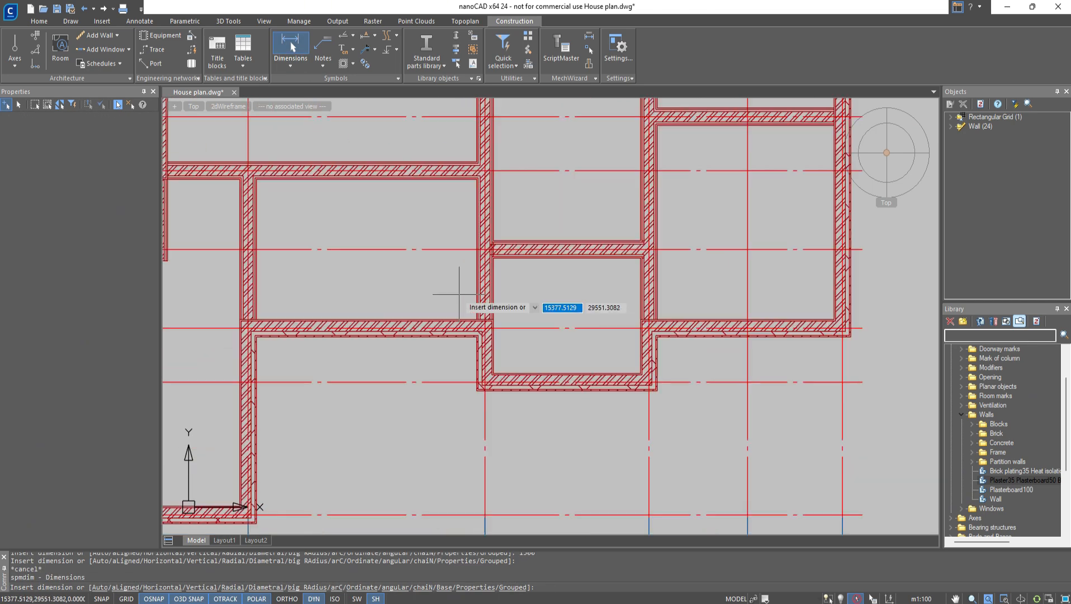
{"action": "left_click", "coordinate": [501, 350]}
{"action": "type", "text": "200"}
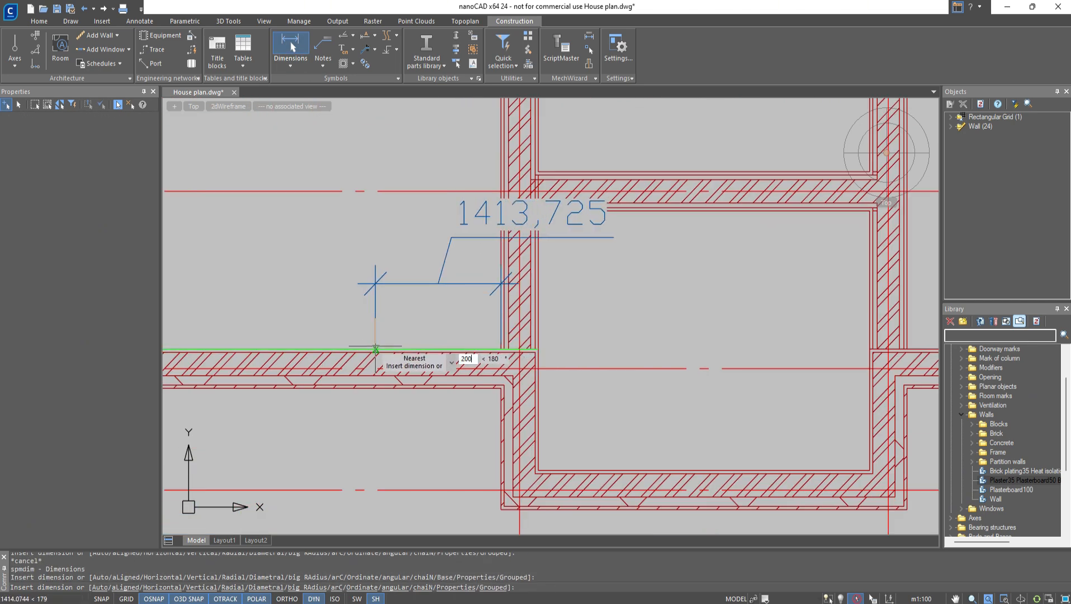
{"action": "type", "text": "0"}
{"action": "key", "text": "Return"}
{"action": "left_click", "coordinate": [375, 447]}
{"action": "key", "text": "Escape"}
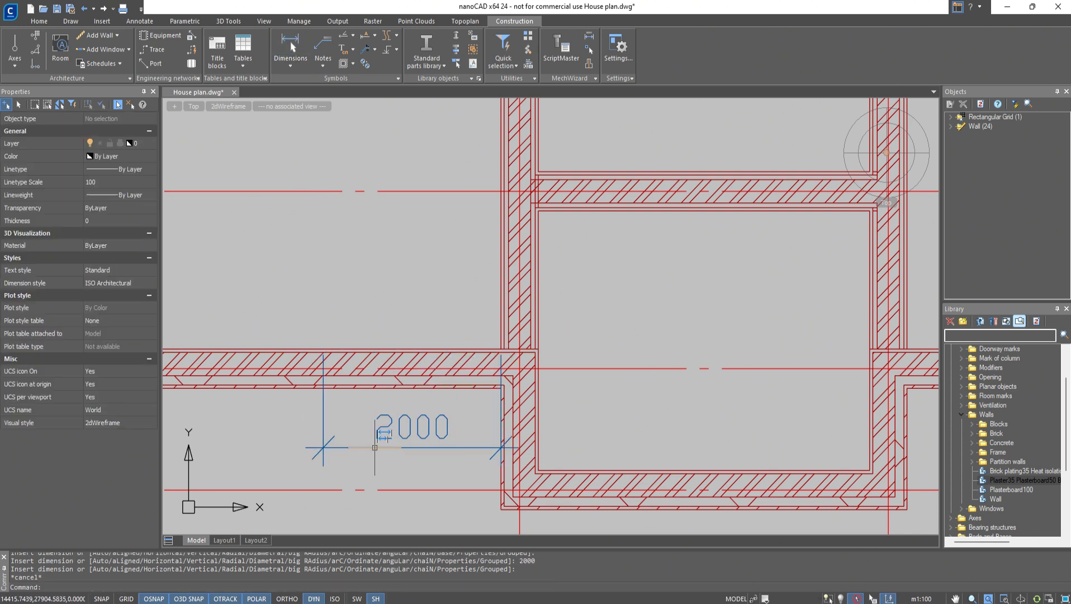
- Draw a Plasterboard100 partition from the 2000 dimension mark on the axis H wall, 2000 up and across to the axis 4 wall
{"action": "double_click", "coordinate": [1000, 490]}
{"action": "scroll", "coordinate": [336, 372], "scroll_direction": "up", "scroll_amount": 5}
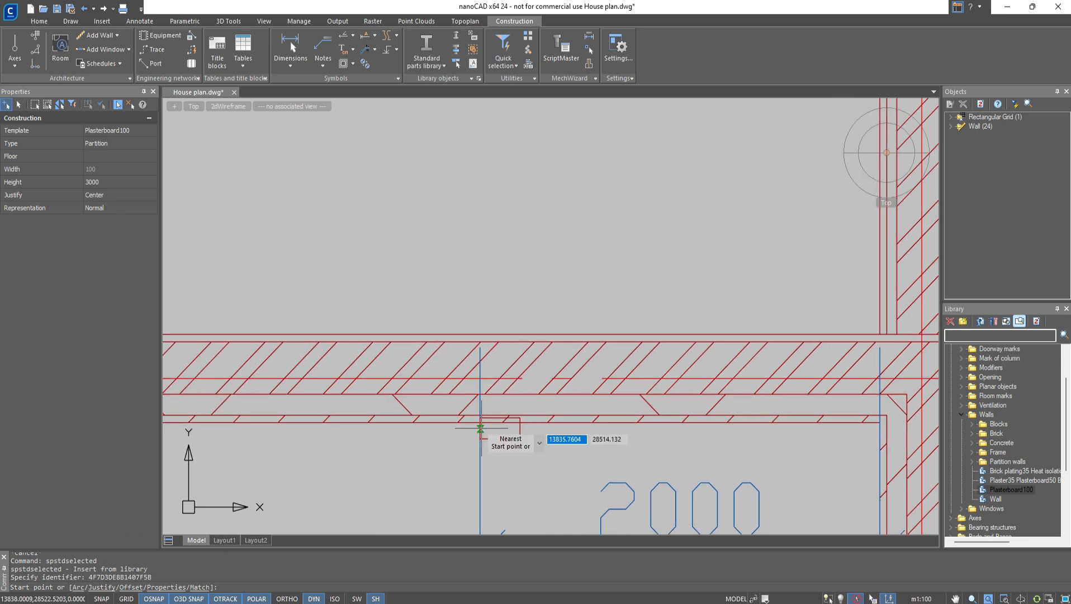
{"action": "left_click", "coordinate": [480, 334]}
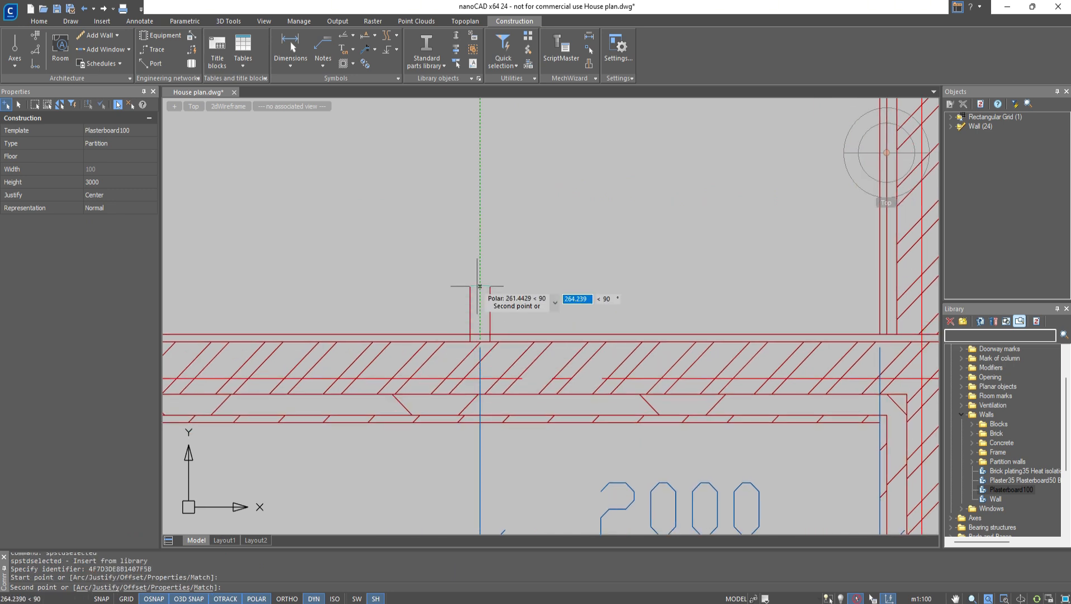
{"action": "key", "text": "Return"}
{"action": "middle_click_drag", "start_coordinate": [511, 146], "coordinate": [439, 452]}
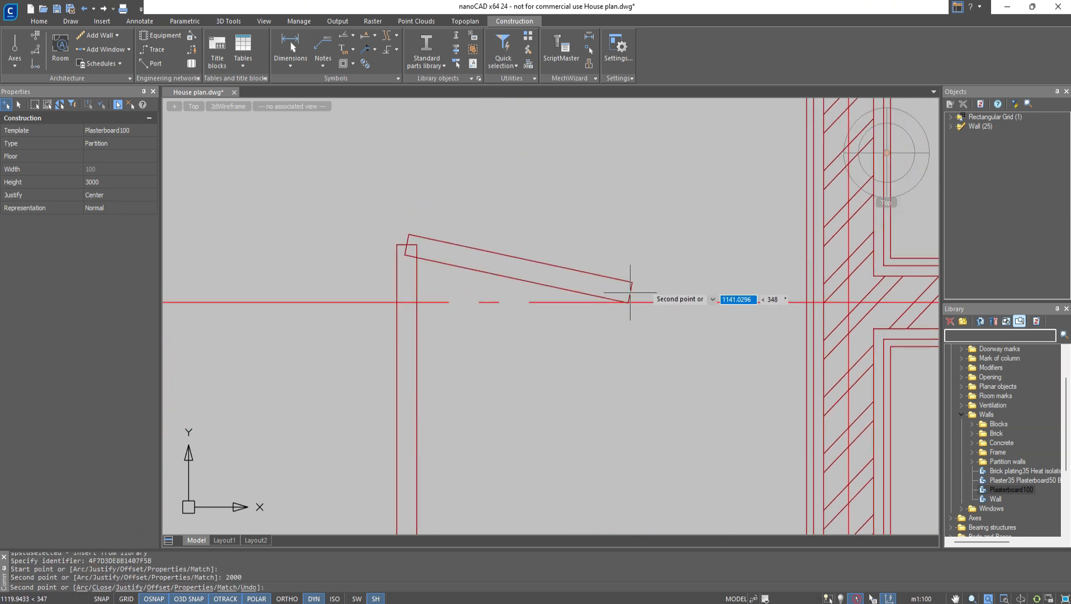
{"action": "key", "text": "Escape"}
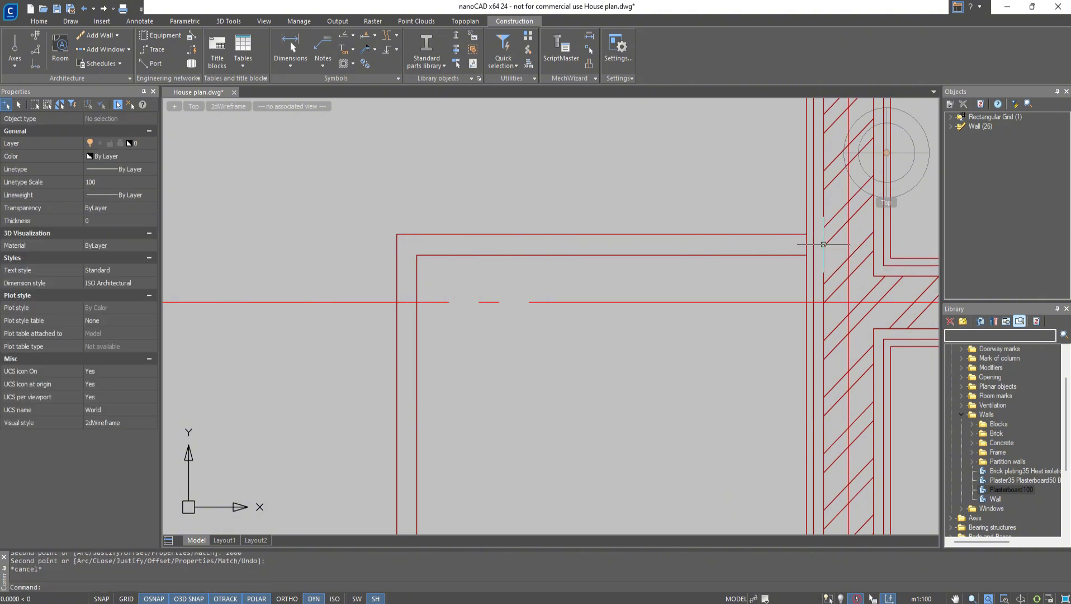
- Draw a vertical Plasterboard100 partition from the 1500 dimension mark on the axis D wall down to the axis G wall
{"action": "scroll", "coordinate": [582, 368], "scroll_direction": "down", "scroll_amount": 4}
{"action": "double_click", "coordinate": [998, 490]}
{"action": "scroll", "coordinate": [584, 335], "scroll_direction": "up", "scroll_amount": 5}
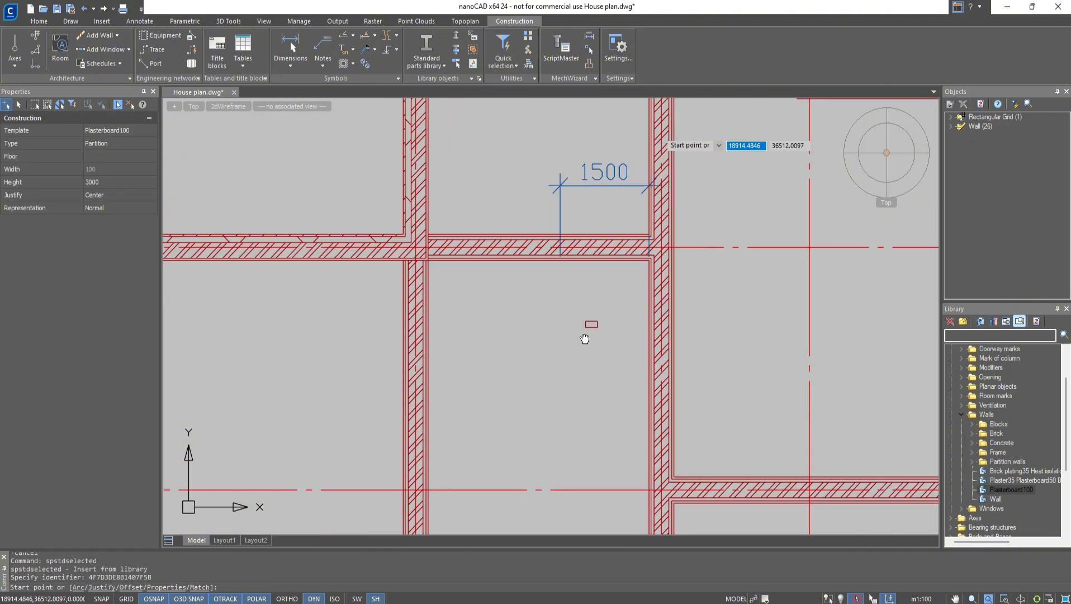
{"action": "left_click", "coordinate": [525, 337]}
{"action": "scroll", "coordinate": [519, 475], "scroll_direction": "down", "scroll_amount": 4}
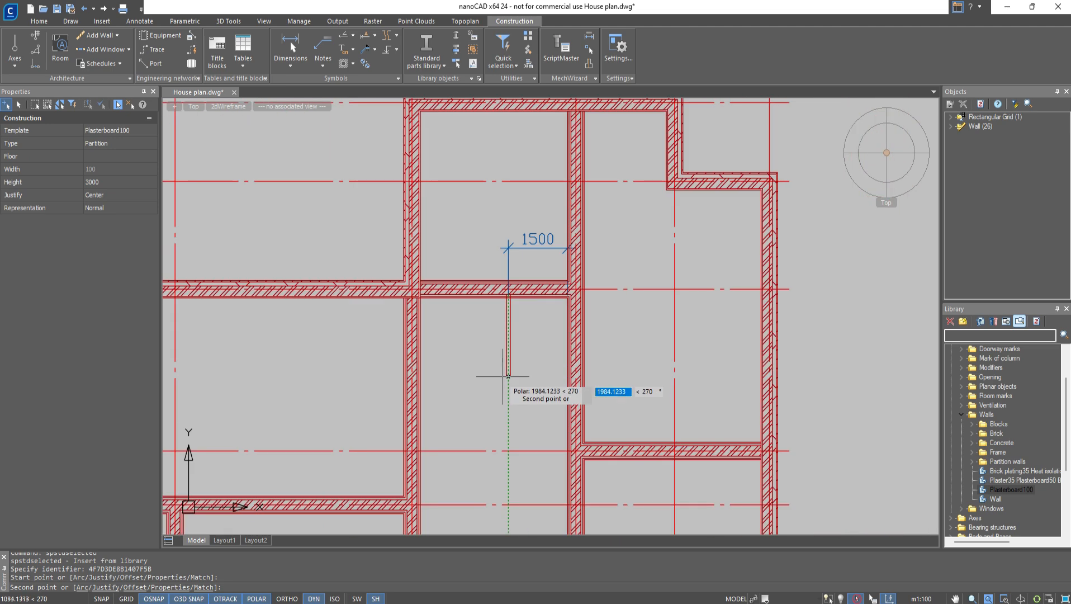
{"action": "scroll", "coordinate": [491, 305], "scroll_direction": "up", "scroll_amount": 4}
{"action": "left_click", "coordinate": [500, 306]}
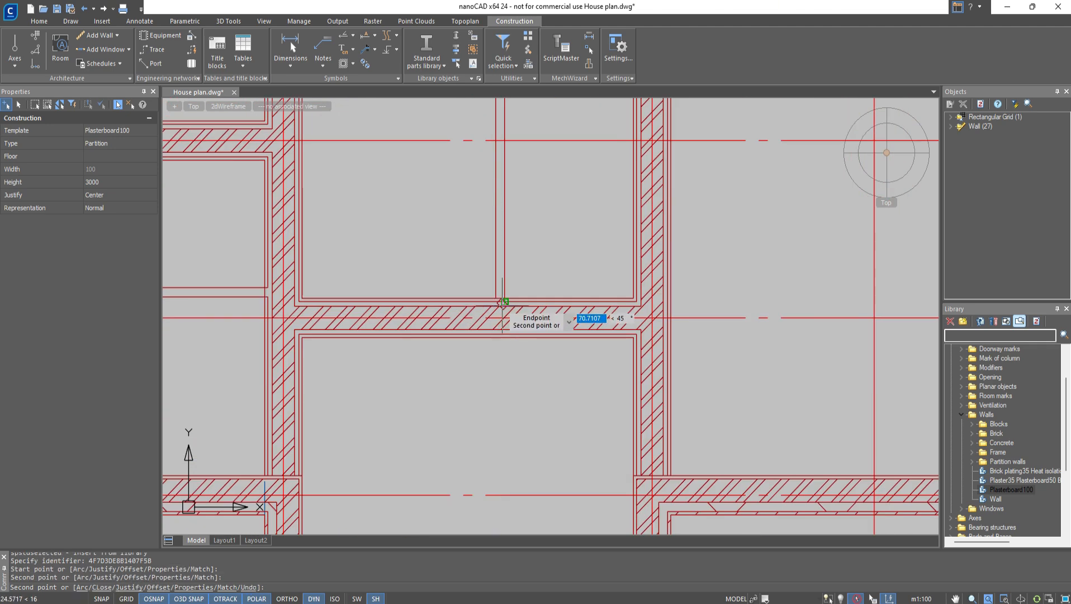
{"action": "key", "text": "Escape"}
- Add a 2600 vertical dimension along the axis 4 wall, measured down from the lower face of the axis D wall and placed beside it
{"action": "mouse_move", "coordinate": [562, 179]}
{"action": "middle_mouse_down"}
{"action": "mouse_move", "coordinate": [664, 382]}
{"action": "mouse_move", "coordinate": [510, 435]}
{"action": "mouse_move", "coordinate": [547, 350]}
{"action": "middle_mouse_up"}
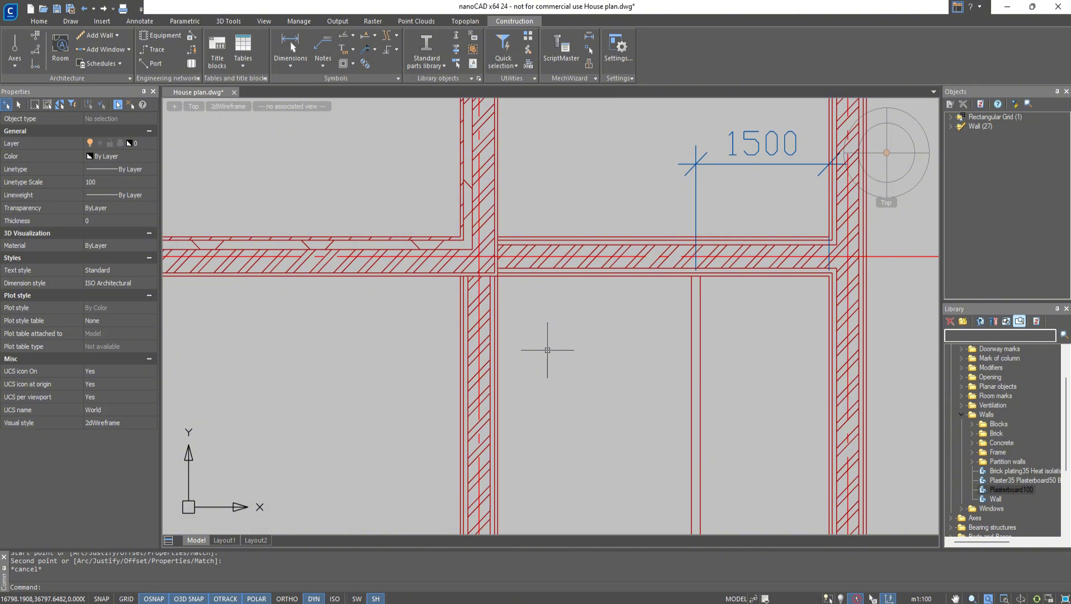
{"action": "left_click", "coordinate": [296, 47]}
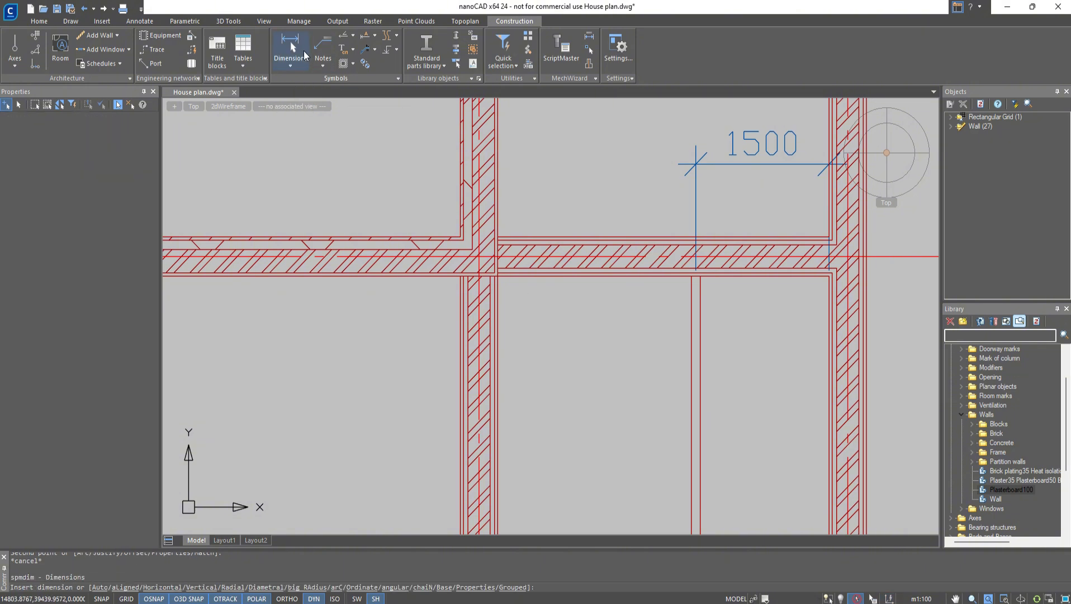
{"action": "scroll", "coordinate": [491, 258], "scroll_direction": "up", "scroll_amount": 3}
{"action": "left_click", "coordinate": [501, 308]}
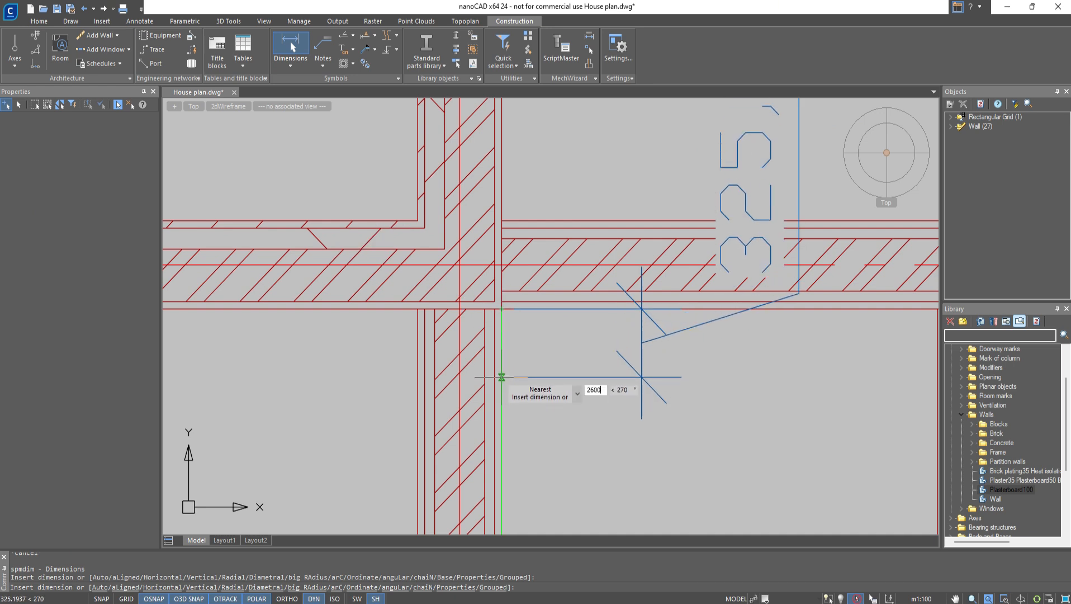
{"action": "key", "text": "Return"}
{"action": "scroll", "coordinate": [501, 369], "scroll_direction": "down", "scroll_amount": 3}
{"action": "scroll", "coordinate": [486, 304], "scroll_direction": "up", "scroll_amount": 1}
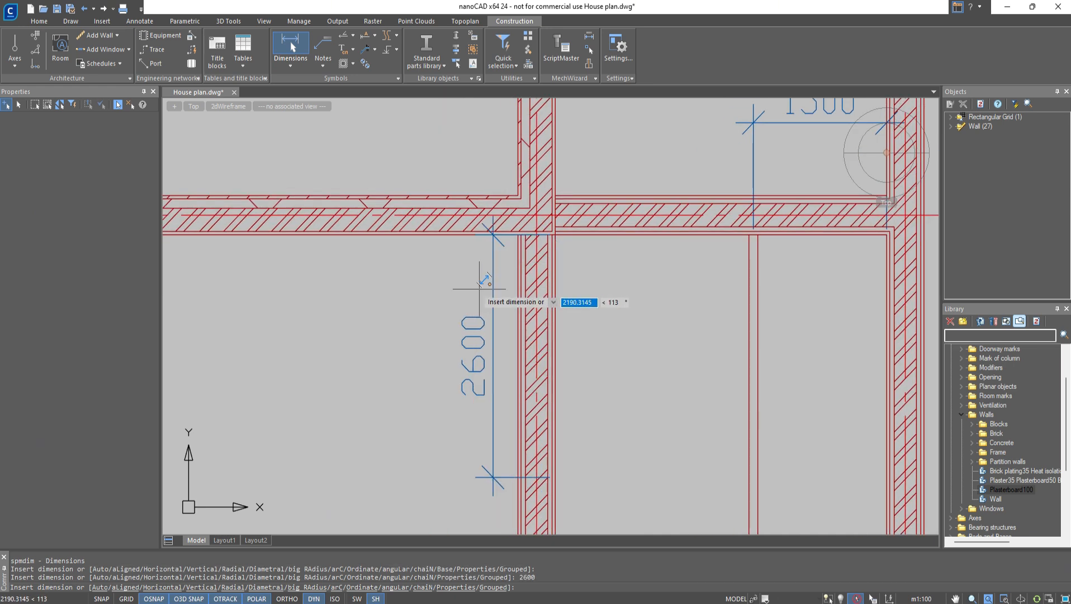
{"action": "left_click", "coordinate": [468, 291]}
{"action": "key", "text": "Escape"}
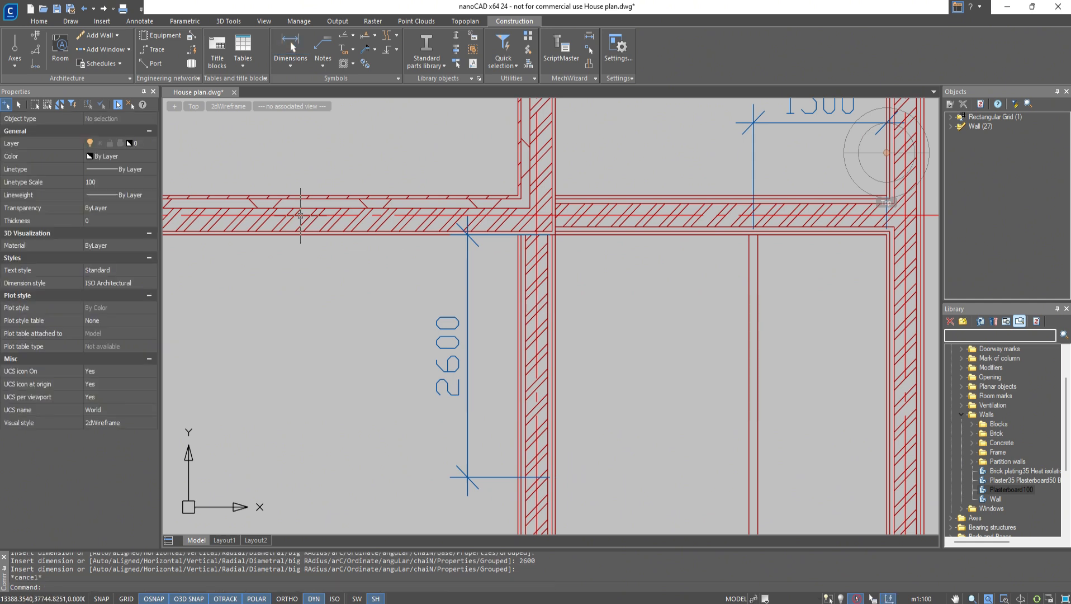
- Draw a left-justified Plasterboard100 partition from the 2600 dimension mark on the axis 4 wall across to the vertical partition
{"action": "left_click", "coordinate": [89, 39]}
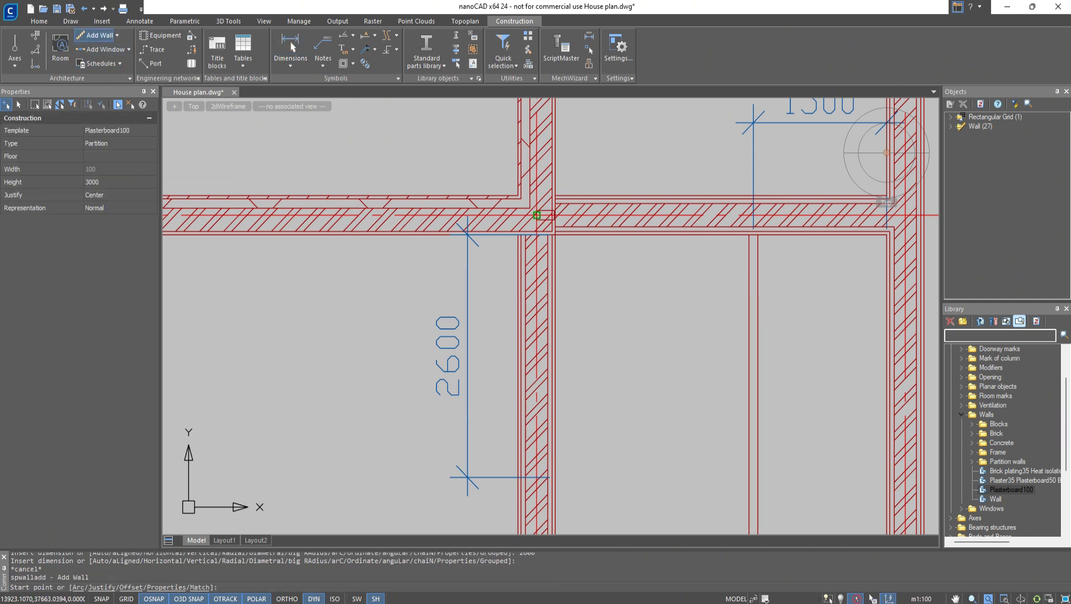
{"action": "right_click", "coordinate": [635, 347]}
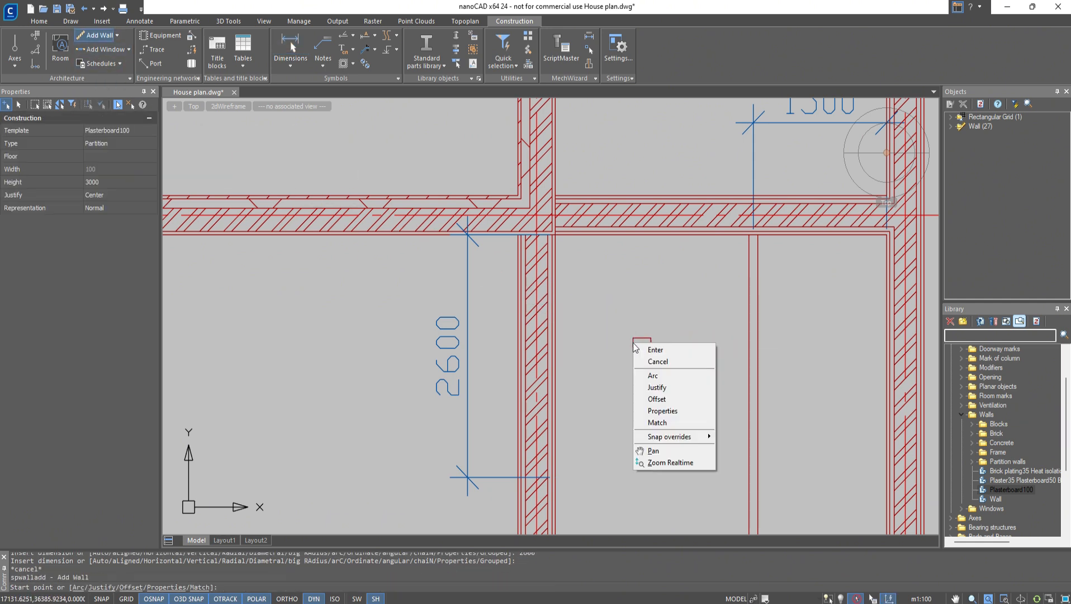
{"action": "left_click", "coordinate": [654, 387]}
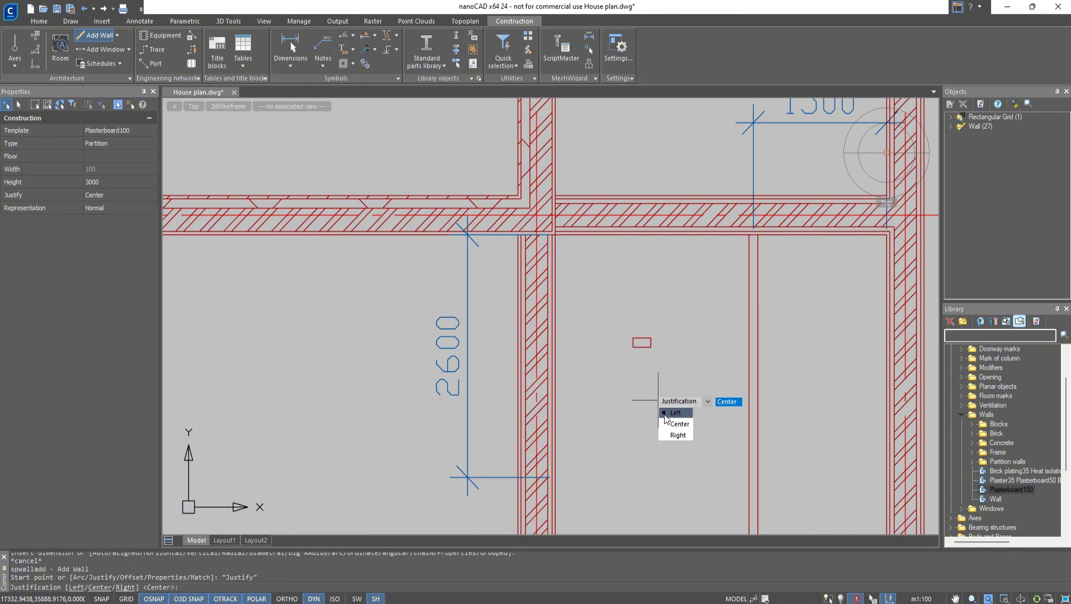
{"action": "left_click", "coordinate": [664, 414]}
{"action": "middle_click_drag", "start_coordinate": [583, 495], "coordinate": [573, 378]}
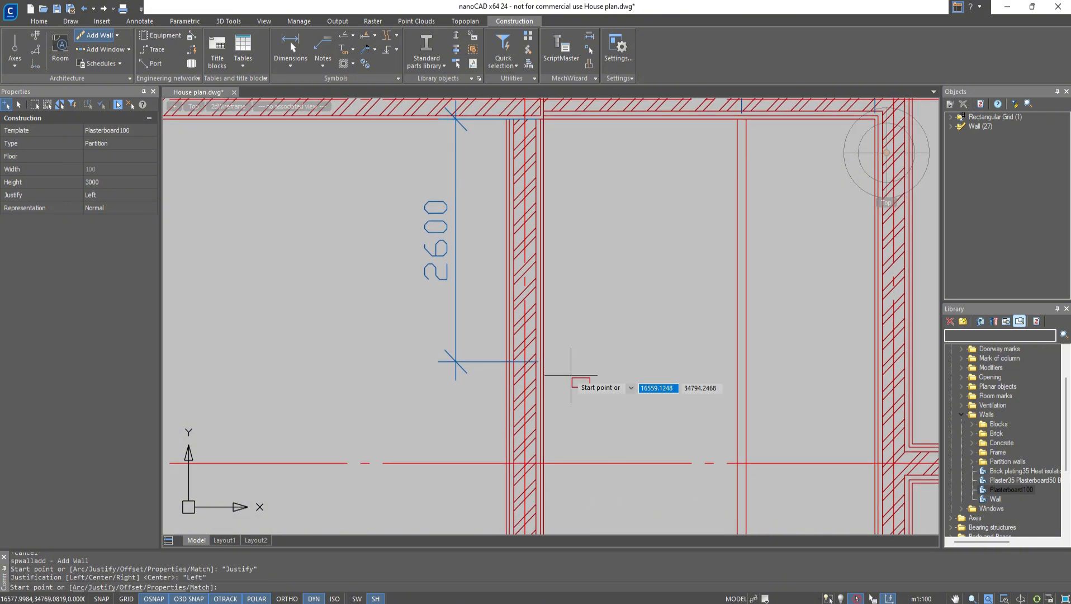
{"action": "scroll", "coordinate": [542, 366], "scroll_direction": "up", "scroll_amount": 1}
{"action": "left_click", "coordinate": [536, 360]}
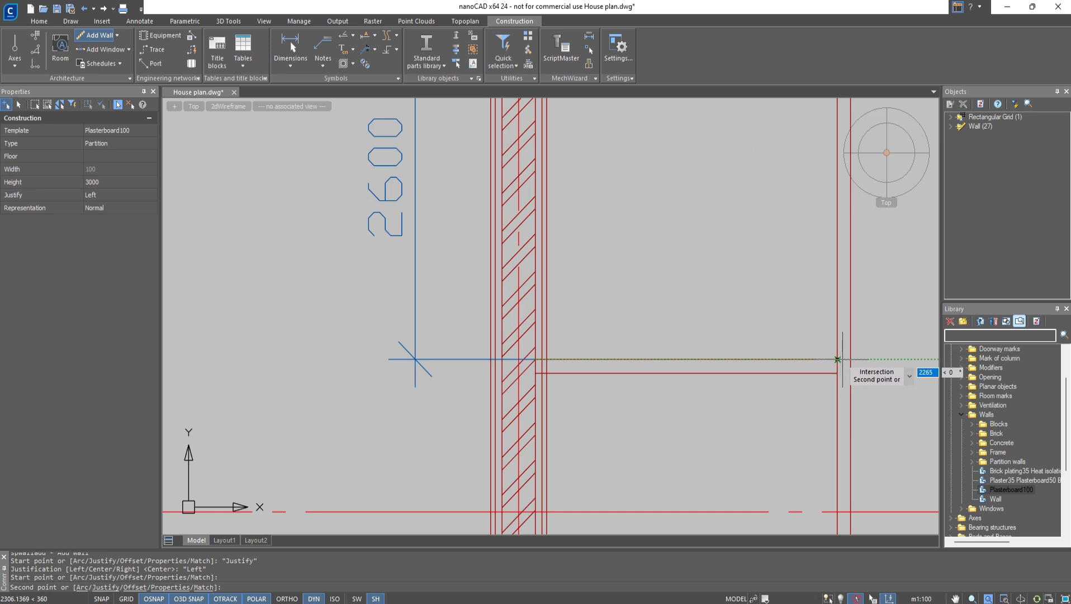
{"action": "left_click", "coordinate": [838, 359]}
{"action": "key", "text": "Escape"}
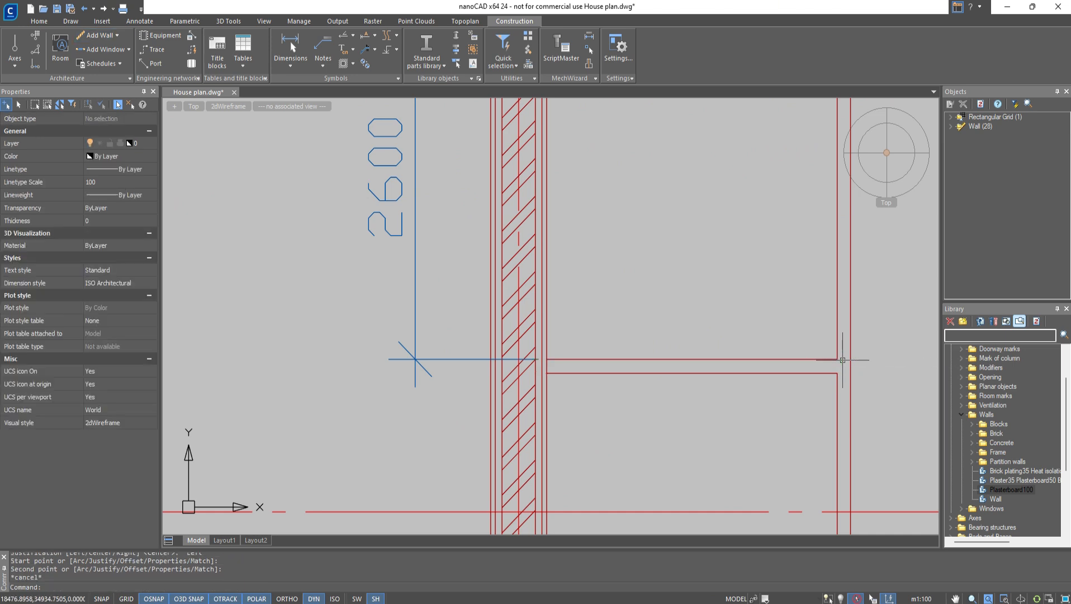
- Add a 1380 vertical dimension down from the new partition's lower face, placed in line with the 2600 dimension
{"action": "left_click", "coordinate": [291, 50]}
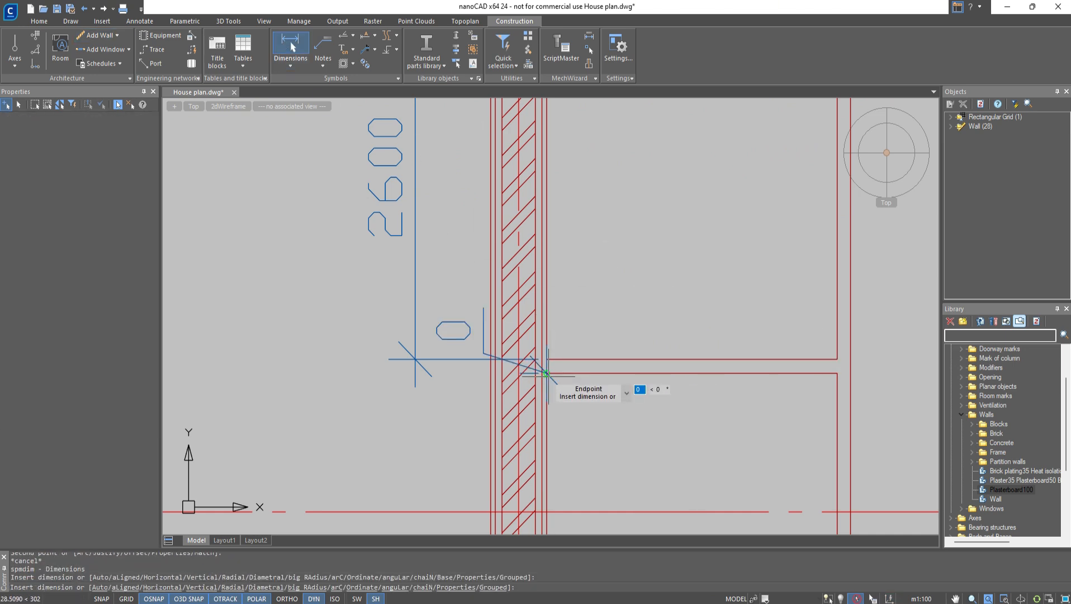
{"action": "type", "text": "1380"}
{"action": "key", "text": "Return"}
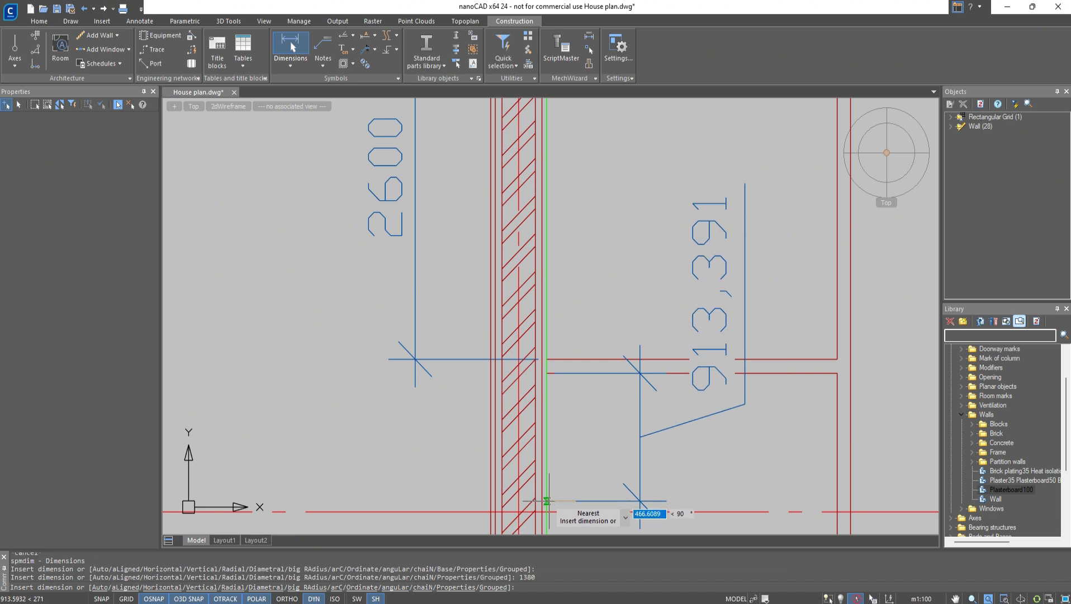
{"action": "scroll", "coordinate": [416, 365], "scroll_direction": "down", "scroll_amount": 1}
{"action": "middle_click_drag", "start_coordinate": [416, 365], "coordinate": [425, 145]}
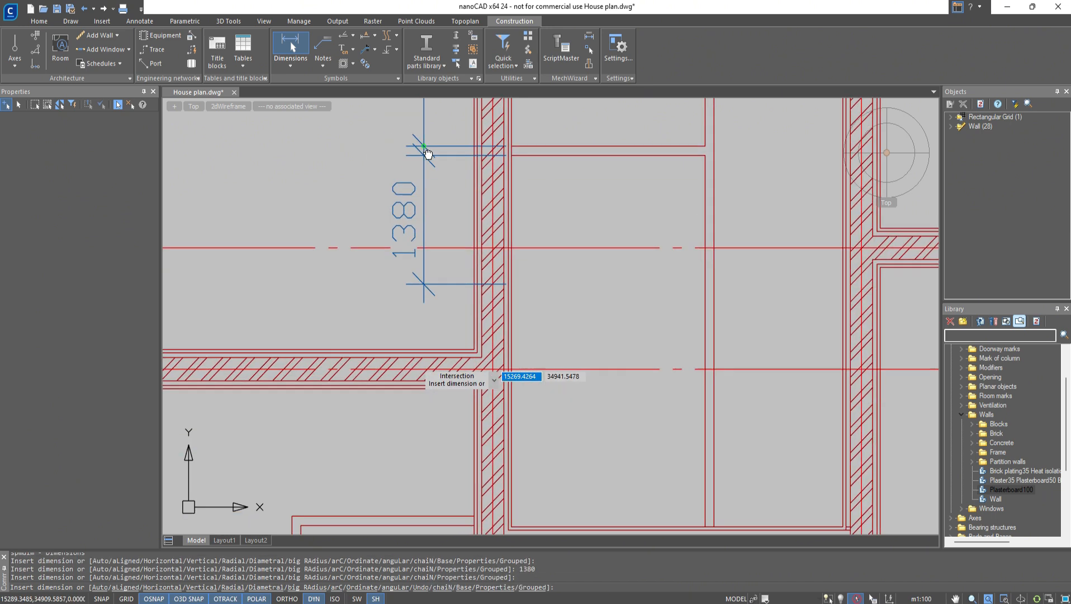
{"action": "scroll", "coordinate": [425, 144], "scroll_direction": "up", "scroll_amount": 1}
{"action": "key", "text": "Escape"}
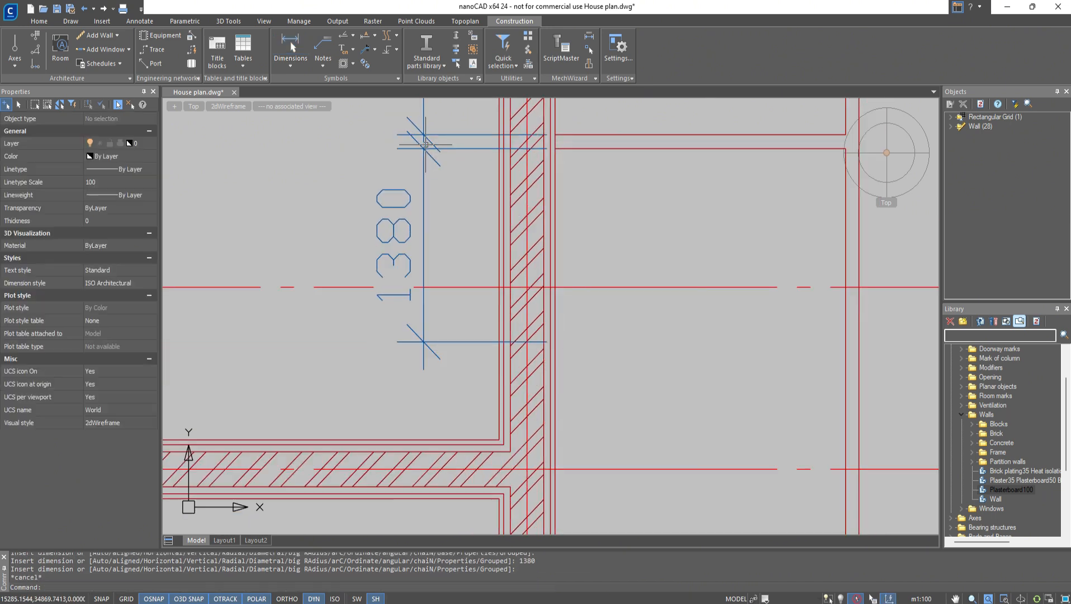
- Draw a horizontal Plasterboard100 partition from the 1380 dimension mark on the axis 4 wall across to the vertical partition
{"action": "left_click", "coordinate": [103, 41]}
{"action": "left_click", "coordinate": [545, 341]}
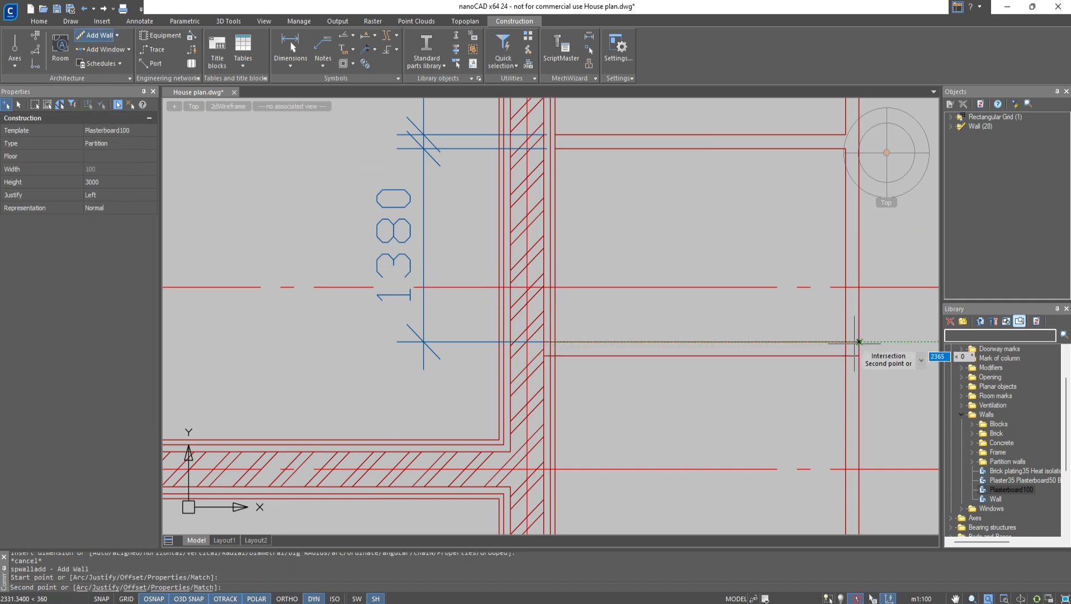
{"action": "left_click", "coordinate": [859, 341]}
{"action": "key", "text": "Escape"}
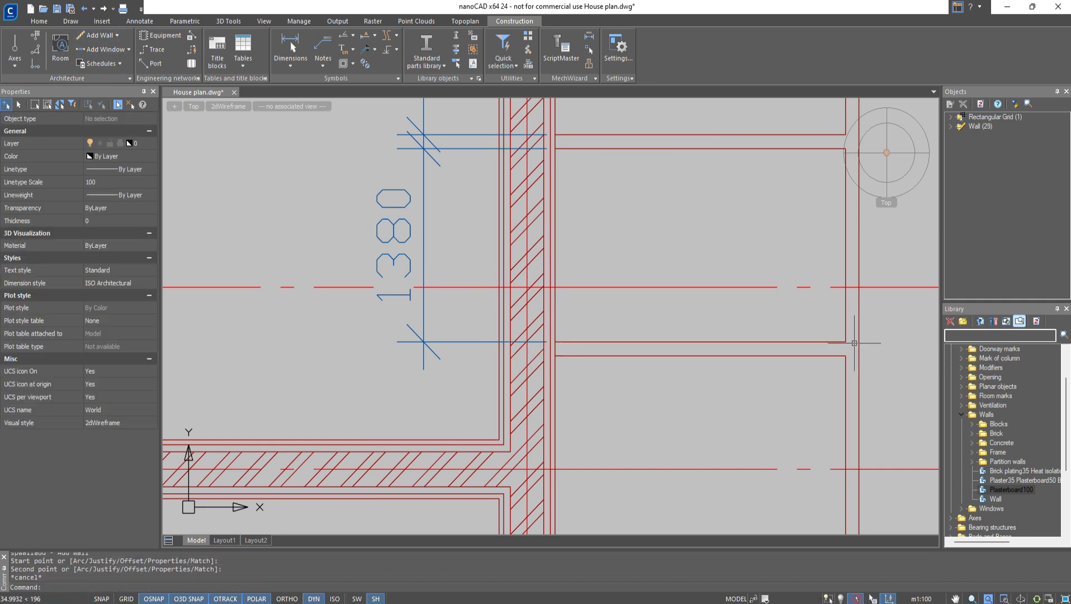
- Dimension vertically from the lower horizontal partition's bottom face to the axis G wall's upper face, aligned with the 1380 dimension
{"action": "left_click", "coordinate": [290, 50]}
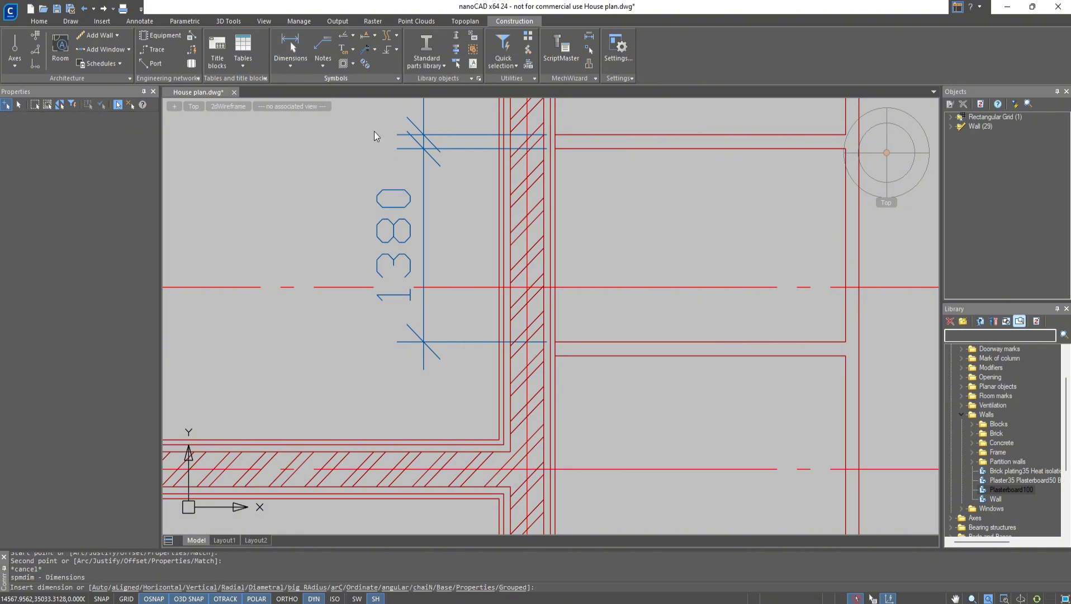
{"action": "left_click", "coordinate": [555, 356]}
{"action": "middle_click_drag", "start_coordinate": [542, 444], "coordinate": [526, 228]}
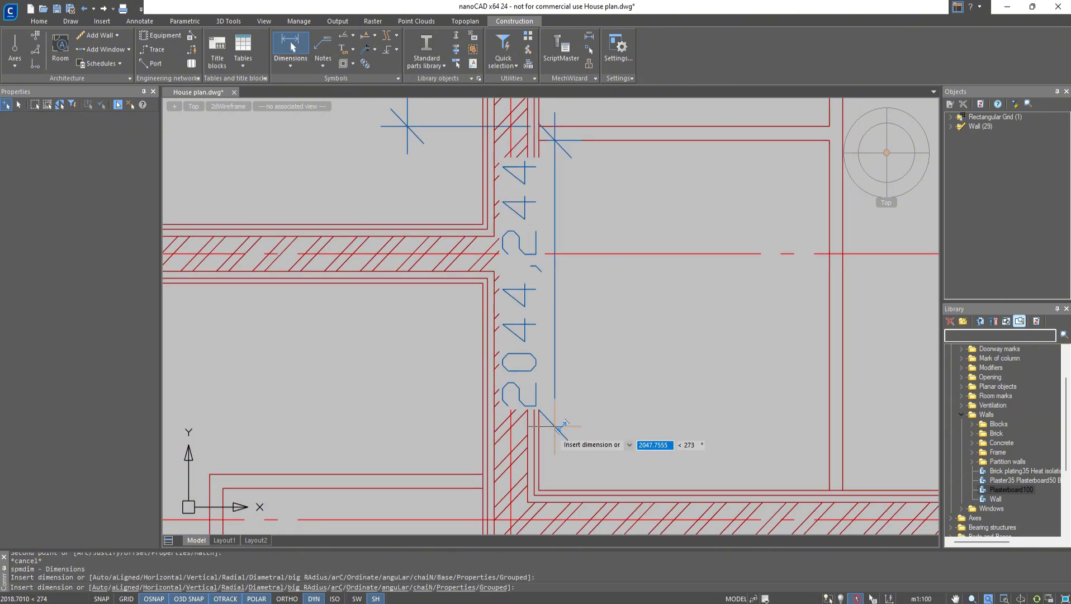
{"action": "left_click", "coordinate": [538, 490]}
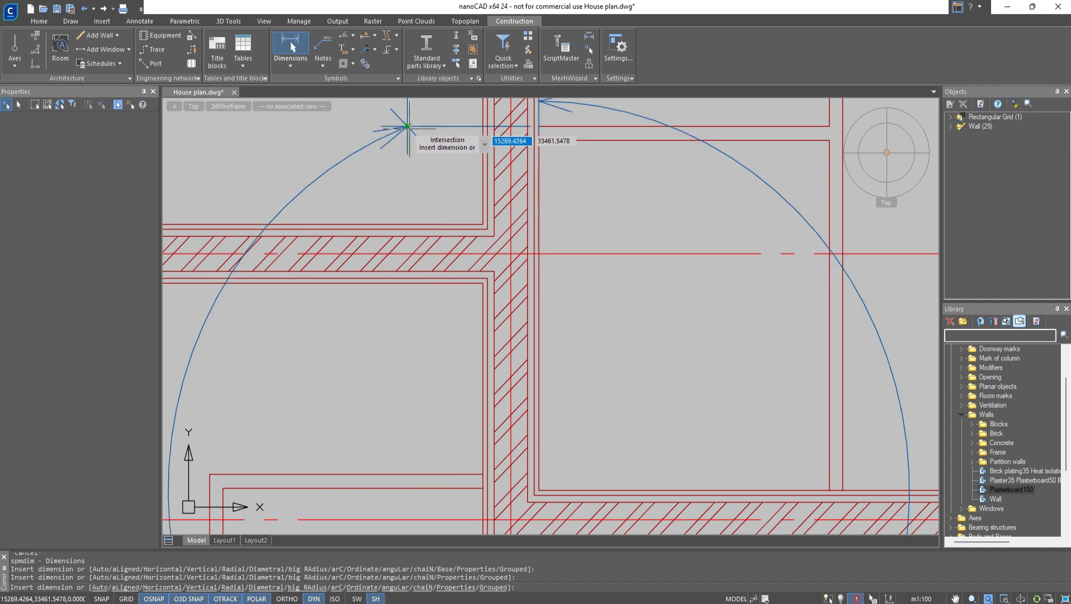
{"action": "scroll", "coordinate": [406, 160], "scroll_direction": "down", "scroll_amount": 2}
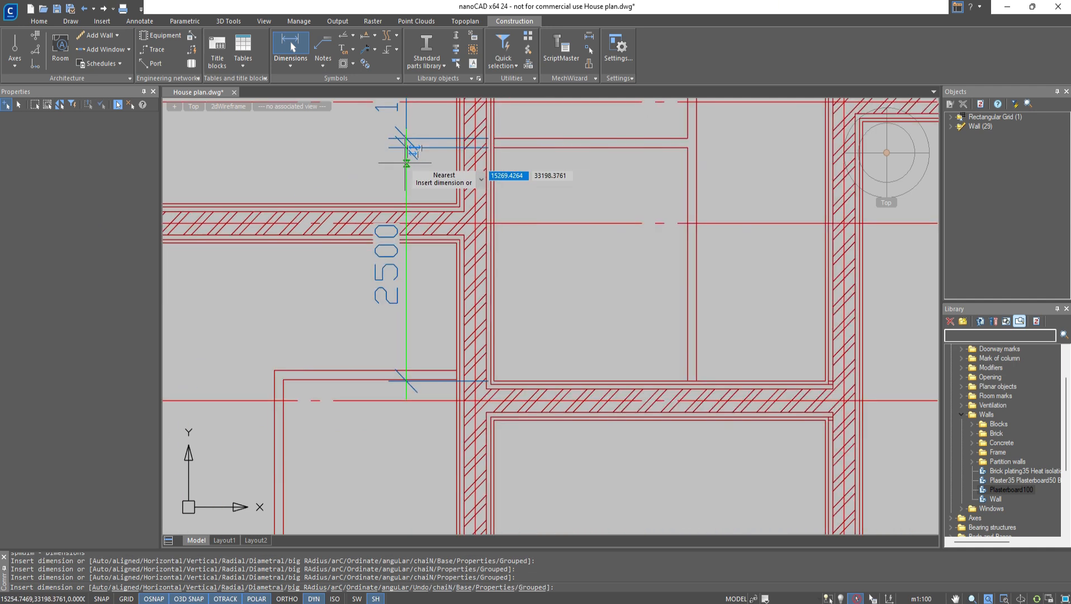
{"action": "key", "text": "Escape"}
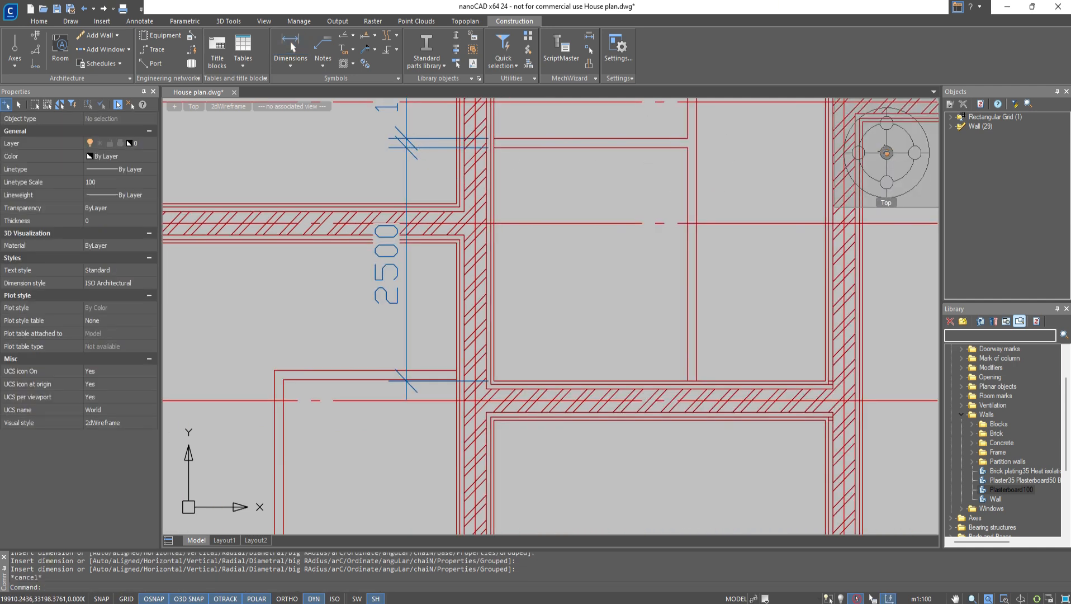
- Draw a left-justified Plasterboard100 partition from the lower end of the short axis 2 wall across to the axis 1 wall
{"action": "left_click", "coordinate": [886, 153]}
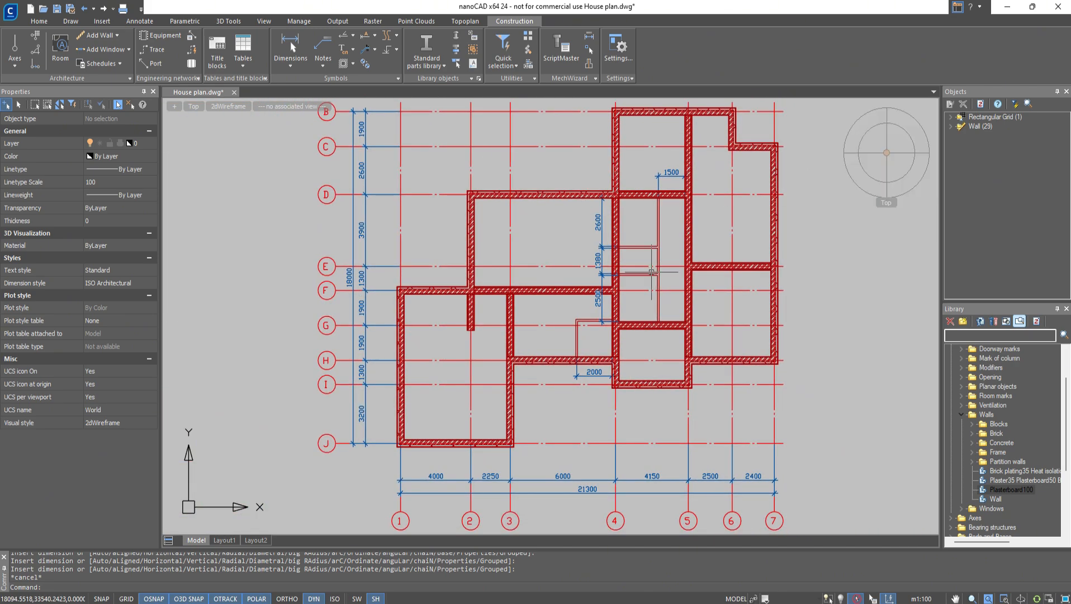
{"action": "scroll", "coordinate": [456, 323], "scroll_direction": "up", "scroll_amount": 5}
{"action": "left_click", "coordinate": [99, 35]}
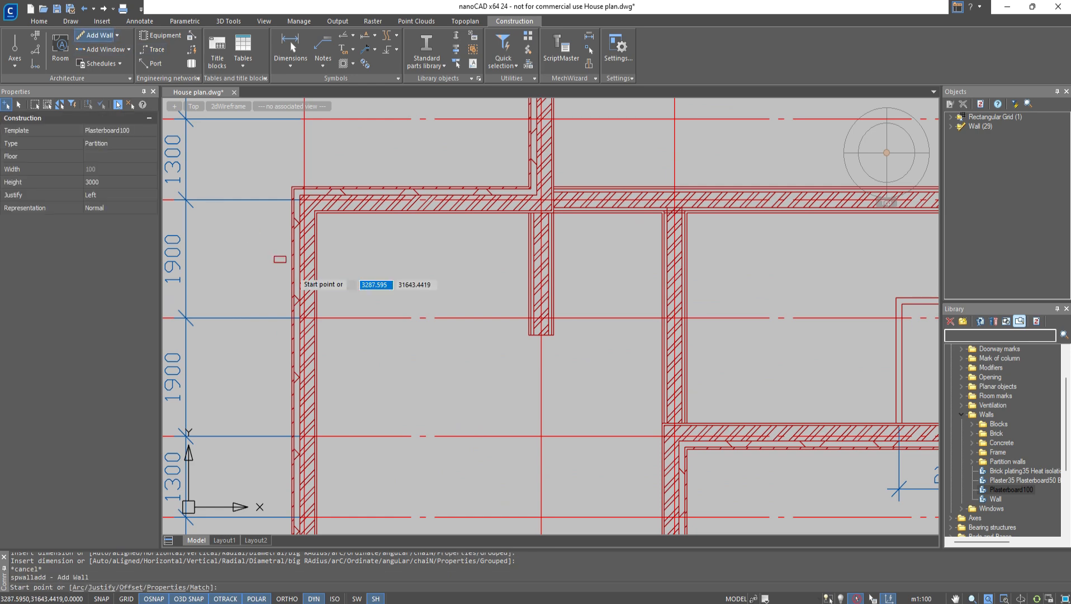
{"action": "scroll", "coordinate": [371, 334], "scroll_direction": "up", "scroll_amount": 3}
{"action": "left_click", "coordinate": [706, 342]}
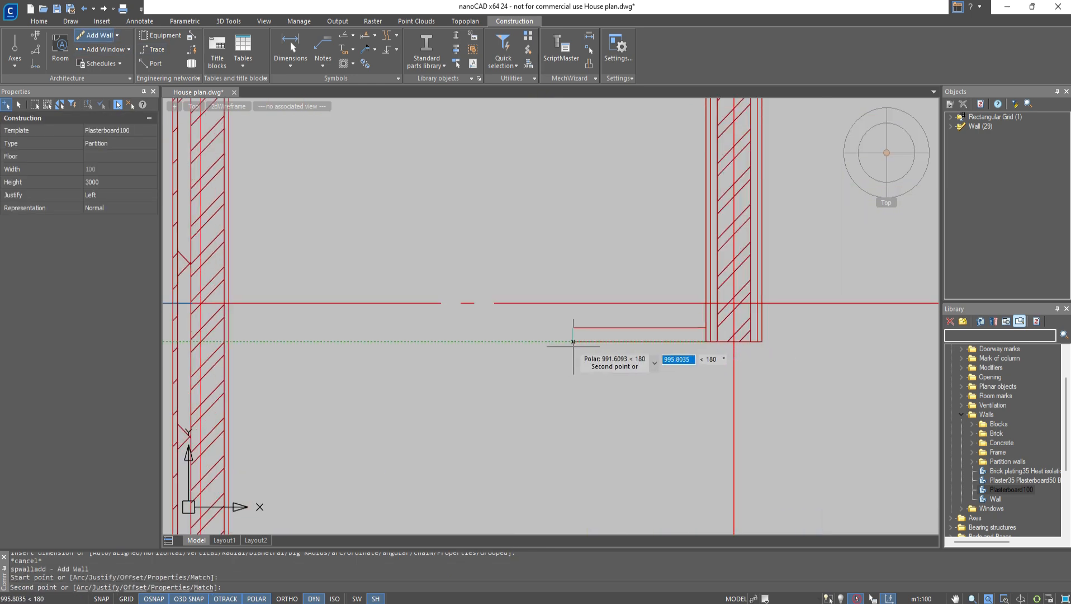
{"action": "left_click", "coordinate": [224, 339]}
{"action": "key", "text": "Escape"}
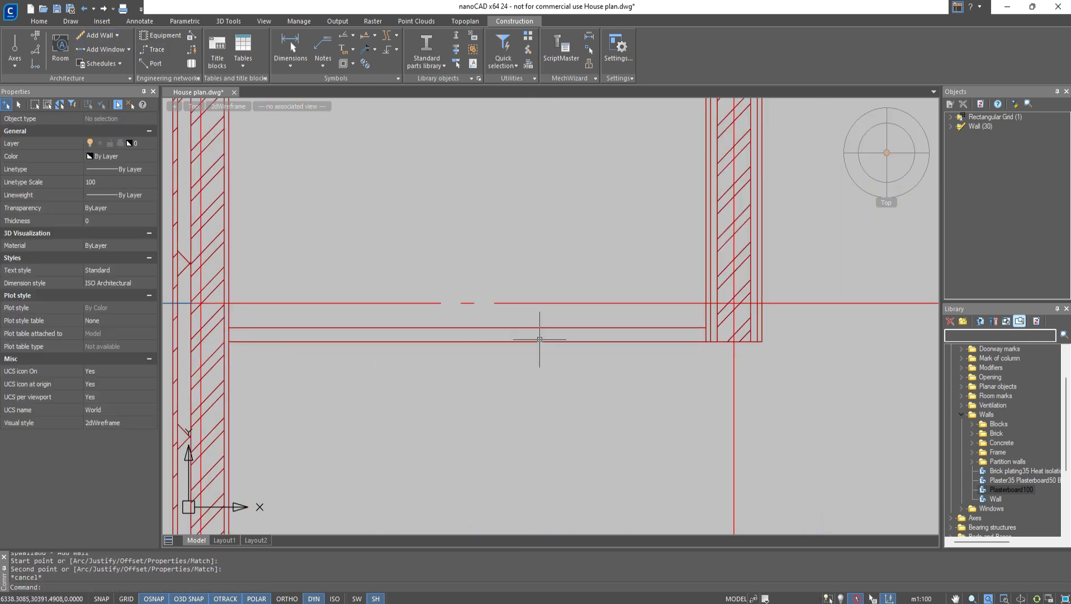
- Draw a right-justified Plasterboard100 partition from the lower end of the short axis 2 wall across to the axis 3 wall
{"action": "middle_click_drag", "start_coordinate": [668, 342], "coordinate": [491, 392]}
{"action": "key", "text": "Return"}
{"action": "left_click", "coordinate": [574, 393]}
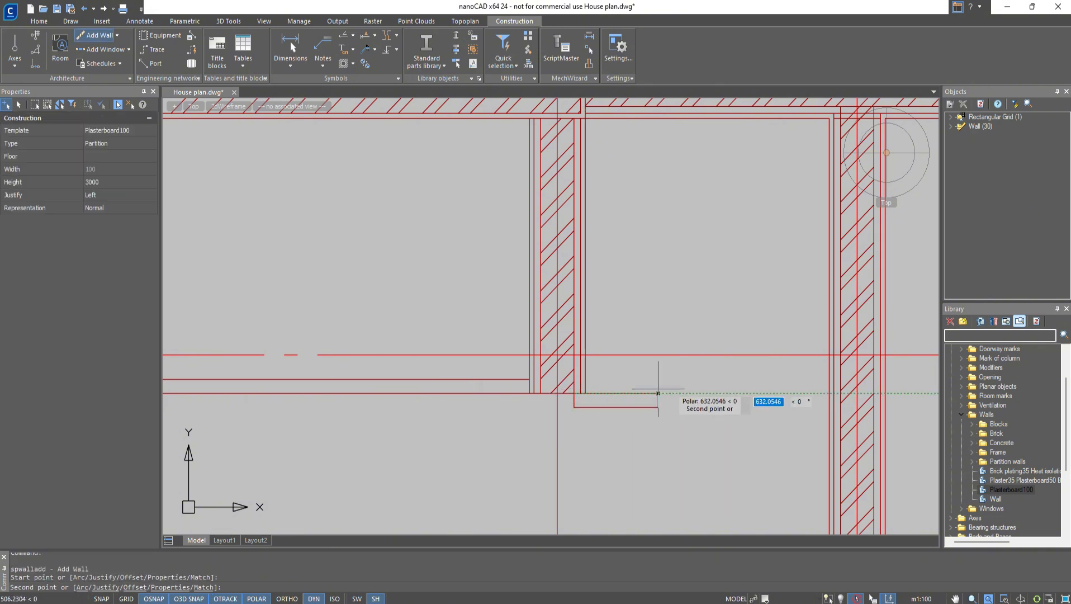
{"action": "right_click", "coordinate": [814, 393]}
{"action": "left_click", "coordinate": [836, 441]}
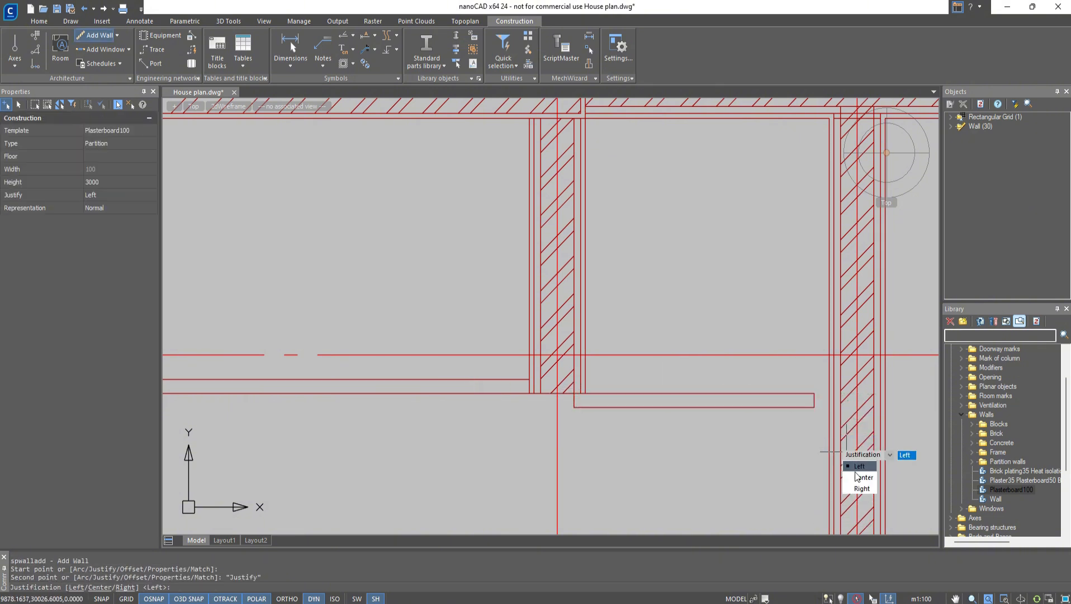
{"action": "left_click", "coordinate": [858, 485]}
{"action": "left_click", "coordinate": [841, 393]}
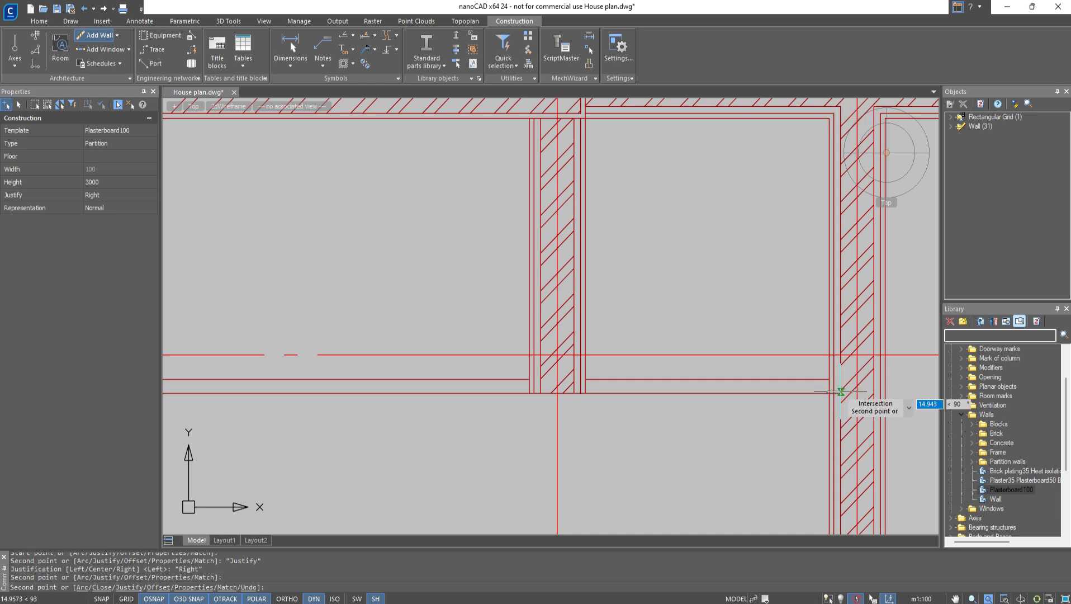
{"action": "key", "text": "Escape"}
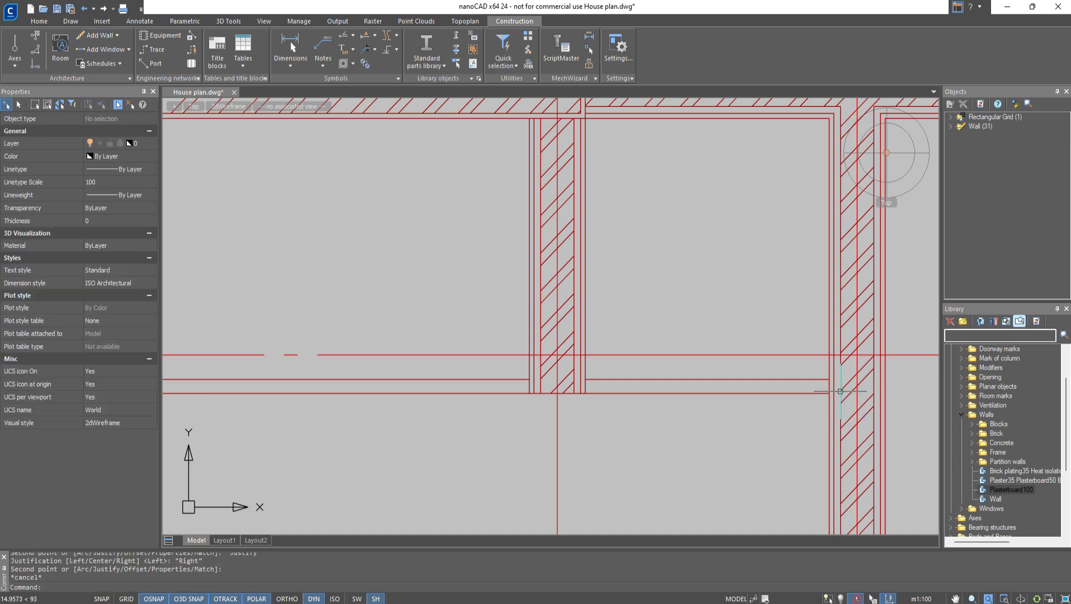
- Draw a left-justified Plasterboard100 partition from the wall corner at axes 6 and C across to the axis 5 wall
{"action": "scroll", "coordinate": [840, 391], "scroll_direction": "down", "scroll_amount": 3}
{"action": "middle_click_drag", "start_coordinate": [754, 304], "coordinate": [399, 466]}
{"action": "middle_click_drag", "start_coordinate": [801, 218], "coordinate": [495, 382]}
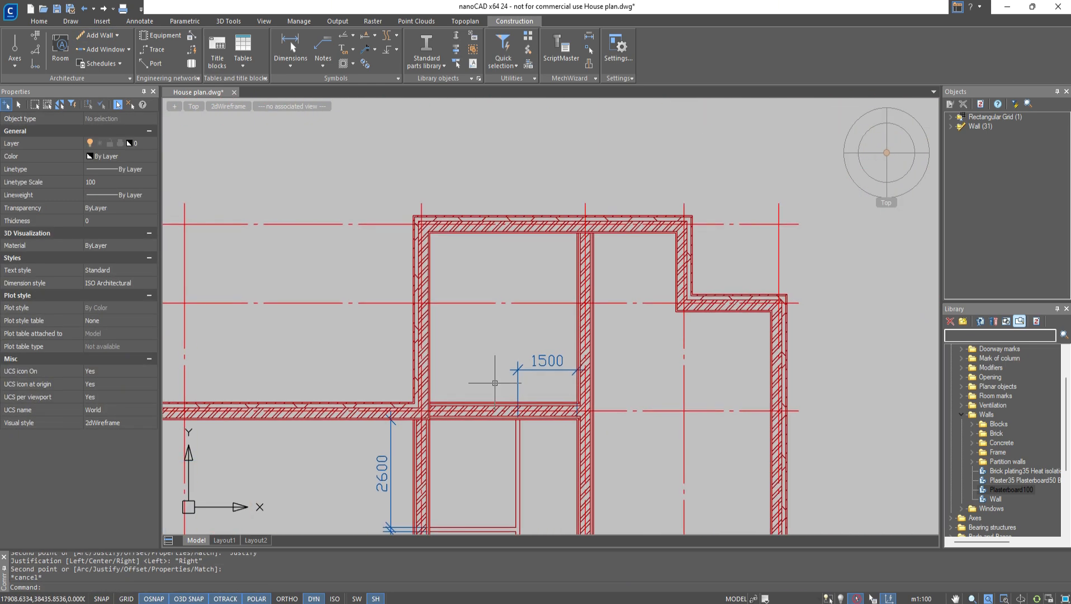
{"action": "scroll", "coordinate": [661, 307], "scroll_direction": "up", "scroll_amount": 5}
{"action": "key", "text": "Return"}
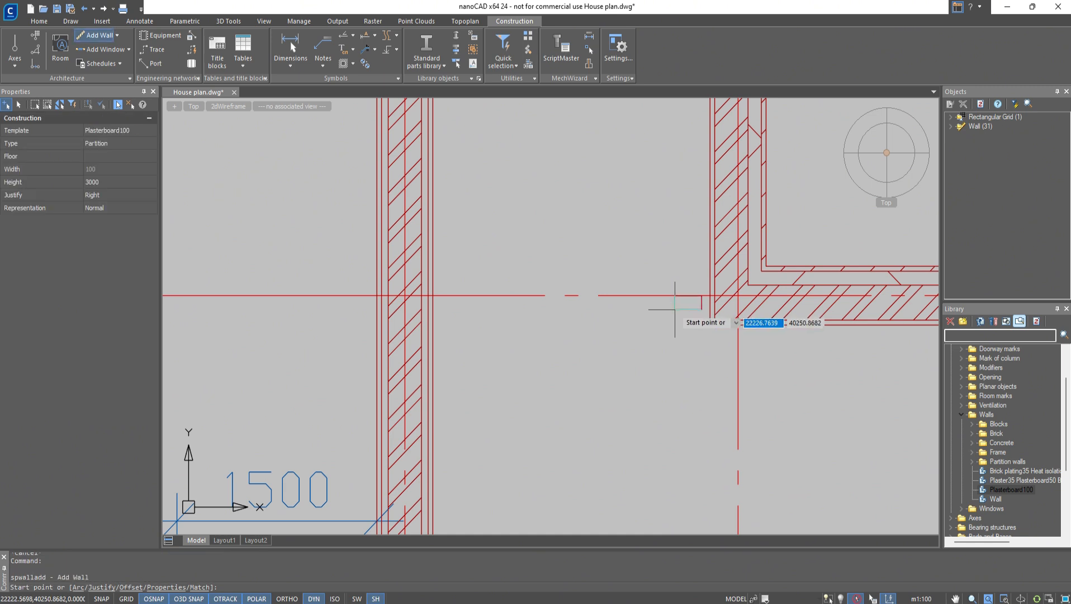
{"action": "left_click", "coordinate": [710, 325]}
{"action": "right_click", "coordinate": [452, 325]}
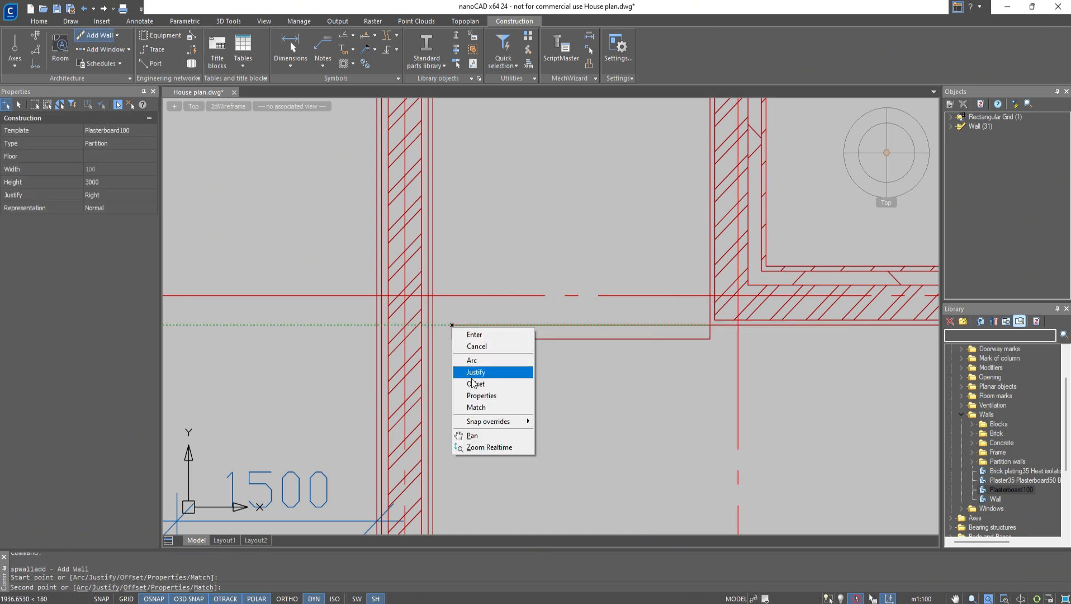
{"action": "left_click", "coordinate": [476, 372]}
{"action": "left_click", "coordinate": [497, 404]}
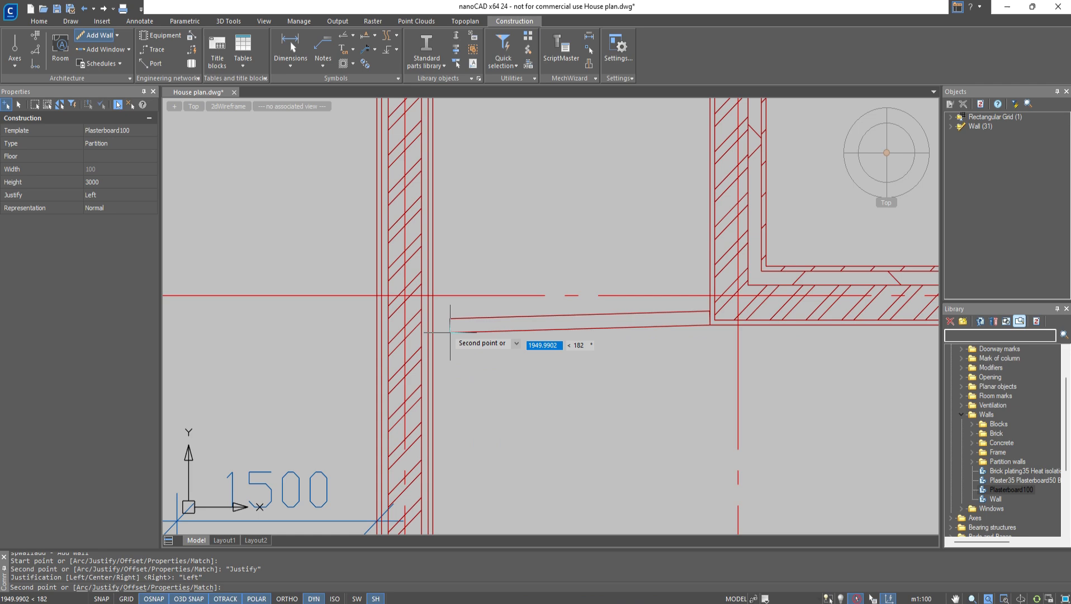
{"action": "left_click", "coordinate": [422, 325]}
{"action": "key", "text": "Escape"}
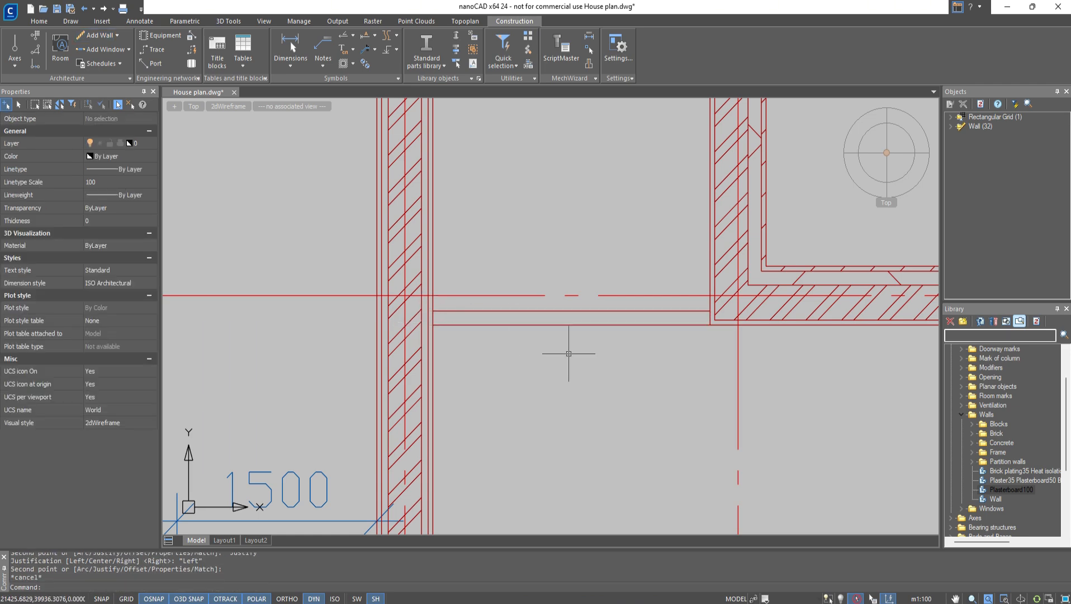
- Start adding a single door with Simple representation and a width of 900
{"action": "scroll", "coordinate": [731, 124], "scroll_direction": "down", "scroll_amount": 12}
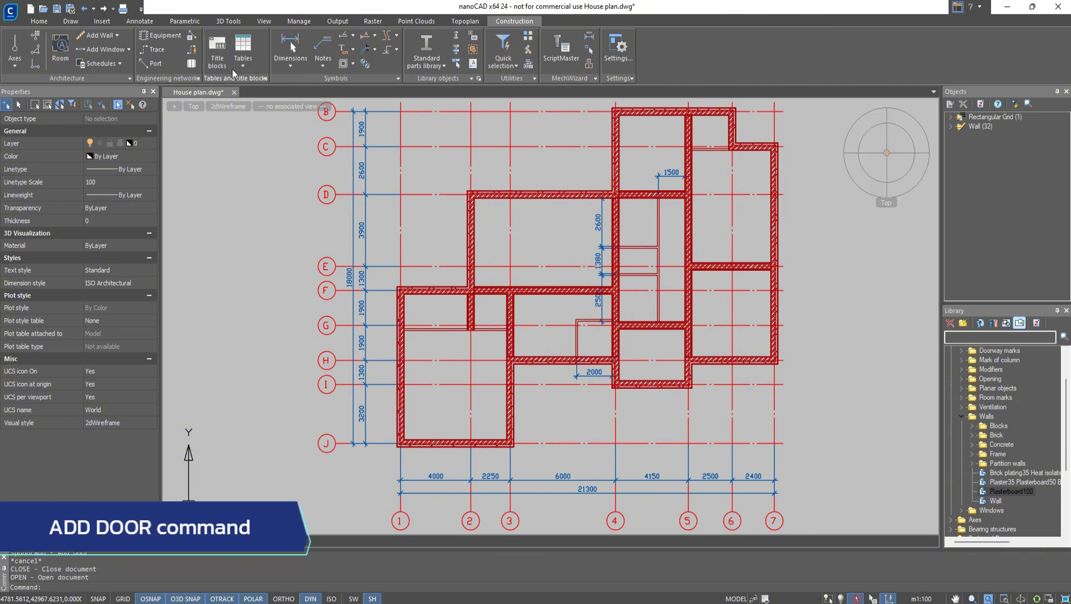
{"action": "left_click", "coordinate": [129, 49]}
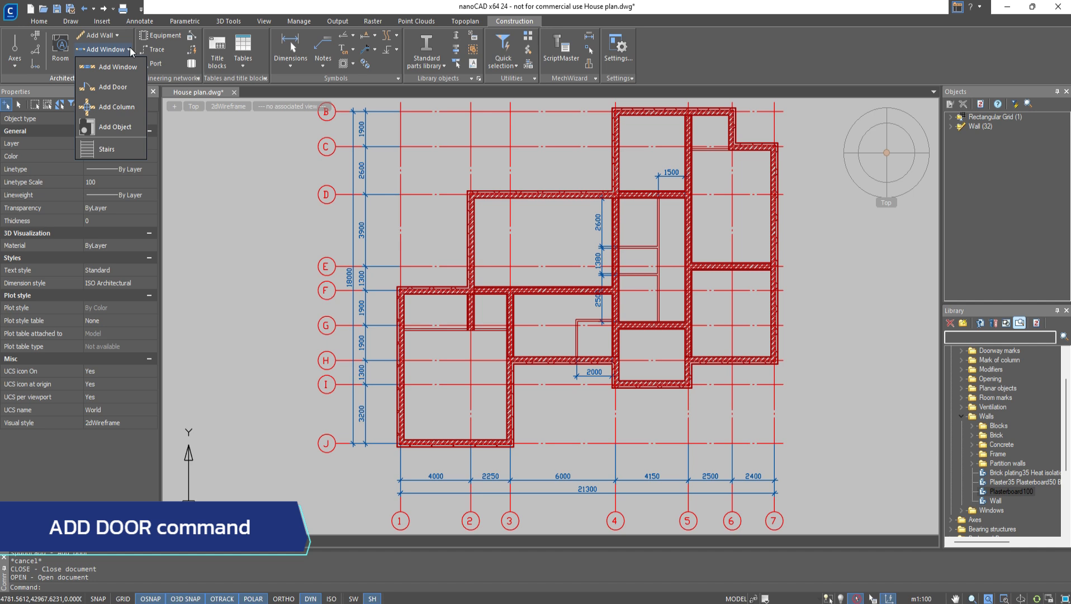
{"action": "left_click", "coordinate": [134, 89]}
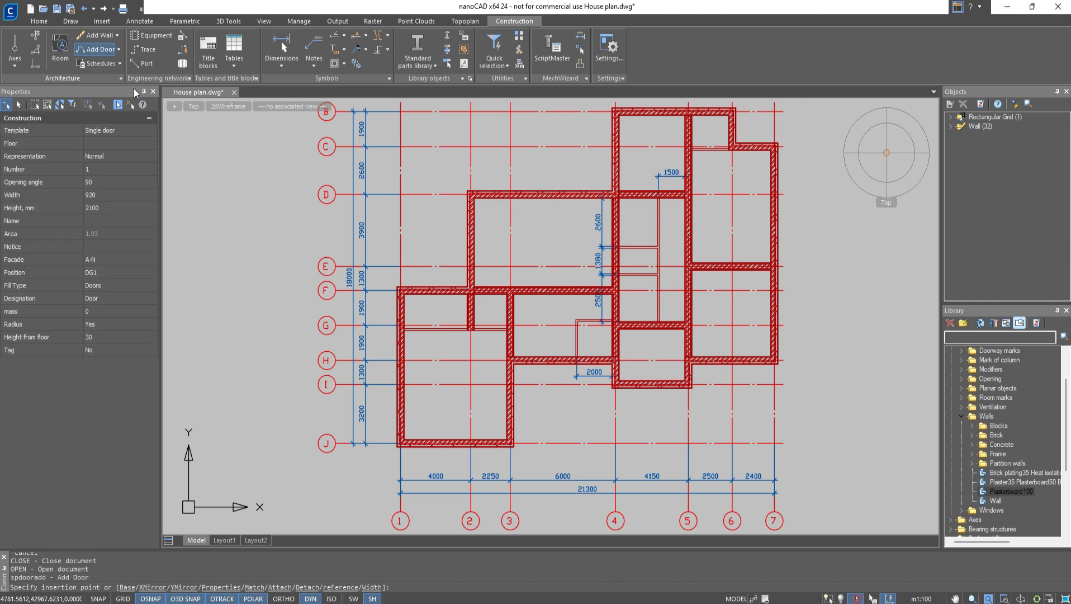
{"action": "left_click", "coordinate": [135, 156]}
{"action": "left_click", "coordinate": [135, 177]}
{"action": "left_click", "coordinate": [132, 191]}
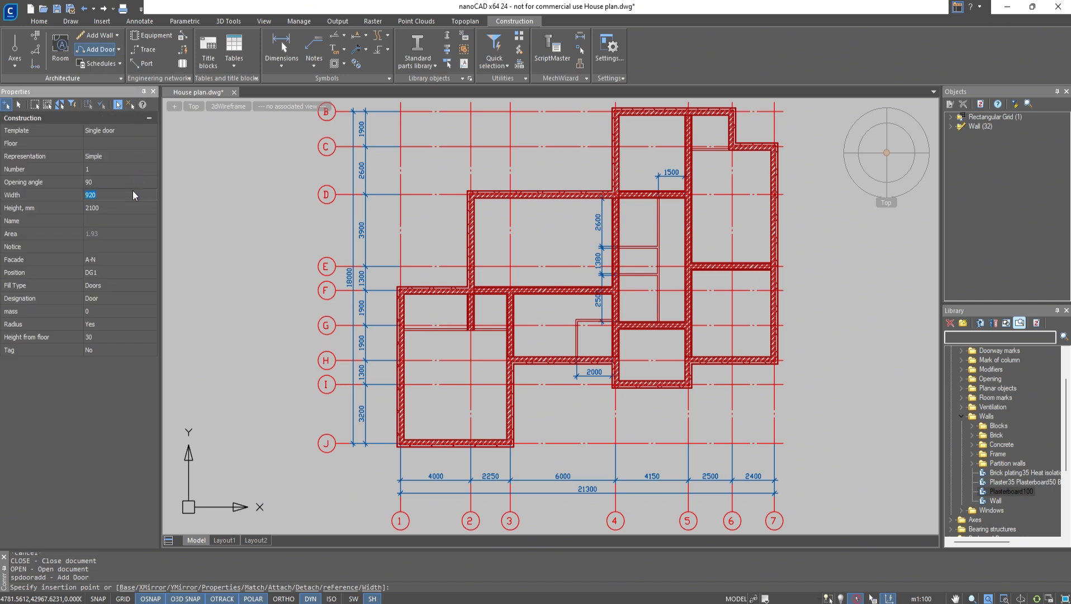
{"action": "type", "text": "900"}
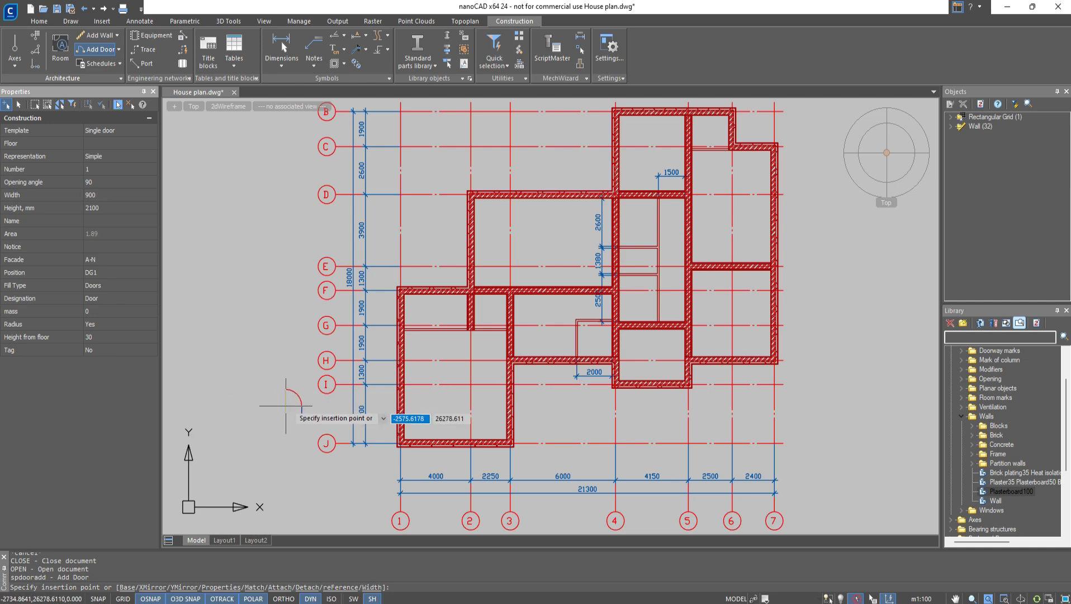
- Place the door, mirrored with XMirror, in the partition between axes 1 and 2, 1000 from its corner with the axis 1 wall
{"action": "scroll", "coordinate": [387, 405], "scroll_direction": "up", "scroll_amount": 4}
{"action": "middle_click_drag", "start_coordinate": [523, 193], "coordinate": [468, 473]}
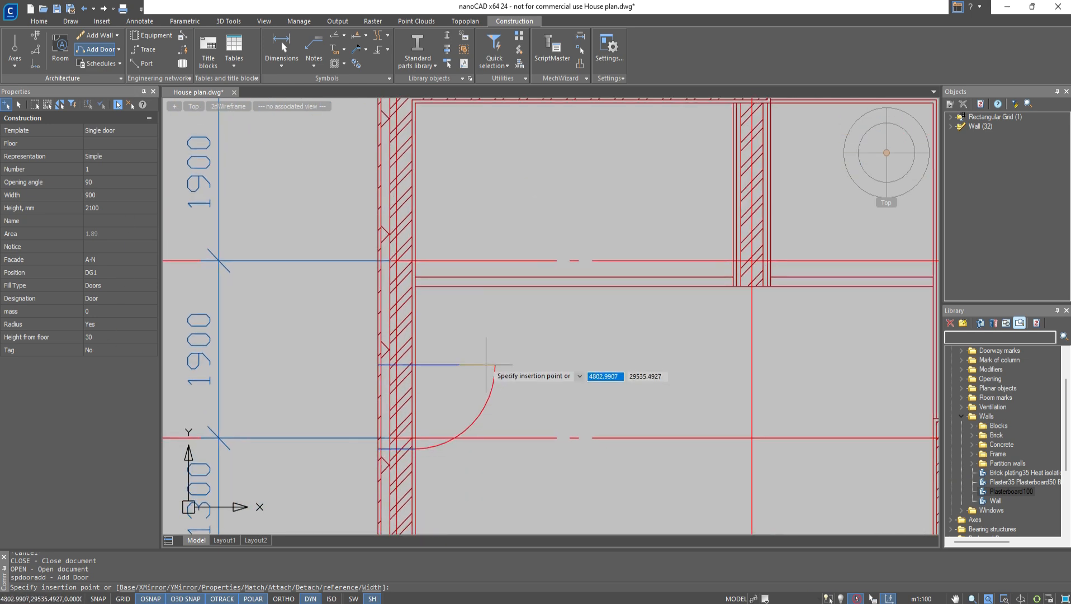
{"action": "right_click", "coordinate": [511, 287]}
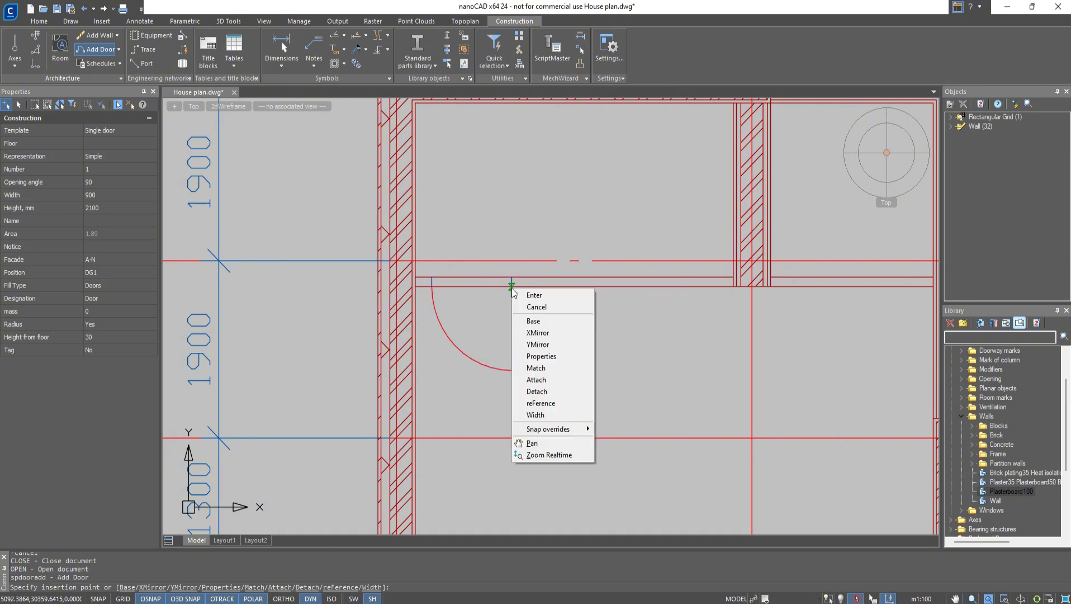
{"action": "left_click", "coordinate": [531, 334]}
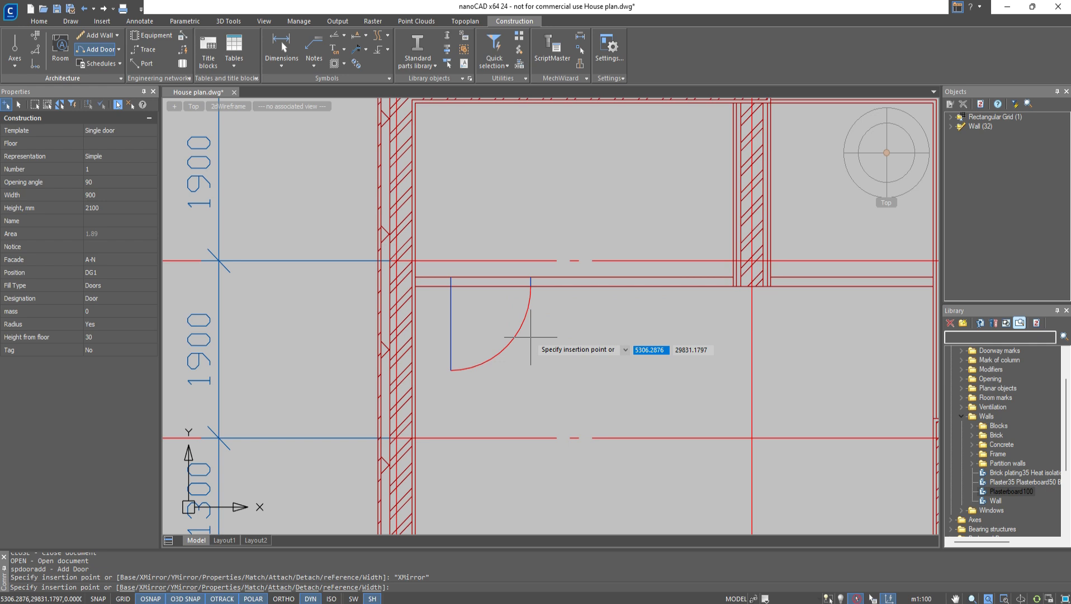
{"action": "right_click", "coordinate": [530, 337]}
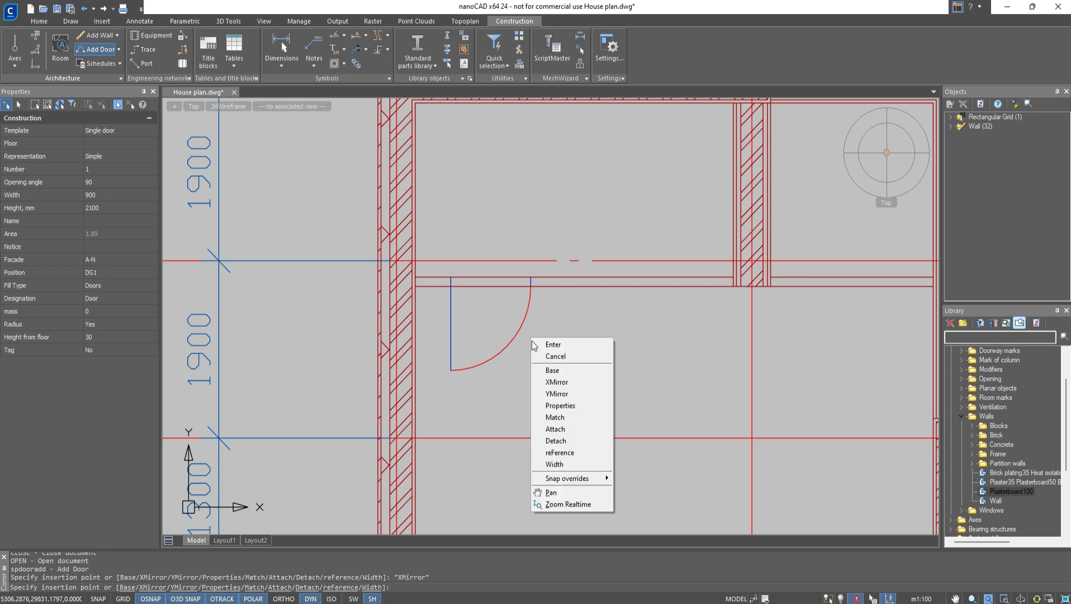
{"action": "left_click", "coordinate": [558, 452]}
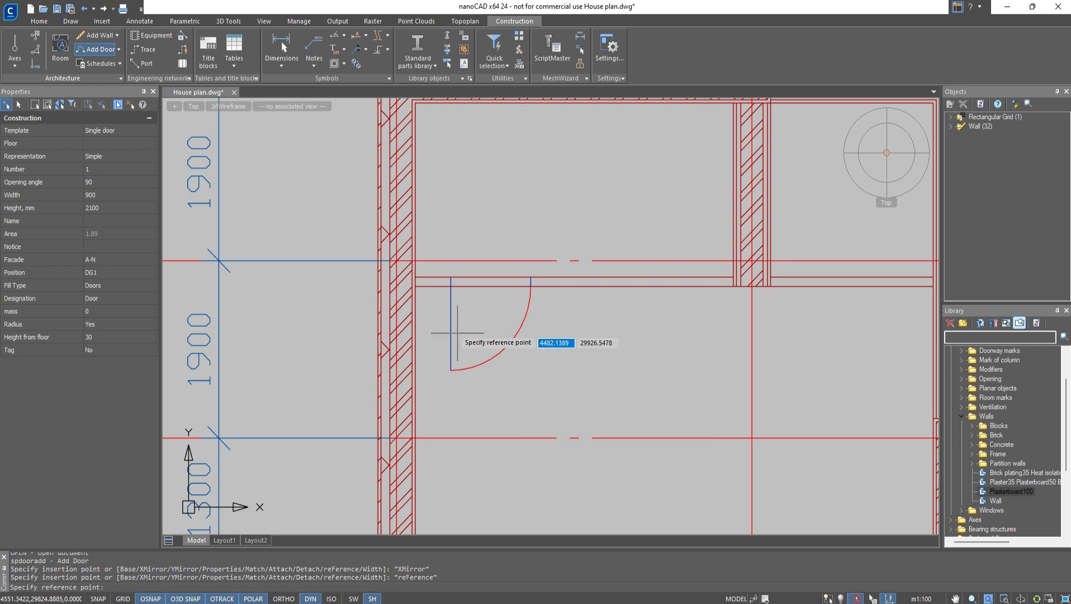
{"action": "left_click", "coordinate": [414, 286]}
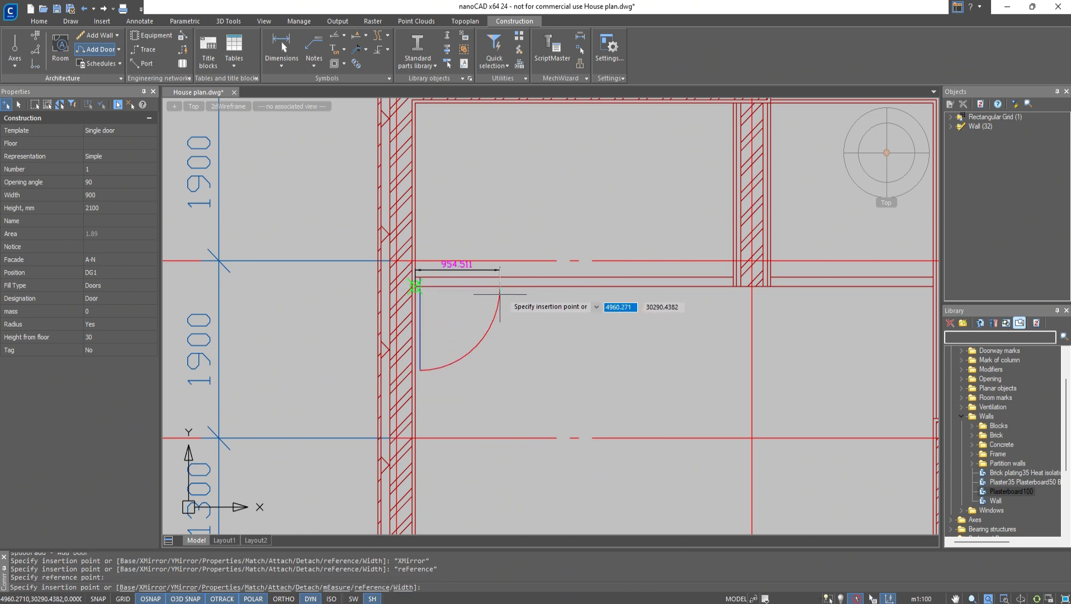
{"action": "type", "text": "1000"}
{"action": "key", "text": "Return"}
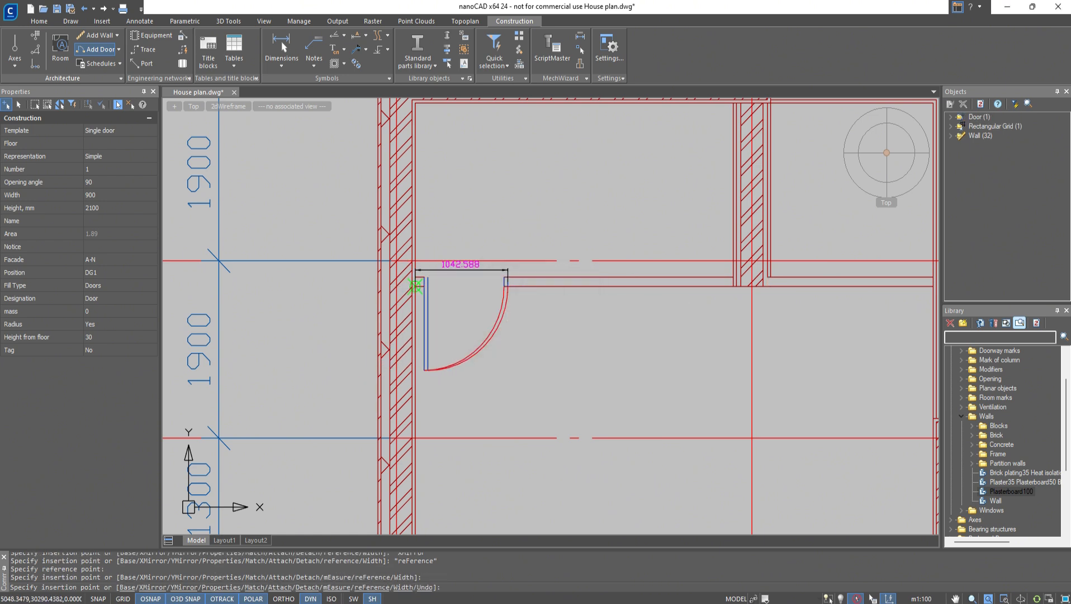
- Place an X-mirrored door in the partition between axes 2 and 3, referenced from the partition's corner with the axis 3 wall
{"action": "right_click", "coordinate": [621, 330]}
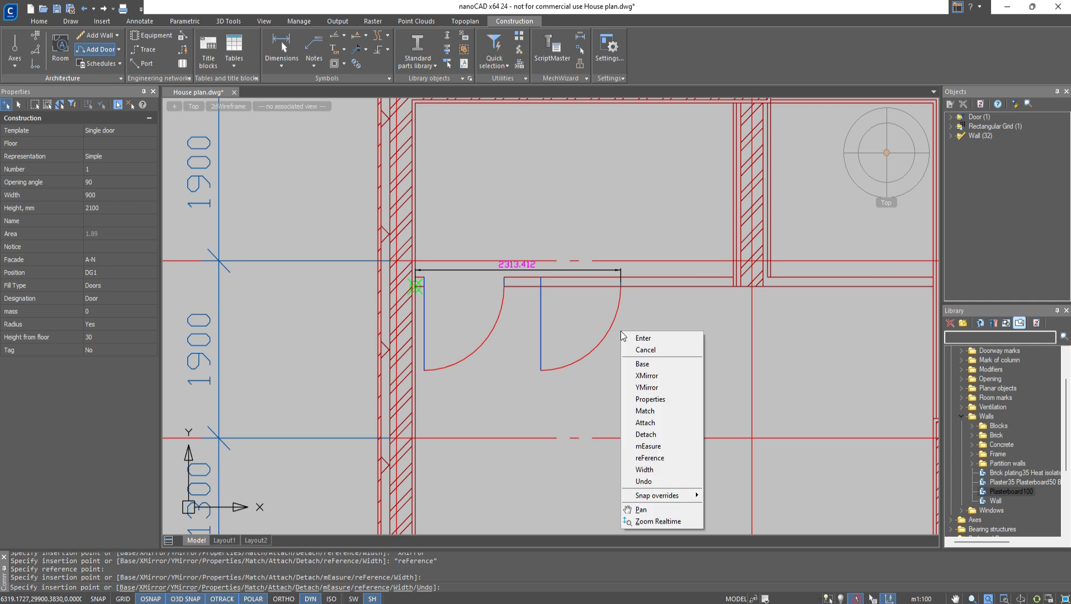
{"action": "left_click", "coordinate": [650, 457]}
{"action": "middle_click_drag", "start_coordinate": [721, 313], "coordinate": [346, 308]}
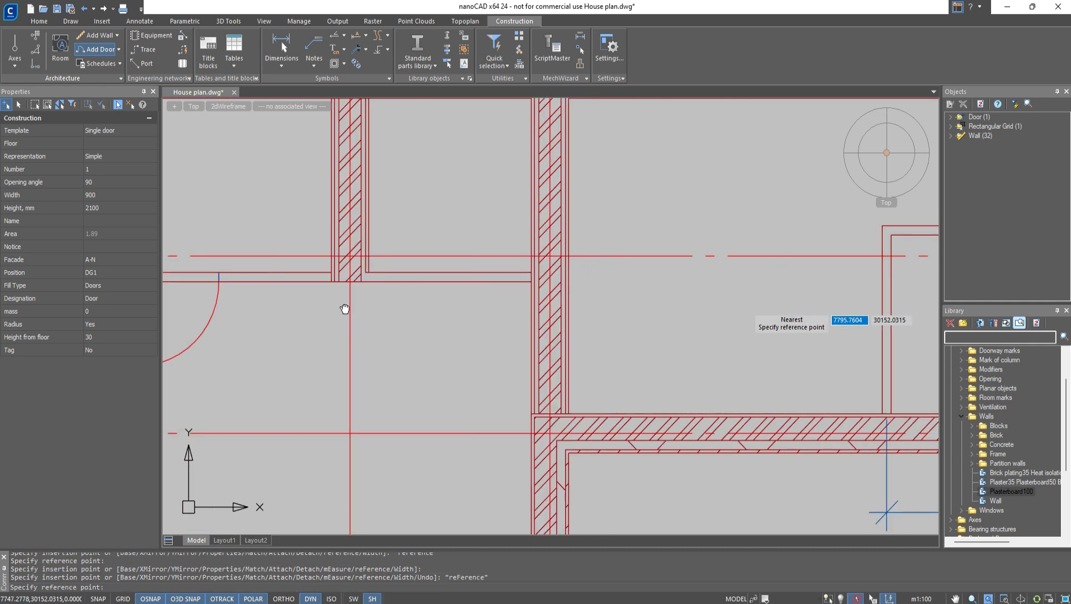
{"action": "left_click", "coordinate": [523, 281]}
{"action": "right_click", "coordinate": [476, 291]}
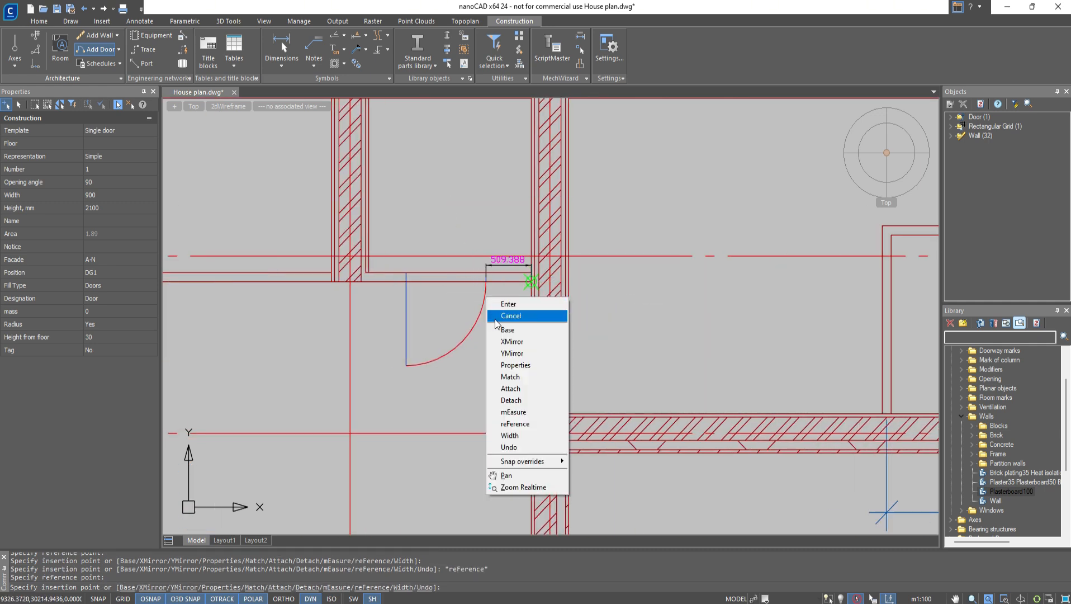
{"action": "left_click", "coordinate": [502, 342]}
{"action": "left_click", "coordinate": [530, 282]}
{"action": "key", "text": "Return"}
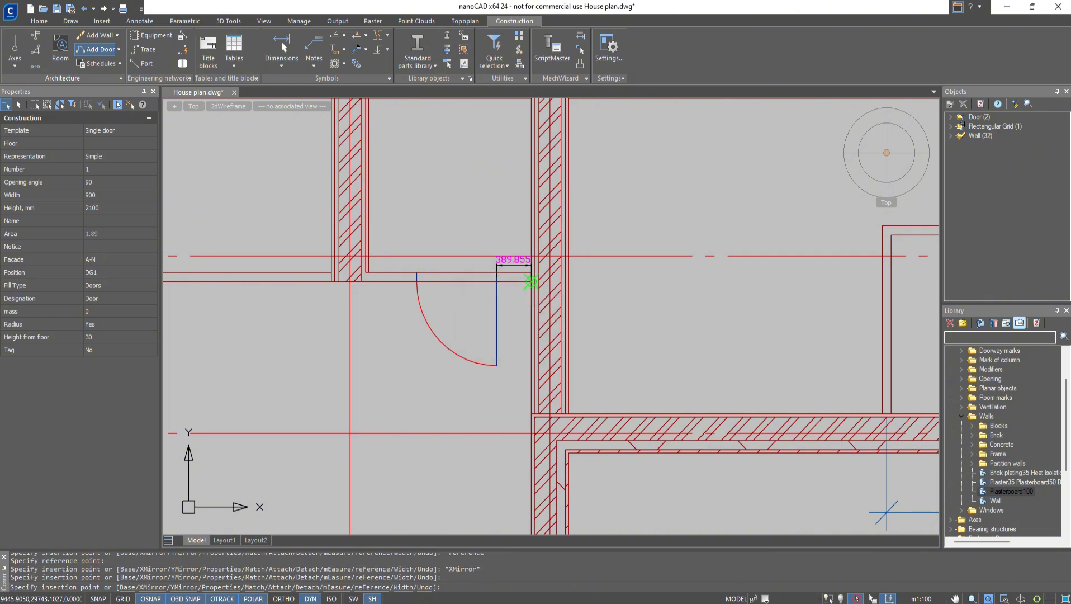
{"action": "key", "text": "Escape"}
- Add a 900-wide single door in the horizontal partition beside axis 4, at a distance of 1425 from the L-shaped partition's inner corner
{"action": "scroll", "coordinate": [630, 320], "scroll_direction": "down", "scroll_amount": 2}
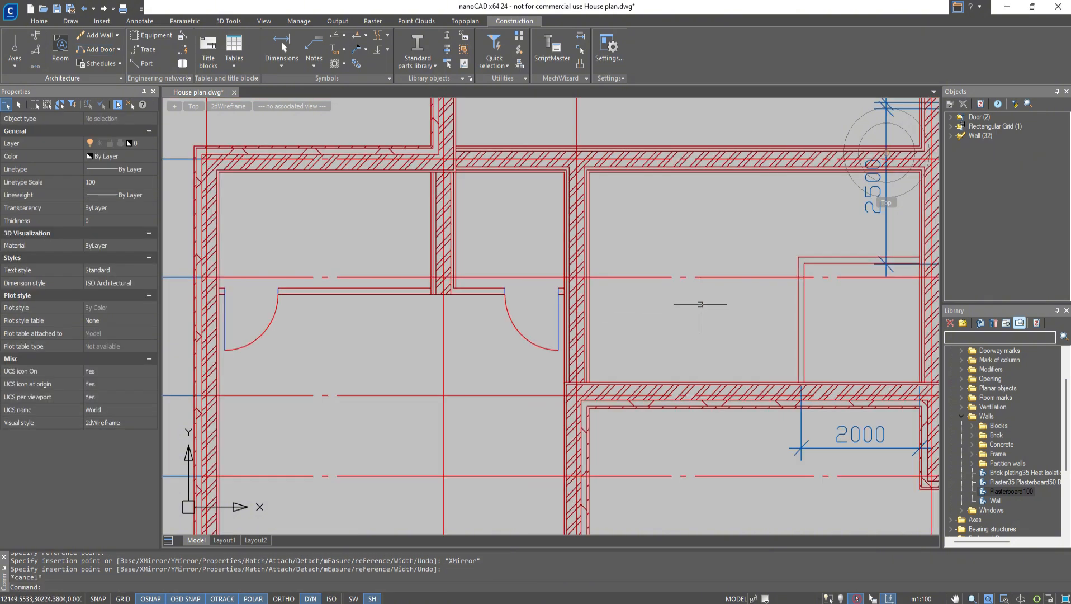
{"action": "mouse_move", "coordinate": [693, 303]}
{"action": "middle_mouse_down"}
{"action": "mouse_move", "coordinate": [375, 352]}
{"action": "mouse_move", "coordinate": [368, 342]}
{"action": "middle_mouse_up"}
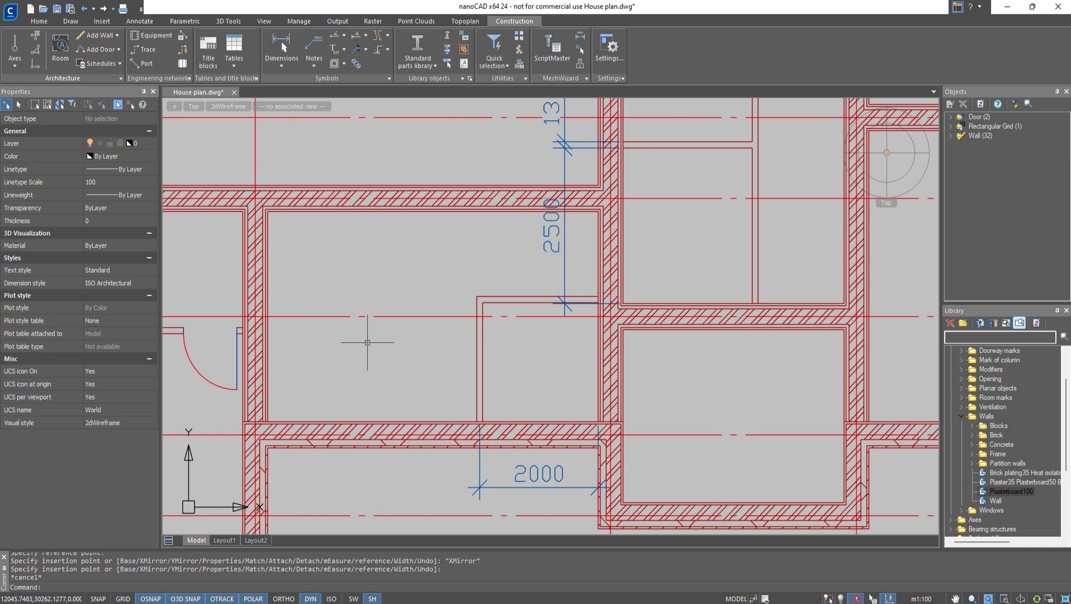
{"action": "left_click", "coordinate": [97, 49]}
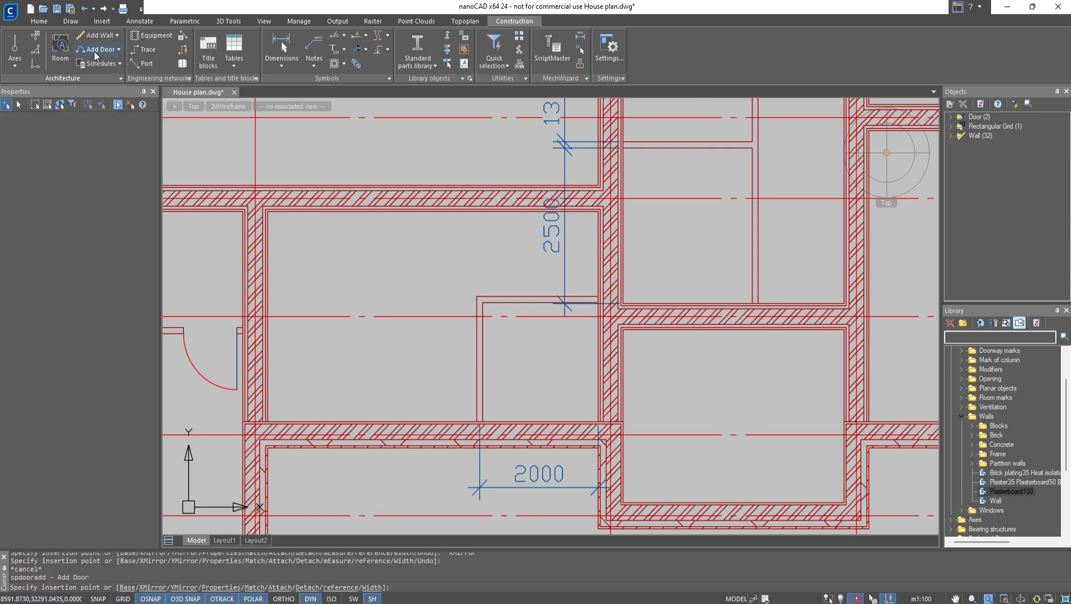
{"action": "scroll", "coordinate": [540, 302], "scroll_direction": "up", "scroll_amount": 3}
{"action": "right_click", "coordinate": [540, 301]}
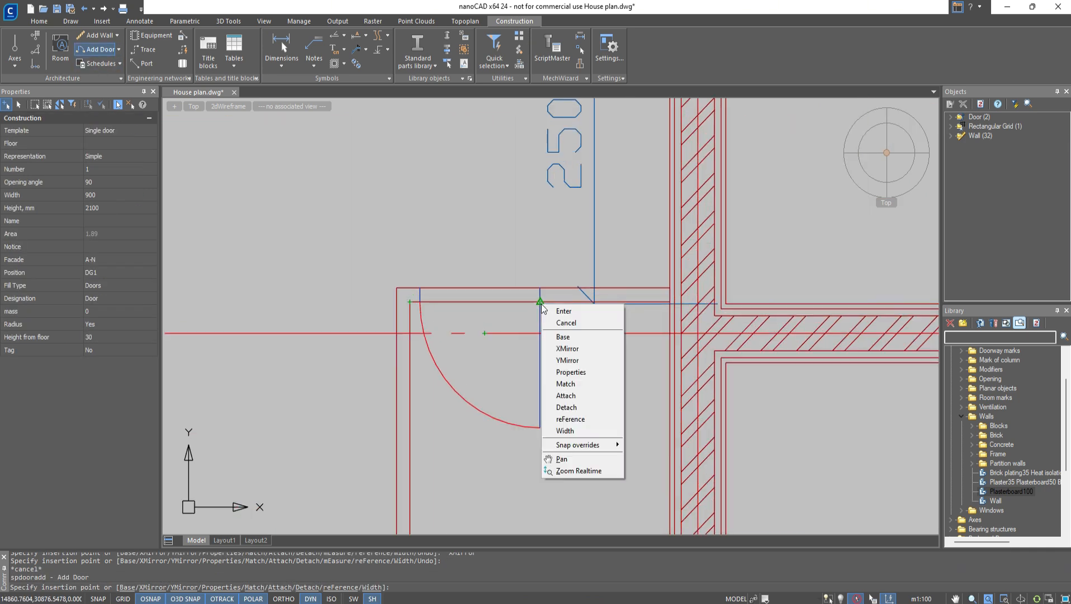
{"action": "left_click", "coordinate": [562, 418]}
{"action": "left_click", "coordinate": [409, 302]}
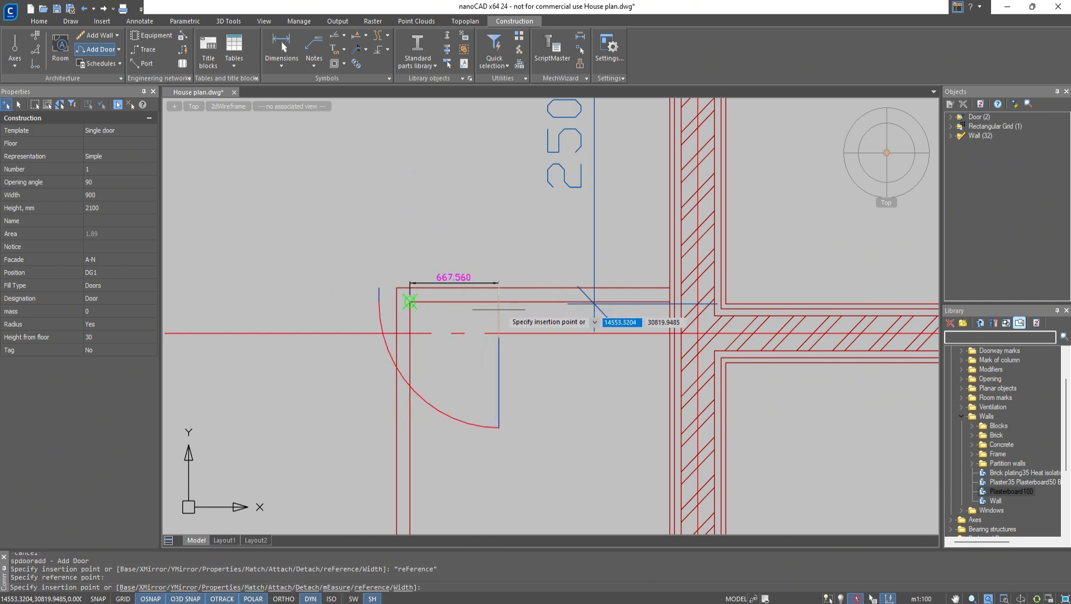
{"action": "type", "text": "1425"}
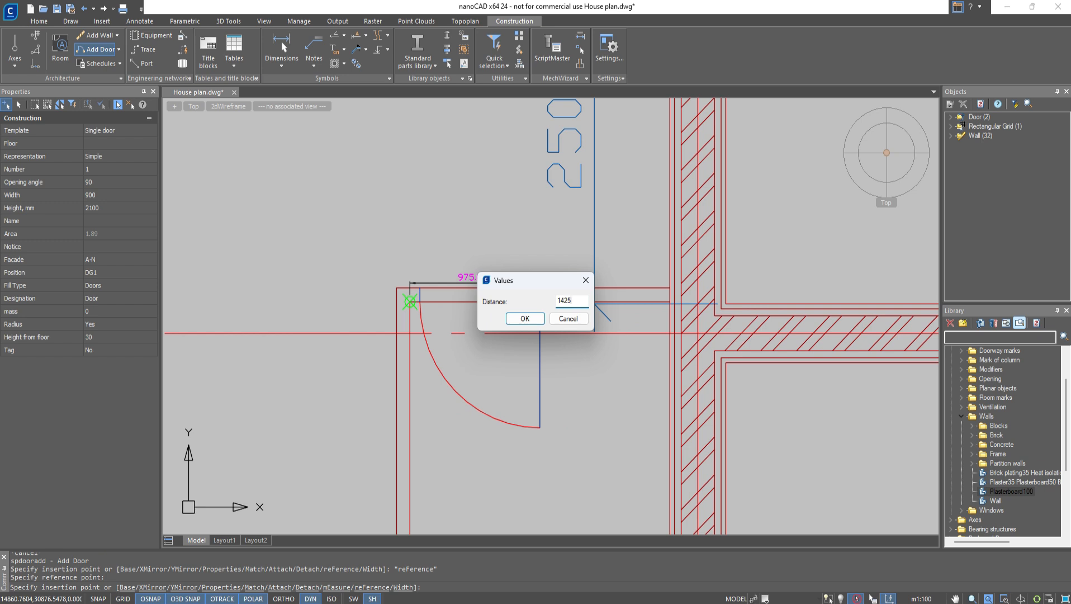
{"action": "left_click", "coordinate": [525, 318]}
{"action": "key", "text": "Escape"}
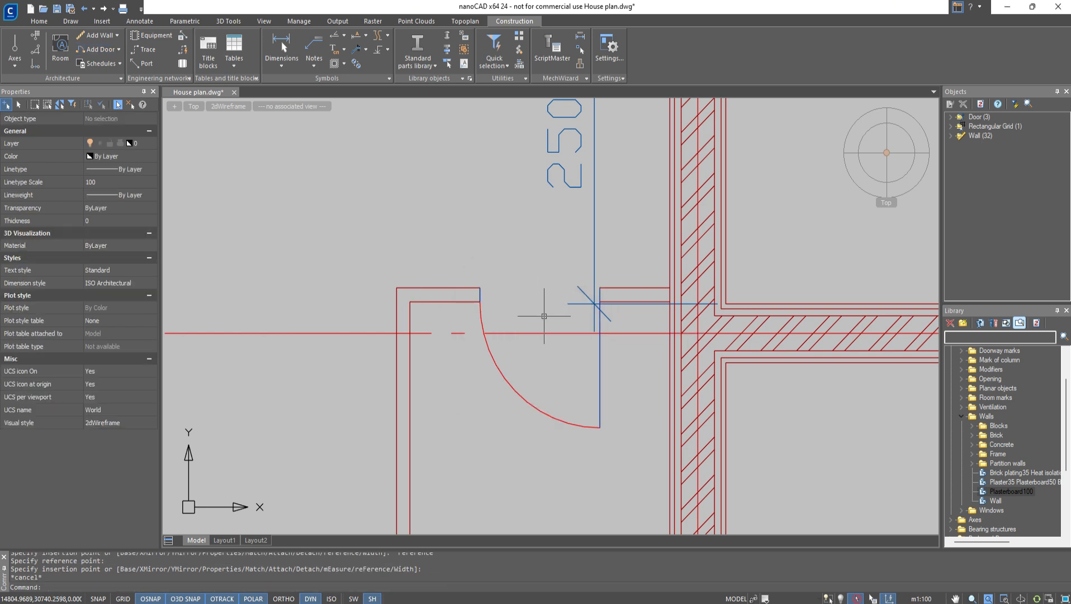
- Add a single door in the axis G wall between axes 4 and 5, 100 from the lower room's corner at axis 5
{"action": "scroll", "coordinate": [597, 301], "scroll_direction": "down", "scroll_amount": 2}
{"action": "middle_click_drag", "start_coordinate": [598, 300], "coordinate": [374, 346]}
{"action": "left_click", "coordinate": [97, 51]}
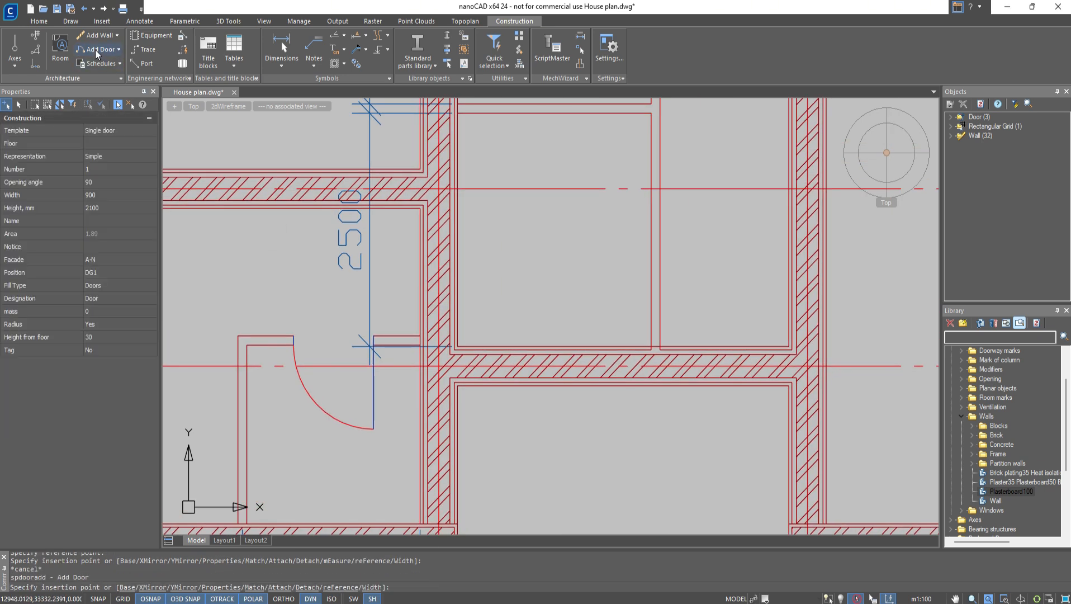
{"action": "right_click", "coordinate": [775, 390]}
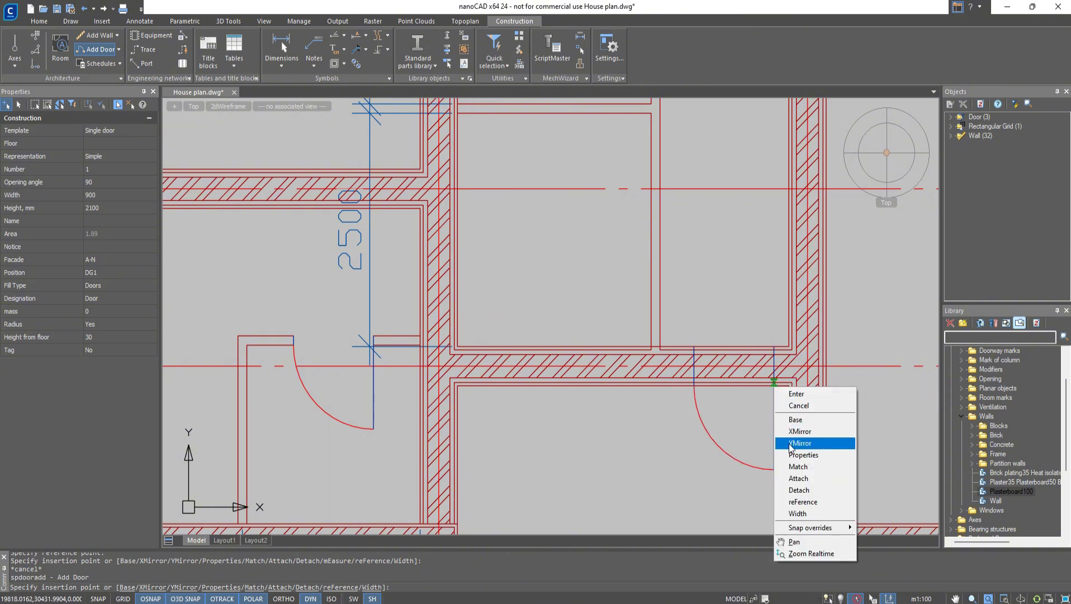
{"action": "left_click", "coordinate": [791, 490]}
{"action": "scroll", "coordinate": [782, 371], "scroll_direction": "up", "scroll_amount": 4}
{"action": "left_click", "coordinate": [782, 371]}
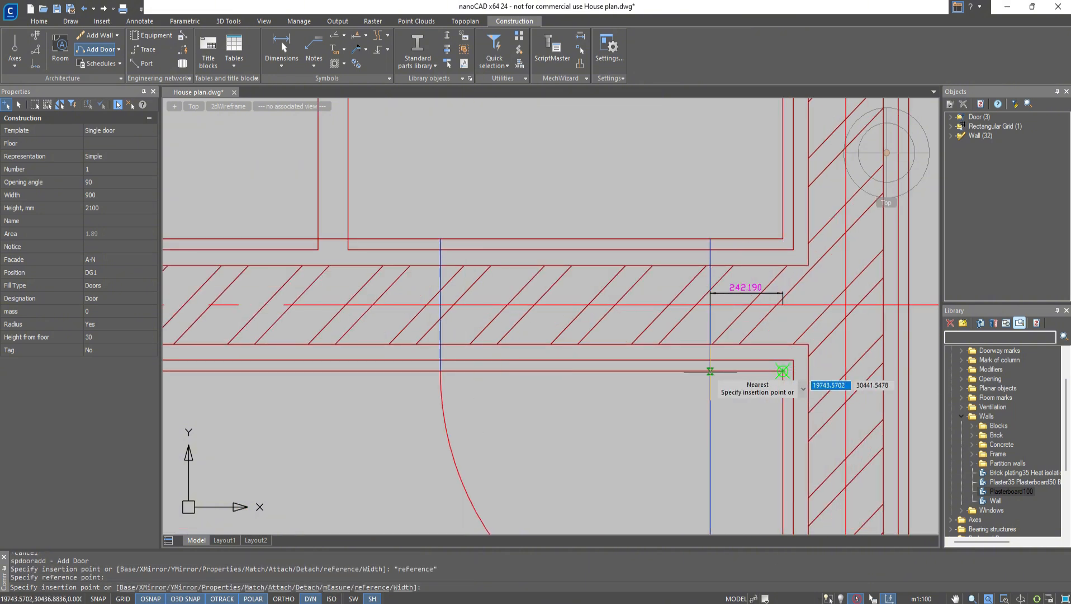
{"action": "type", "text": "100"}
{"action": "left_click", "coordinate": [525, 319]}
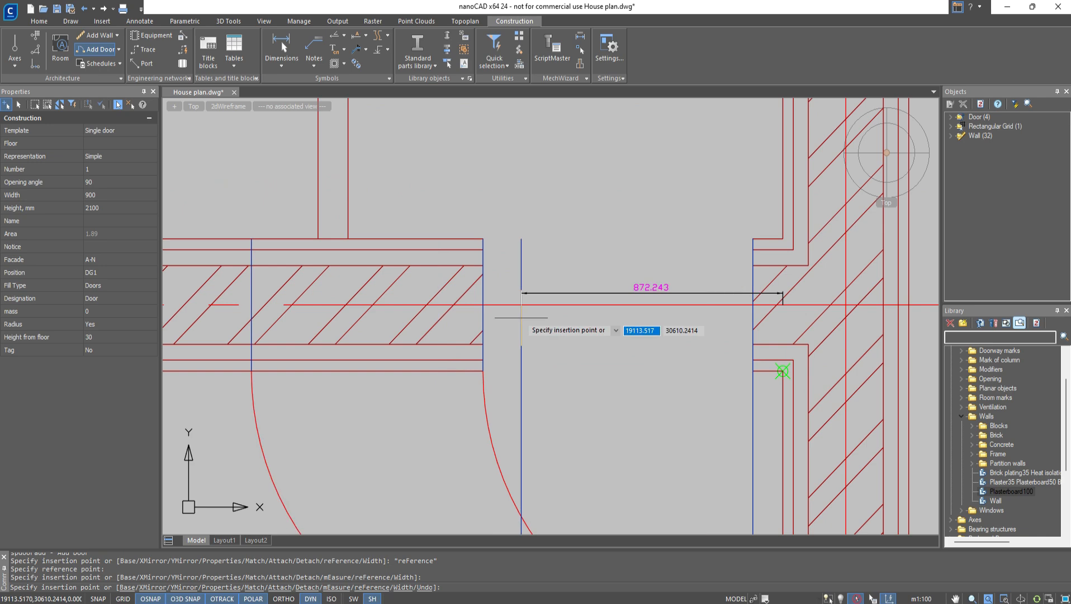
- Add a door in the axis 5 wall, 600 below its inner corner with the axis E wall, opening toward axis 7
{"action": "scroll", "coordinate": [509, 305], "scroll_direction": "down", "scroll_amount": 3}
{"action": "right_click", "coordinate": [398, 466]}
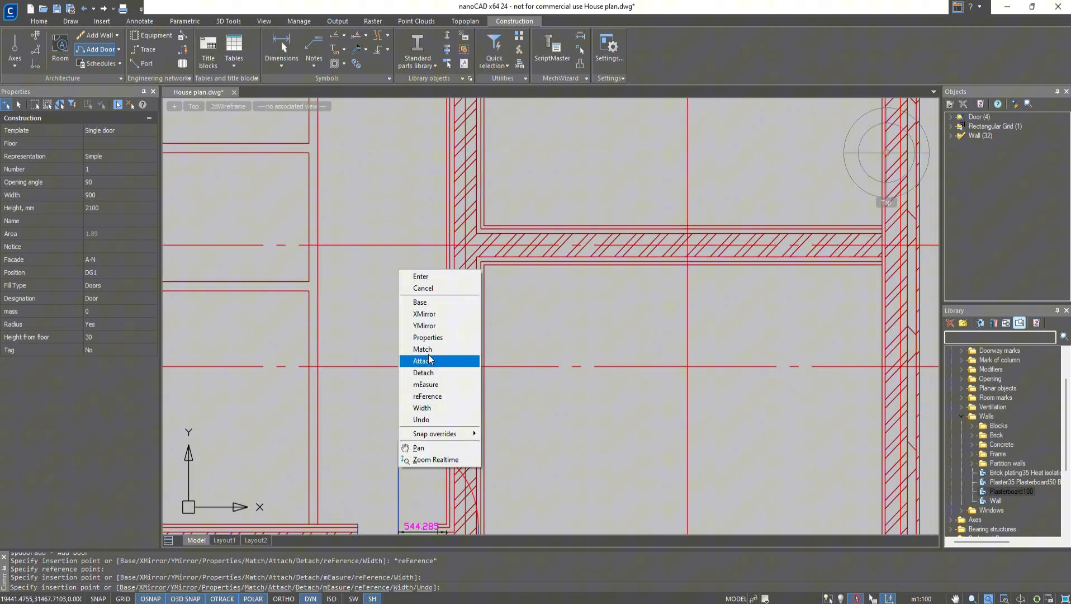
{"action": "left_click", "coordinate": [430, 397]}
{"action": "left_click", "coordinate": [484, 265]}
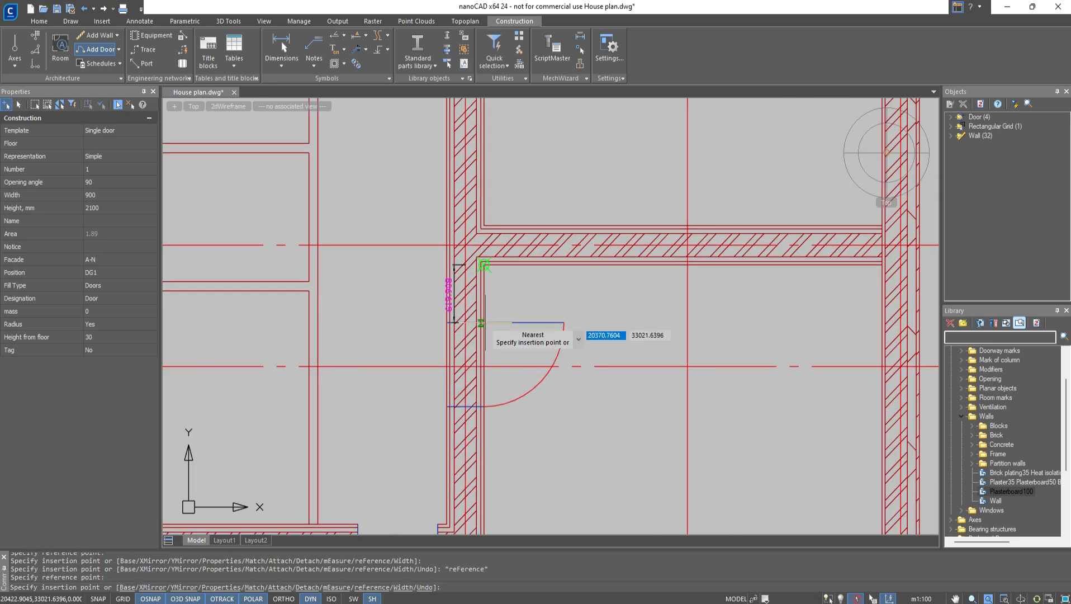
{"action": "type", "text": "600"}
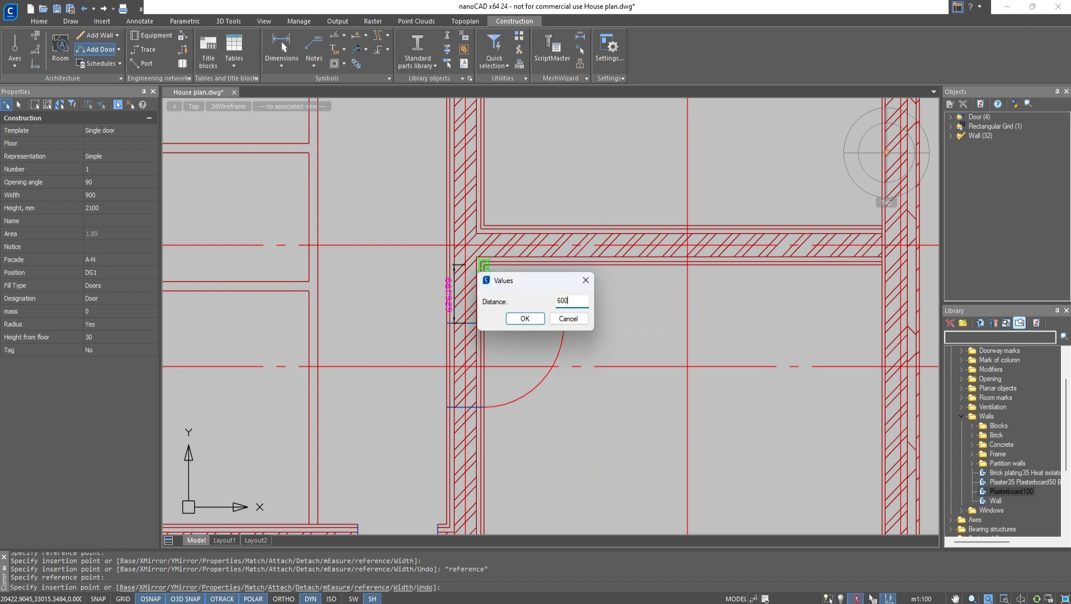
{"action": "left_click", "coordinate": [523, 318]}
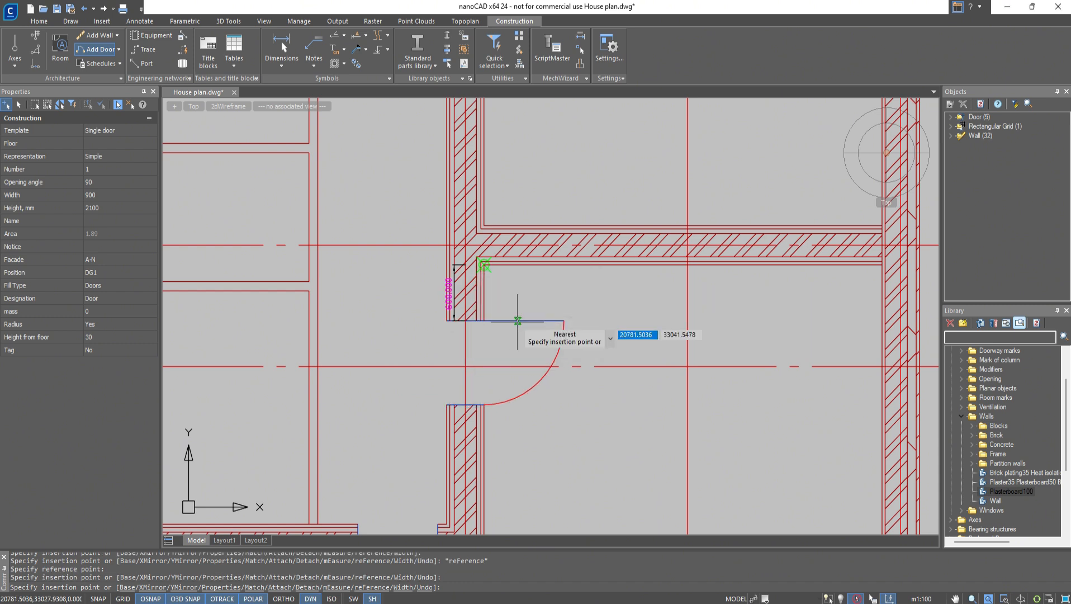
- Add an X-mirrored door in the vertical partition between axes 4 and 5, 1700 below its corner with the lower horizontal partition
{"action": "right_click", "coordinate": [373, 343]}
{"action": "left_click", "coordinate": [402, 471]}
{"action": "left_click", "coordinate": [308, 290]}
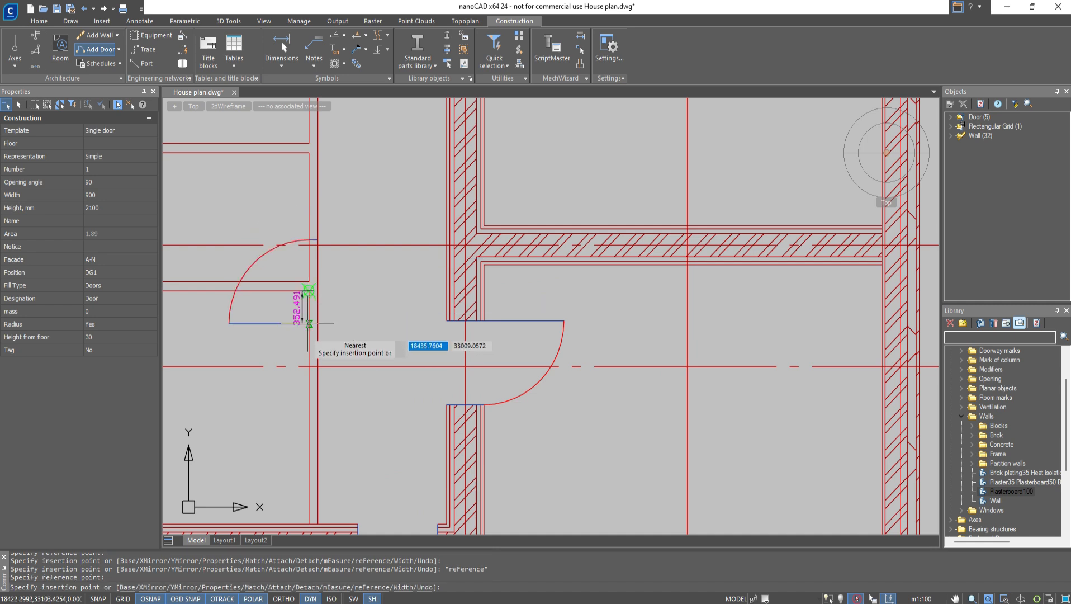
{"action": "right_click", "coordinate": [309, 408]}
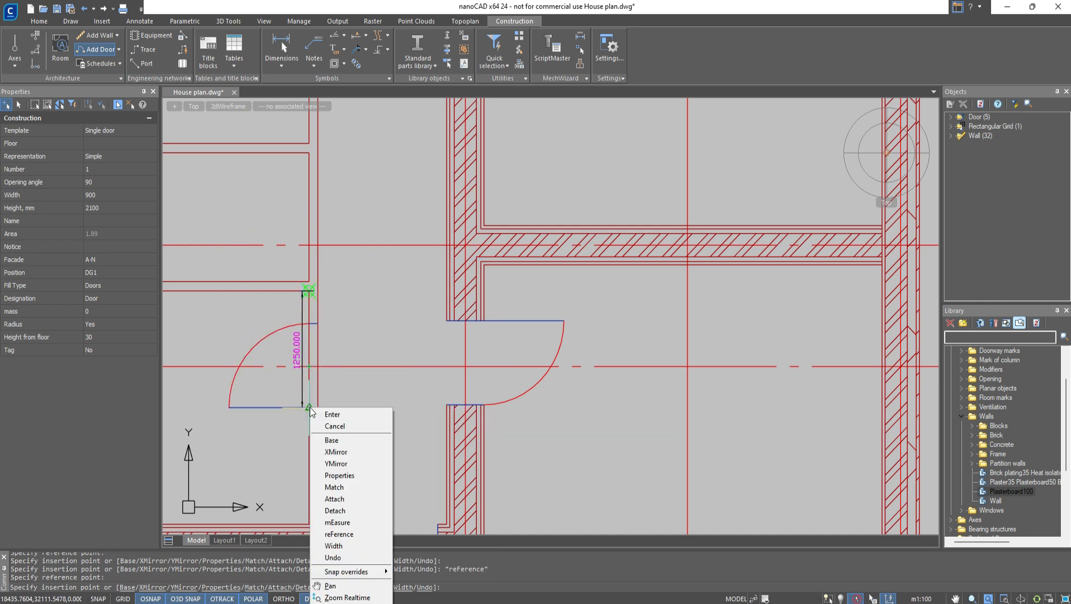
{"action": "left_click", "coordinate": [336, 451]}
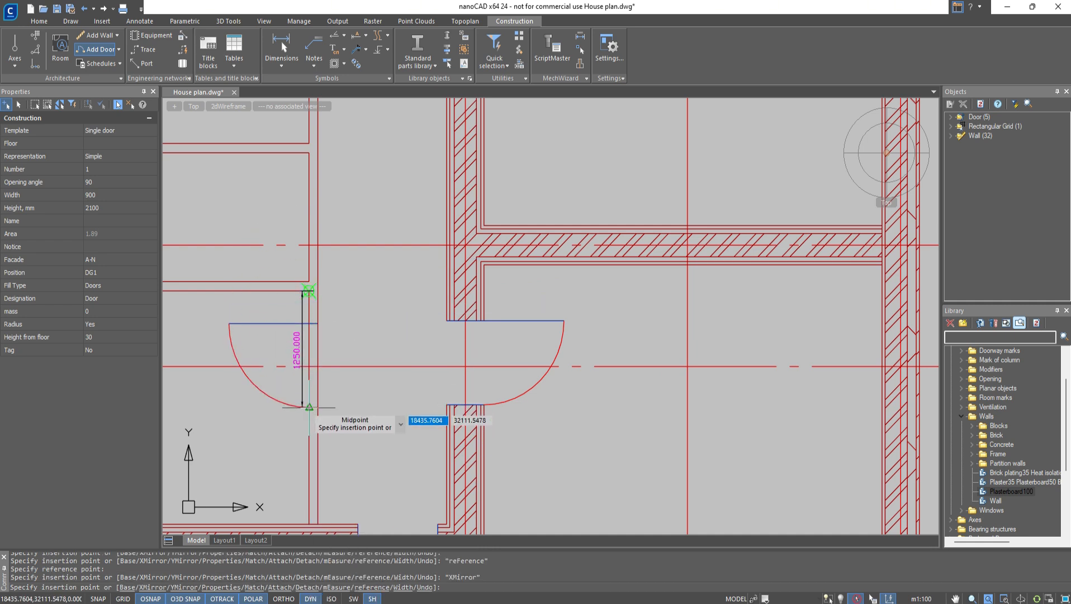
{"action": "type", "text": "1700"}
{"action": "left_click", "coordinate": [524, 318]}
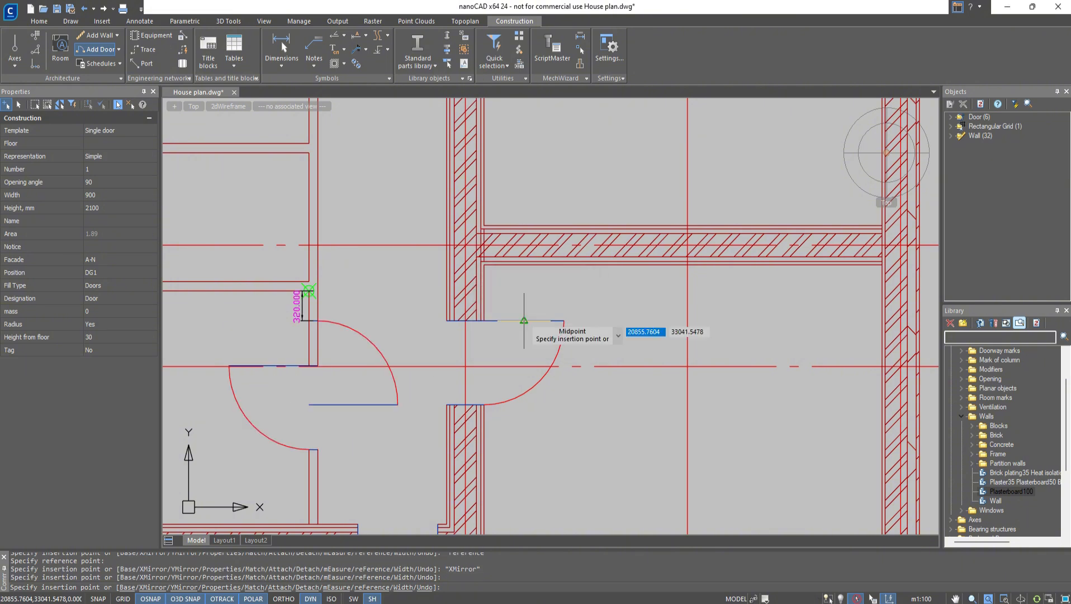
- Add a door in the axis 5 wall, 1200 above its inner corner with the axis E wall, opening toward axis 4
{"action": "middle_click_drag", "start_coordinate": [550, 136], "coordinate": [549, 326]}
{"action": "right_click", "coordinate": [546, 340]}
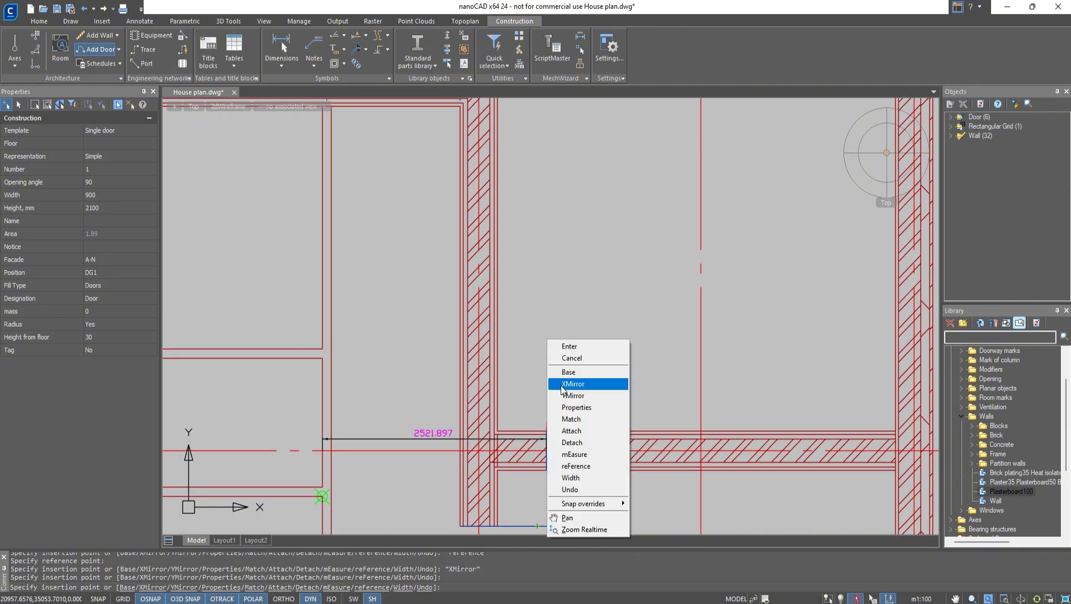
{"action": "left_click", "coordinate": [576, 466]}
{"action": "left_click", "coordinate": [497, 431]}
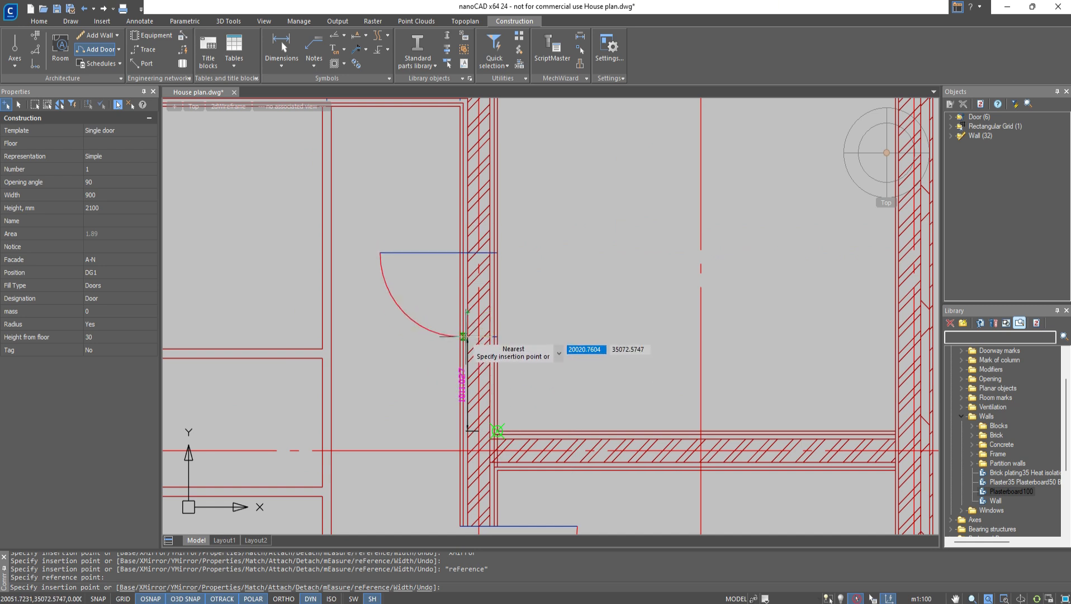
{"action": "left_click", "coordinate": [464, 336]}
{"action": "type", "text": "1200"}
{"action": "left_click", "coordinate": [523, 319]}
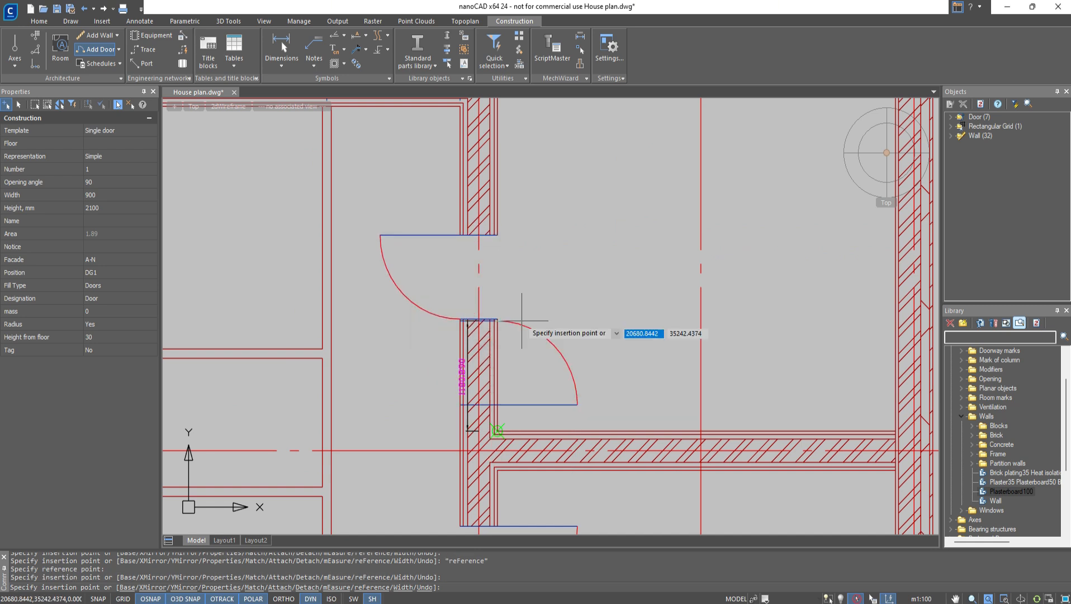
- Add a single door in the axis D wall, mirrored in X and Y, 200 from its lower inner corner with the axis 5 wall
{"action": "middle_click_drag", "start_coordinate": [436, 158], "coordinate": [535, 386]}
{"action": "scroll", "coordinate": [533, 384], "scroll_direction": "down", "scroll_amount": 2}
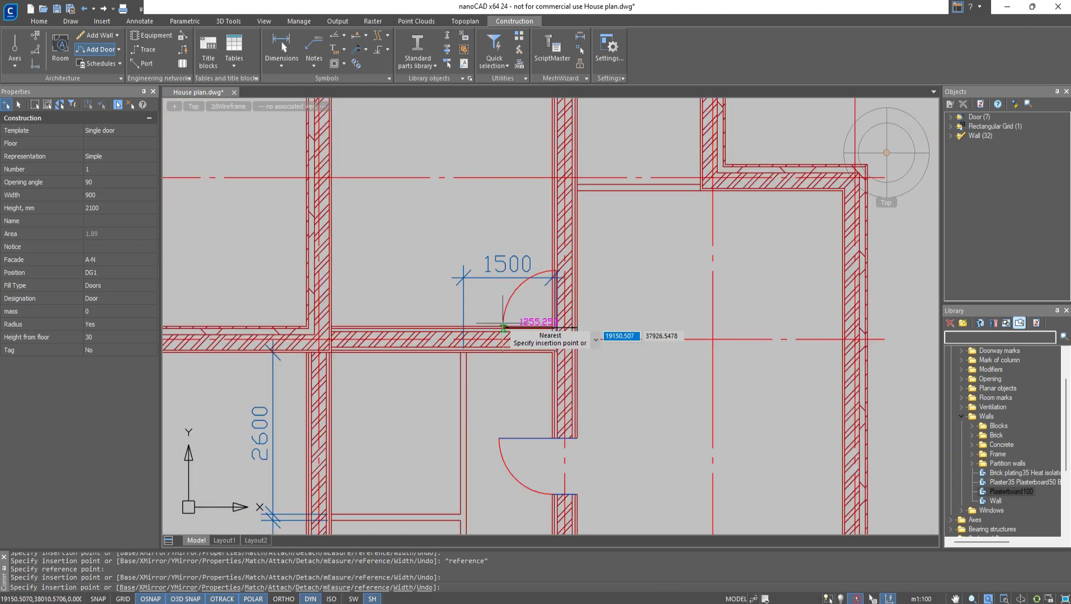
{"action": "scroll", "coordinate": [498, 332], "scroll_direction": "up", "scroll_amount": 2}
{"action": "right_click", "coordinate": [491, 337]}
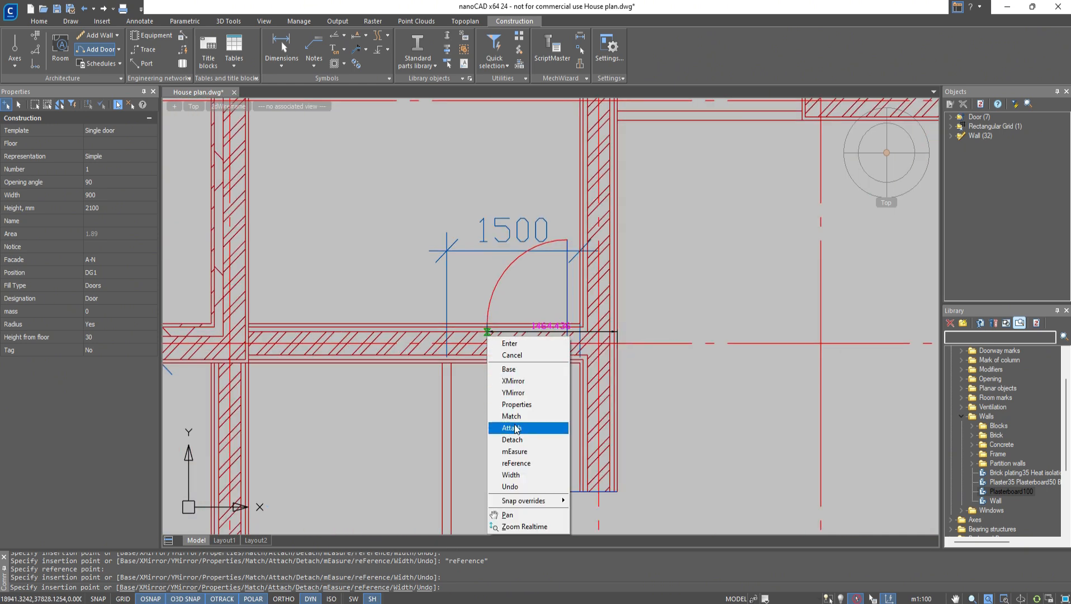
{"action": "left_click", "coordinate": [511, 463]}
{"action": "scroll", "coordinate": [588, 356], "scroll_direction": "up", "scroll_amount": 2}
{"action": "left_click", "coordinate": [609, 350]}
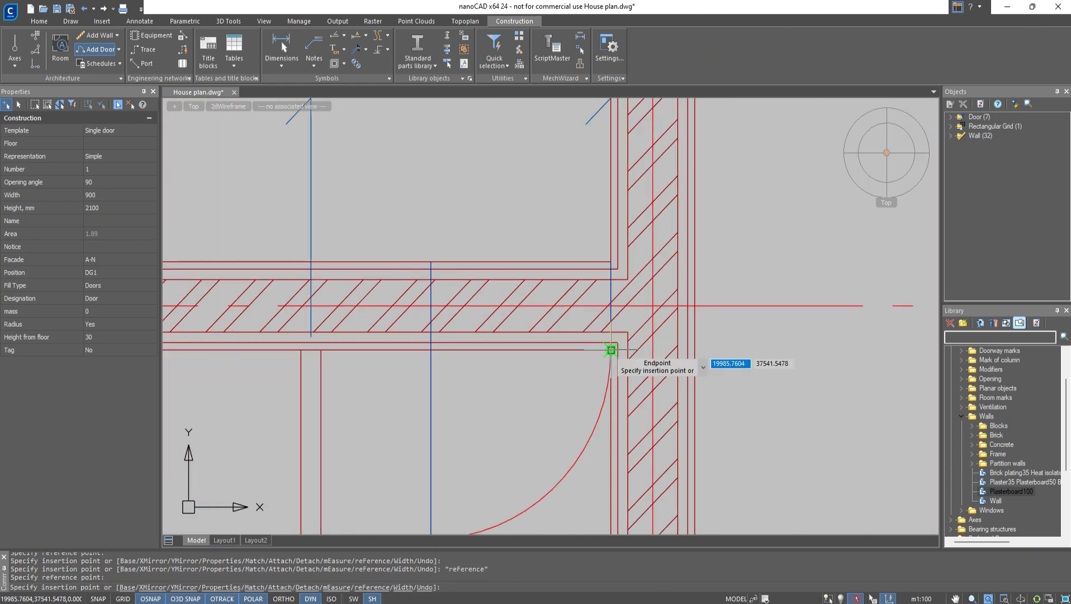
{"action": "right_click", "coordinate": [565, 352]}
{"action": "left_click", "coordinate": [592, 409]}
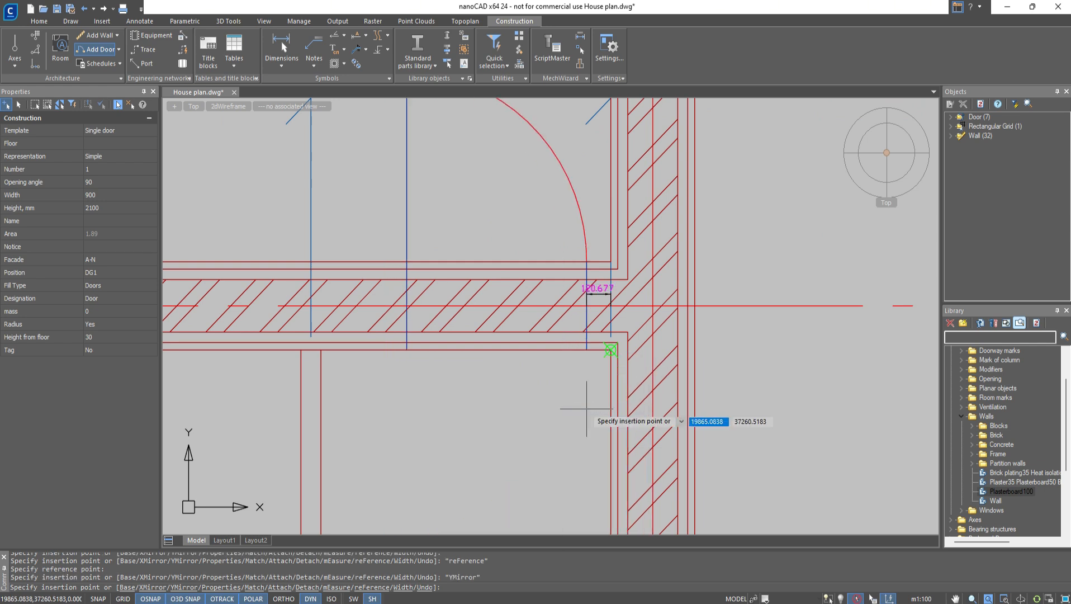
{"action": "right_click", "coordinate": [585, 434]}
{"action": "left_click", "coordinate": [601, 284]}
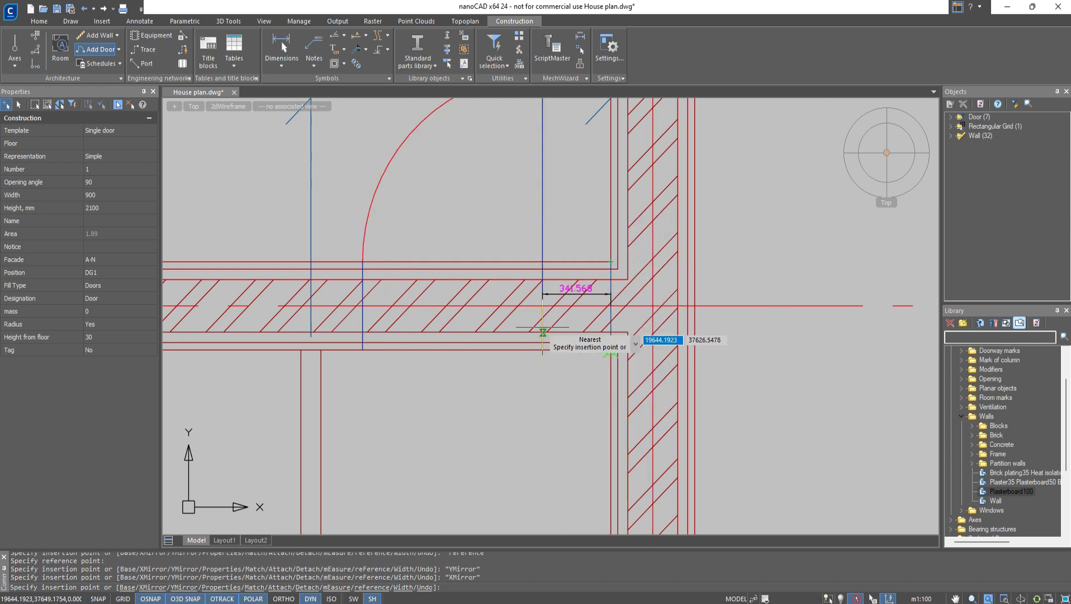
{"action": "type", "text": "200"}
{"action": "left_click", "coordinate": [524, 319]}
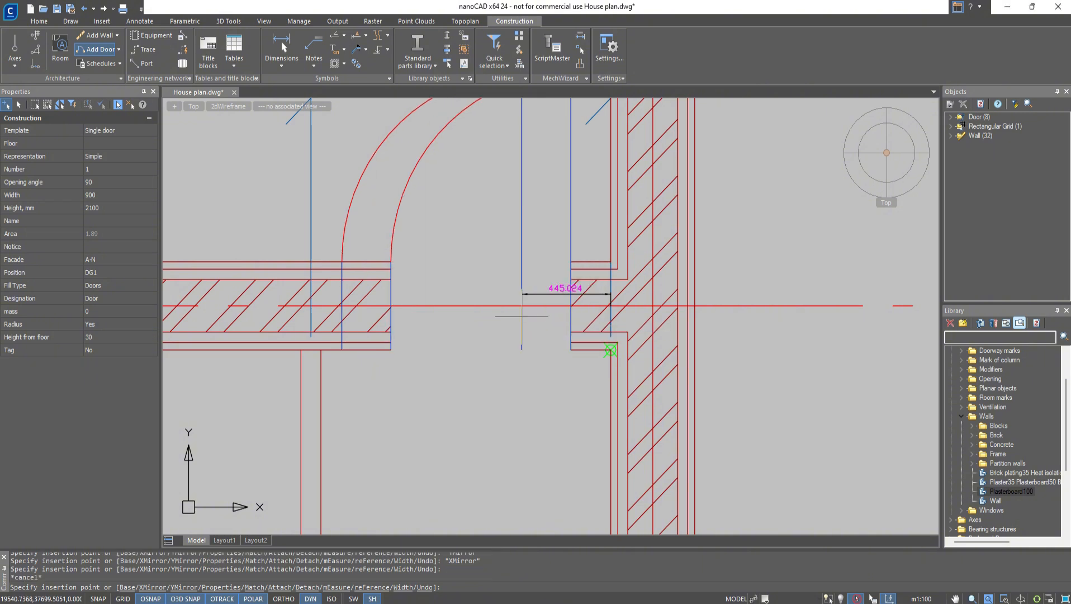
{"action": "key", "text": "Escape"}
- Mirror the axis 5 wall door above axis E in both directions so it opens toward axis 7 from its lower jamb
{"action": "scroll", "coordinate": [521, 316], "scroll_direction": "down", "scroll_amount": 2}
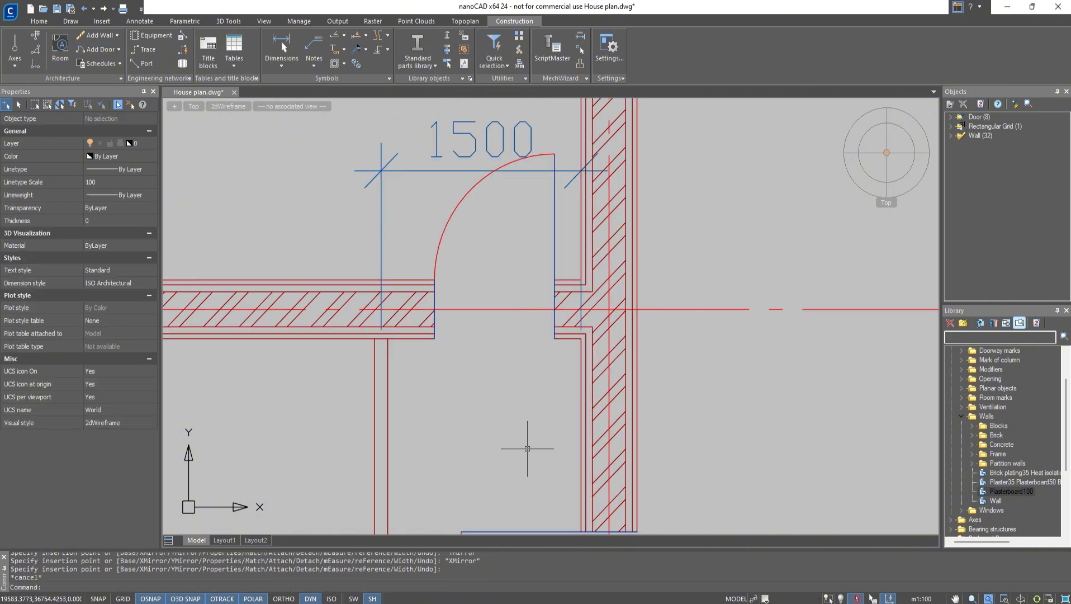
{"action": "middle_click_drag", "start_coordinate": [527, 448], "coordinate": [506, 219]}
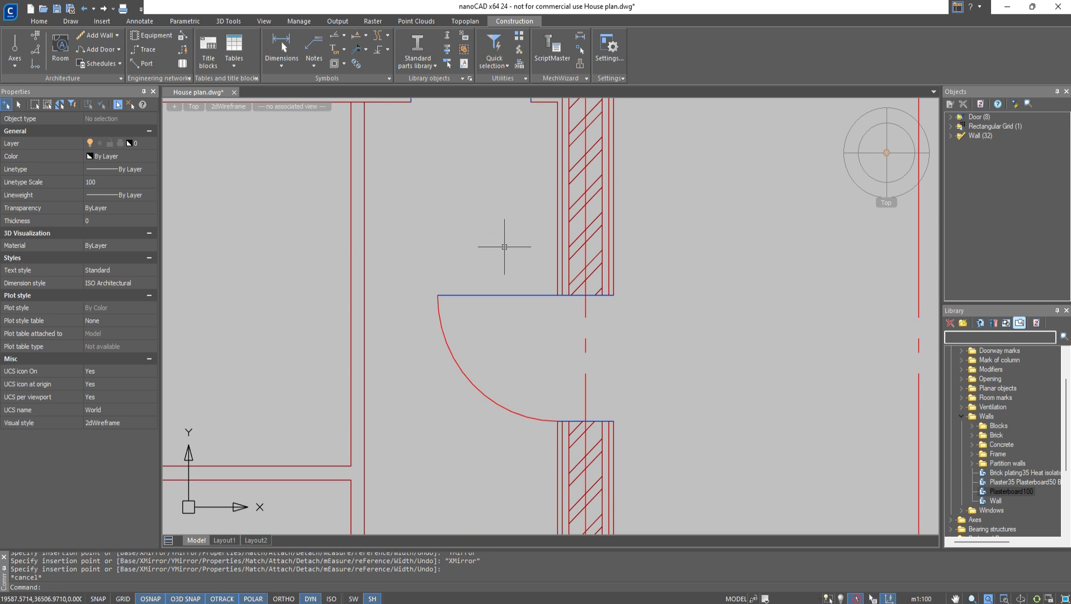
{"action": "left_click", "coordinate": [515, 311]}
{"action": "left_click", "coordinate": [470, 262]}
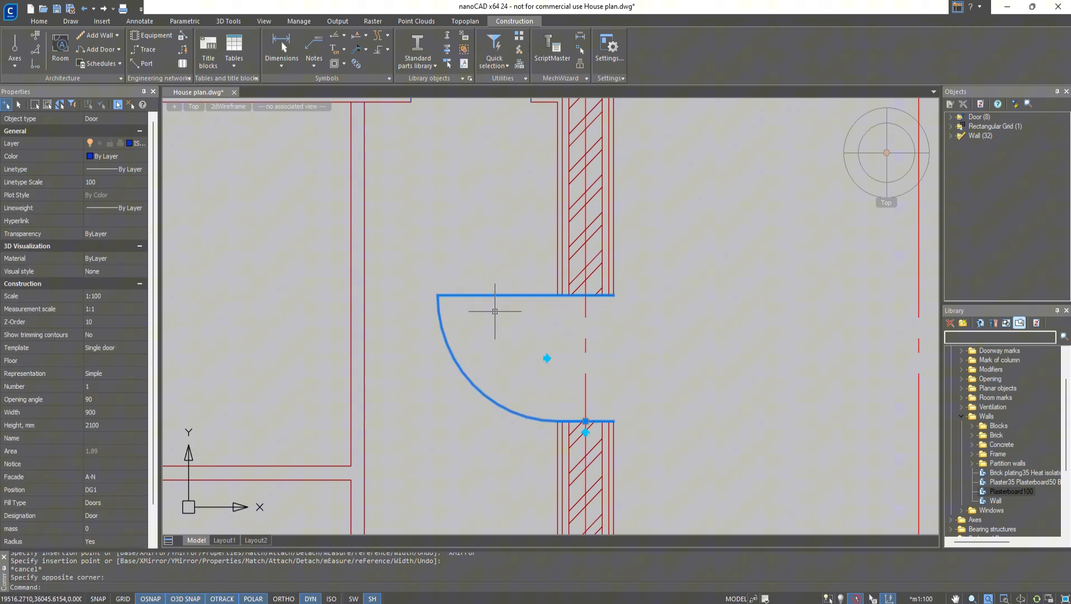
{"action": "left_click", "coordinate": [546, 357]}
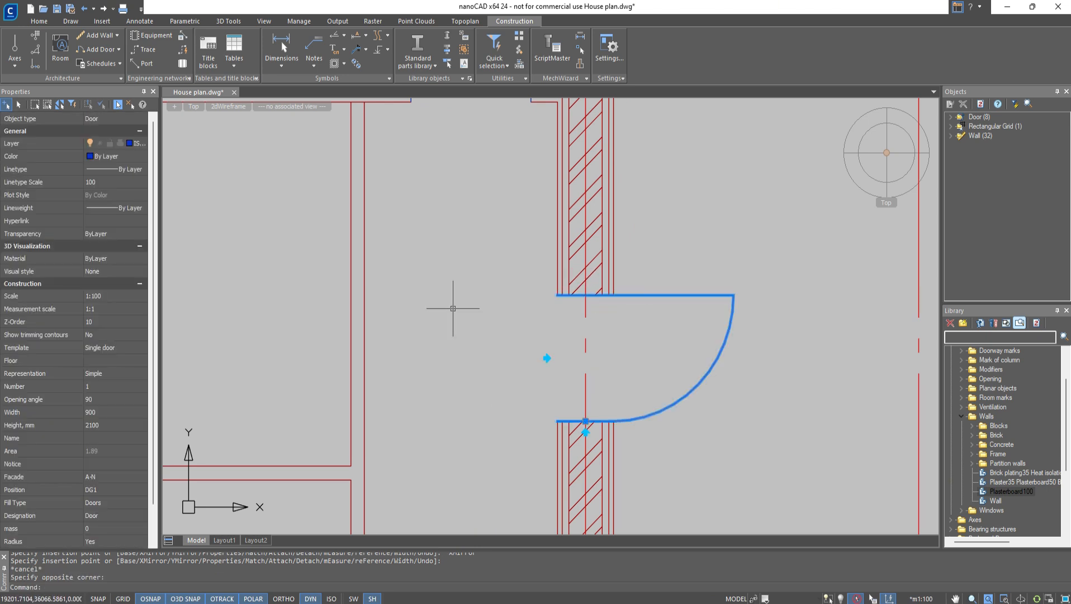
{"action": "left_click", "coordinate": [585, 431]}
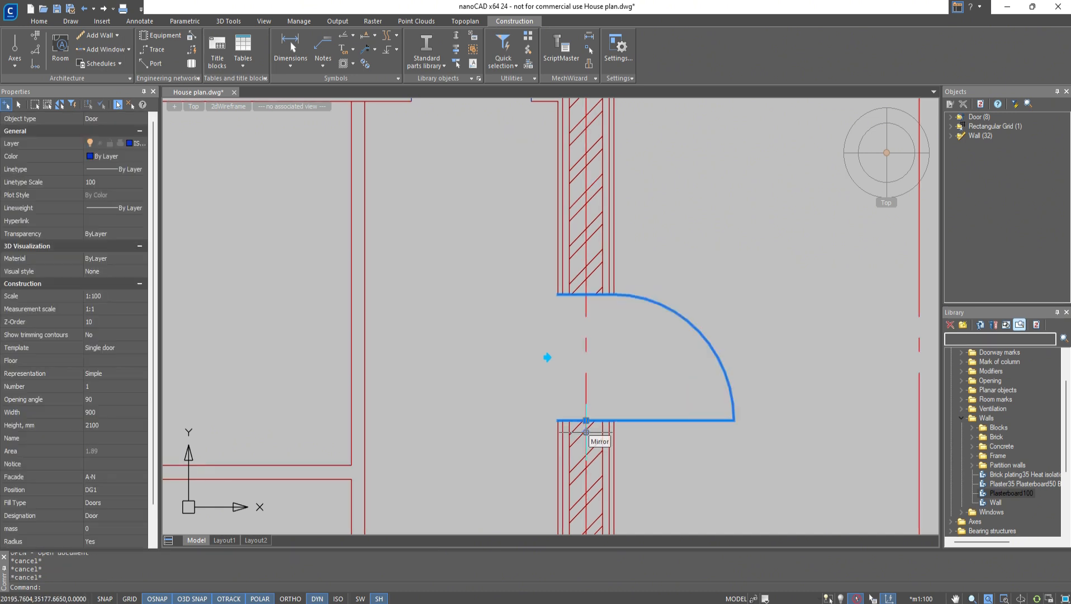
{"action": "key", "text": "Escape"}
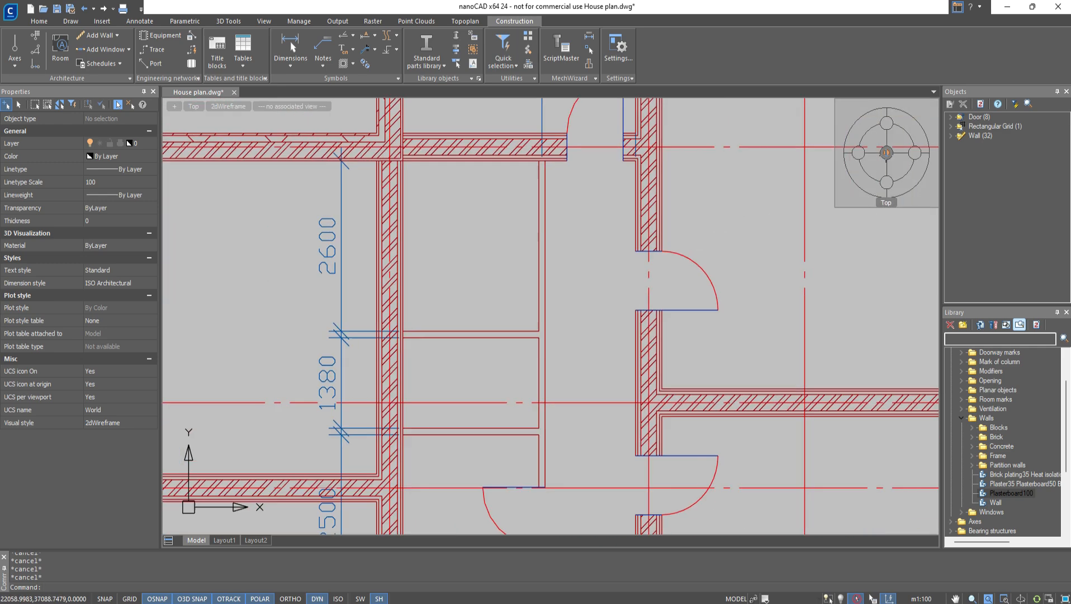
- Add a 600-wide, 1900-high single door in the vertical partition between axes 4 and 5, Y-mirrored, 1600 below its corner with the axis D wall
{"action": "scroll", "coordinate": [398, 103], "scroll_direction": "down", "scroll_amount": 5}
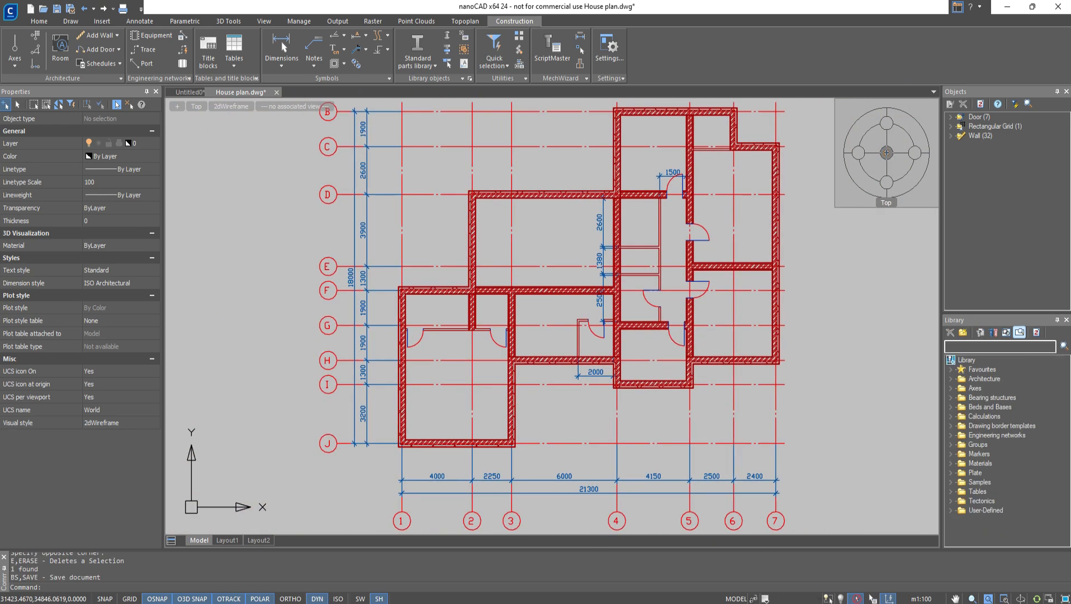
{"action": "left_click", "coordinate": [100, 50]}
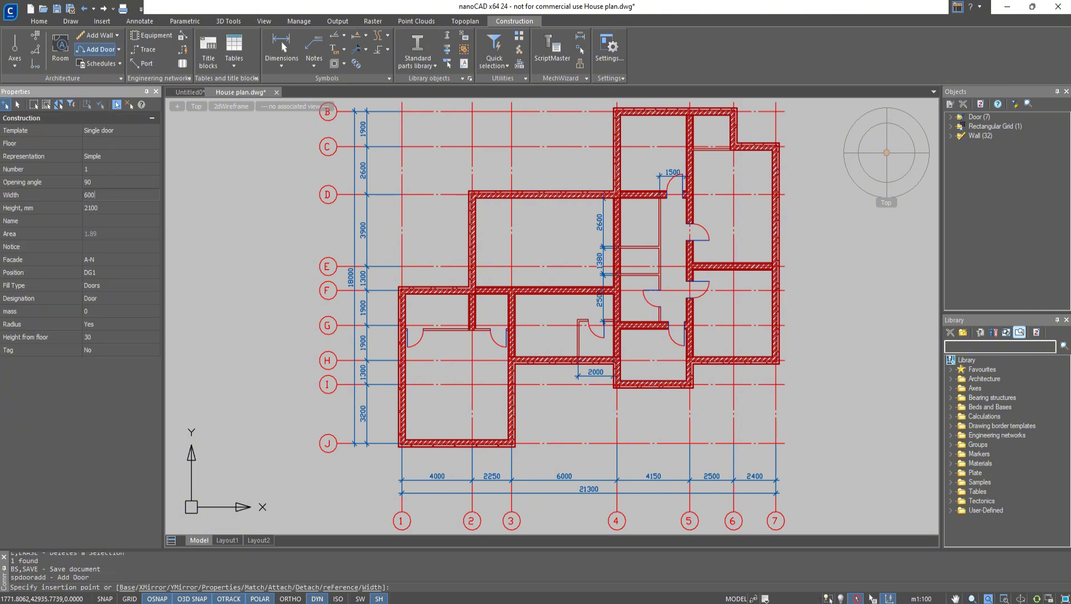
{"action": "left_click", "coordinate": [112, 210]}
{"action": "type", "text": "1"}
{"action": "scroll", "coordinate": [643, 234], "scroll_direction": "up", "scroll_amount": 6}
{"action": "right_click", "coordinate": [547, 356]}
{"action": "left_click", "coordinate": [576, 471]}
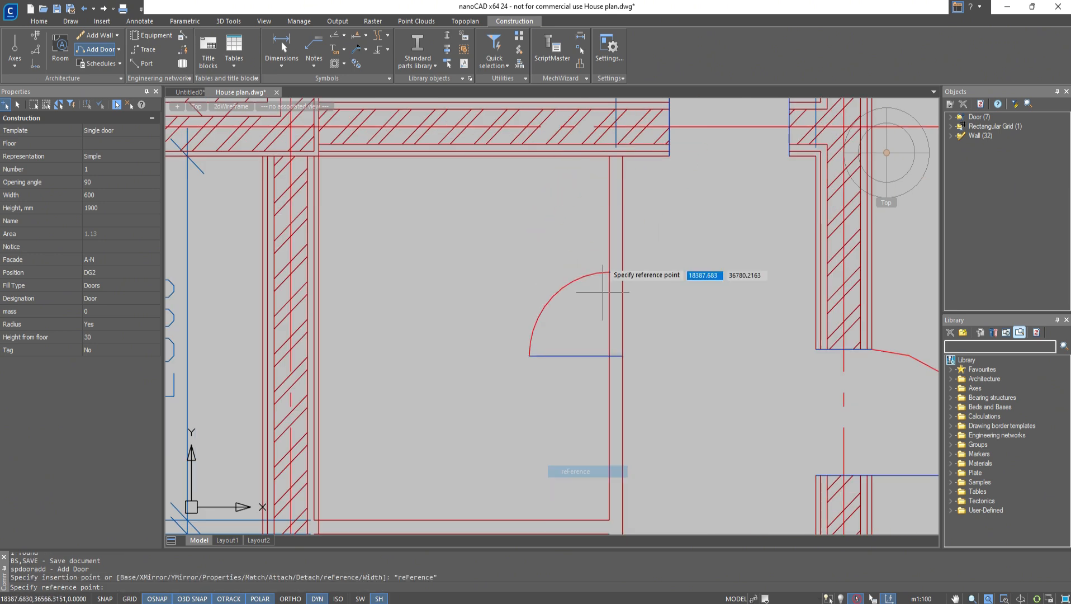
{"action": "left_click", "coordinate": [609, 156]}
{"action": "right_click", "coordinate": [610, 337]}
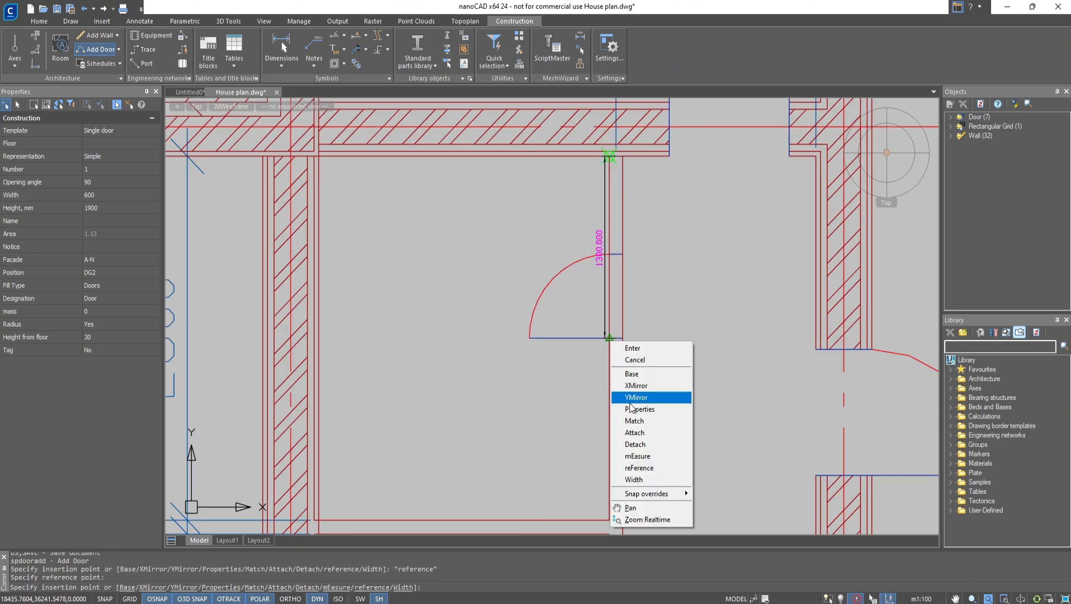
{"action": "left_click", "coordinate": [637, 400]}
{"action": "type", "text": "1600"}
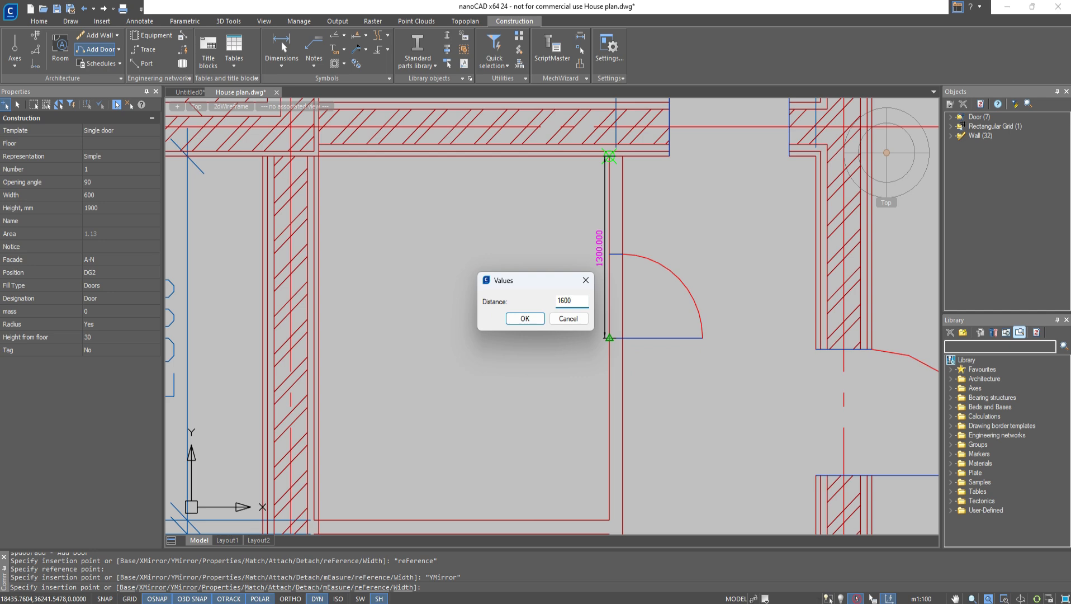
{"action": "left_click", "coordinate": [527, 323]}
- Add a Y-mirrored door in the horizontal partition just below axis E, 1000 from its lower corner with the axis 4 wall
{"action": "middle_click_drag", "start_coordinate": [535, 445], "coordinate": [655, 128]}
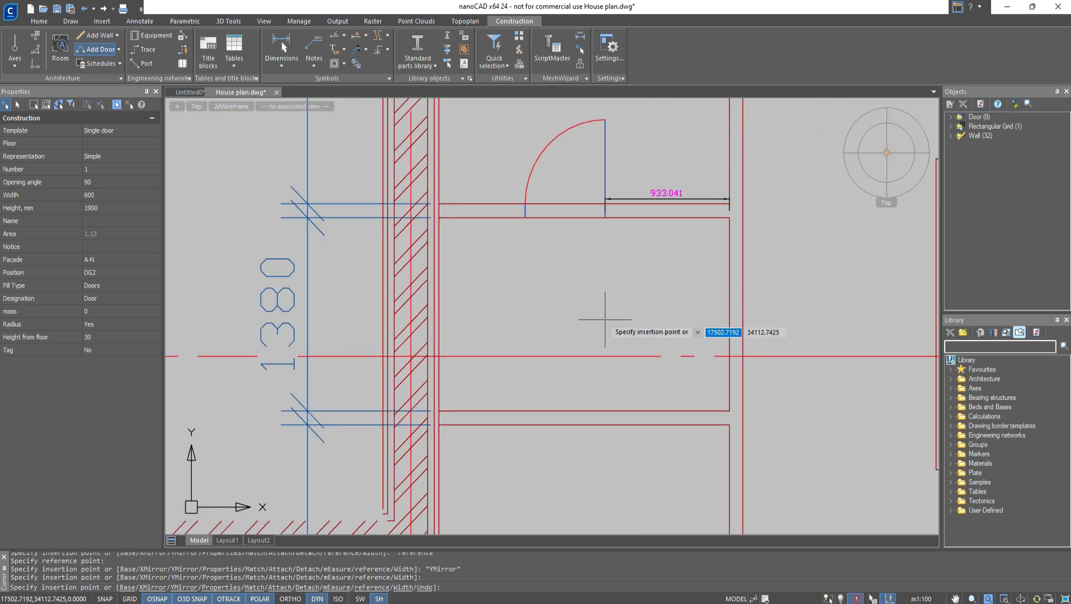
{"action": "right_click", "coordinate": [604, 320]}
{"action": "left_click", "coordinate": [634, 446]}
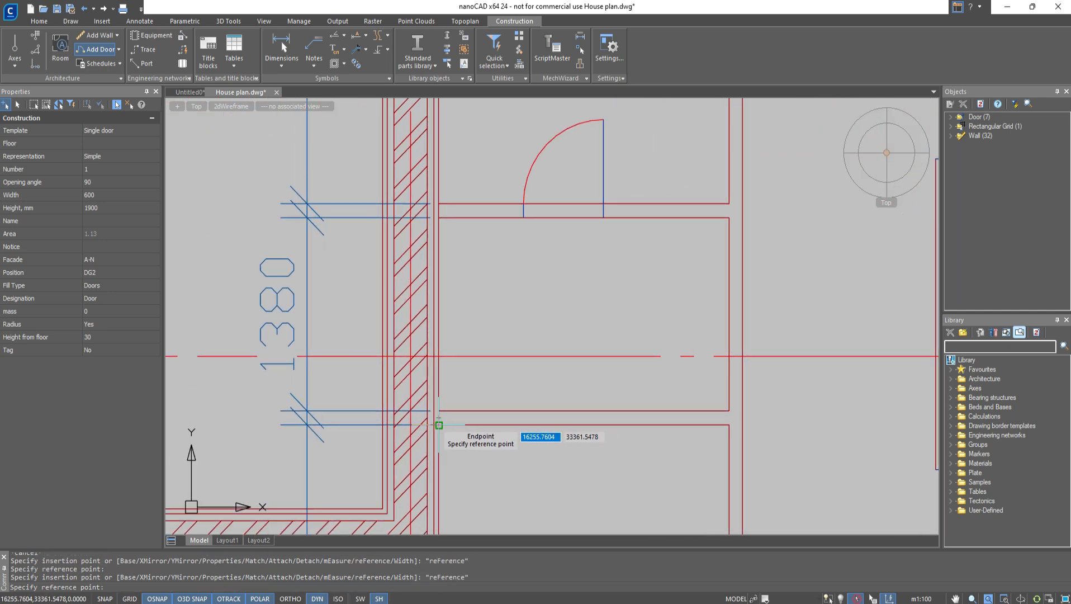
{"action": "left_click", "coordinate": [438, 425]}
{"action": "right_click", "coordinate": [564, 431]}
{"action": "left_click", "coordinate": [587, 307]}
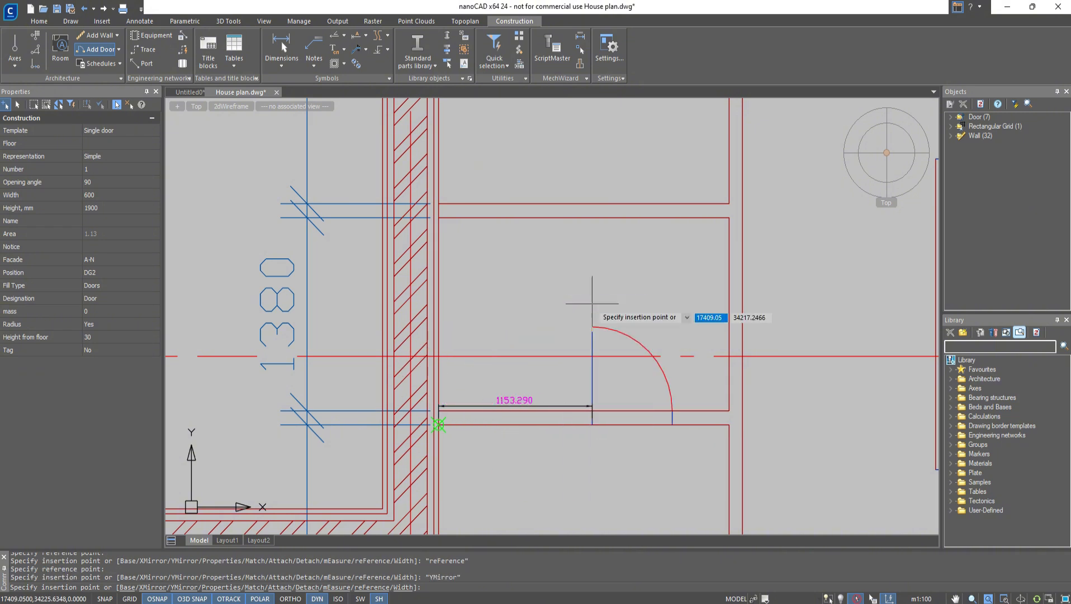
{"action": "type", "text": "1000"}
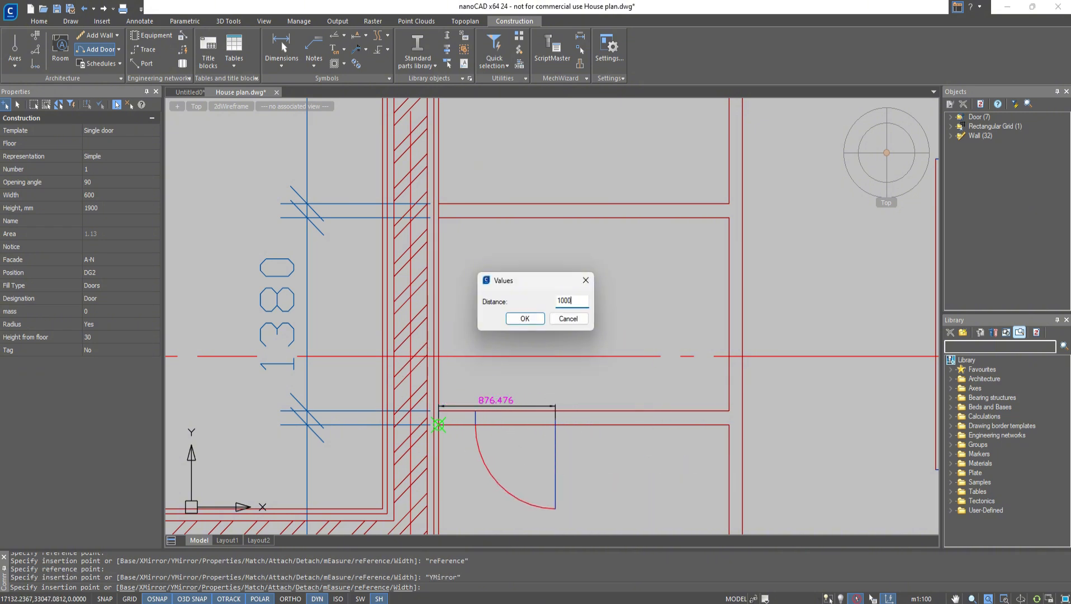
{"action": "left_click", "coordinate": [524, 324]}
- Add a Y-mirrored door in the axis 2 wall, 1215 below its inner corner with the axis F wall, opening toward axis 3
{"action": "middle_click_drag", "start_coordinate": [452, 494], "coordinate": [789, 269]}
{"action": "middle_click_drag", "start_coordinate": [267, 466], "coordinate": [795, 364]}
{"action": "right_click", "coordinate": [795, 364]}
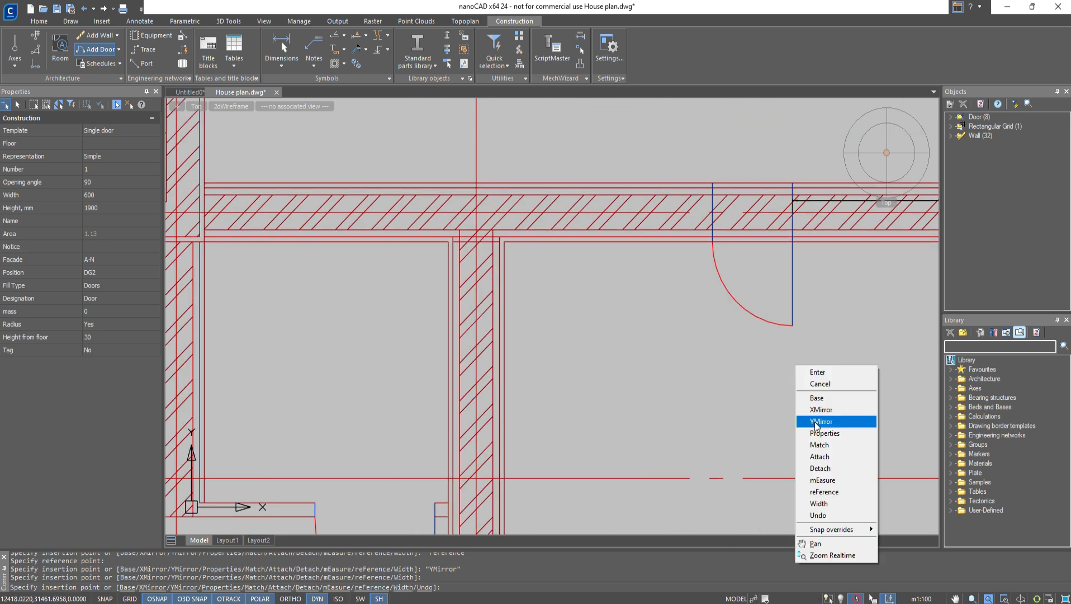
{"action": "left_click", "coordinate": [815, 489]}
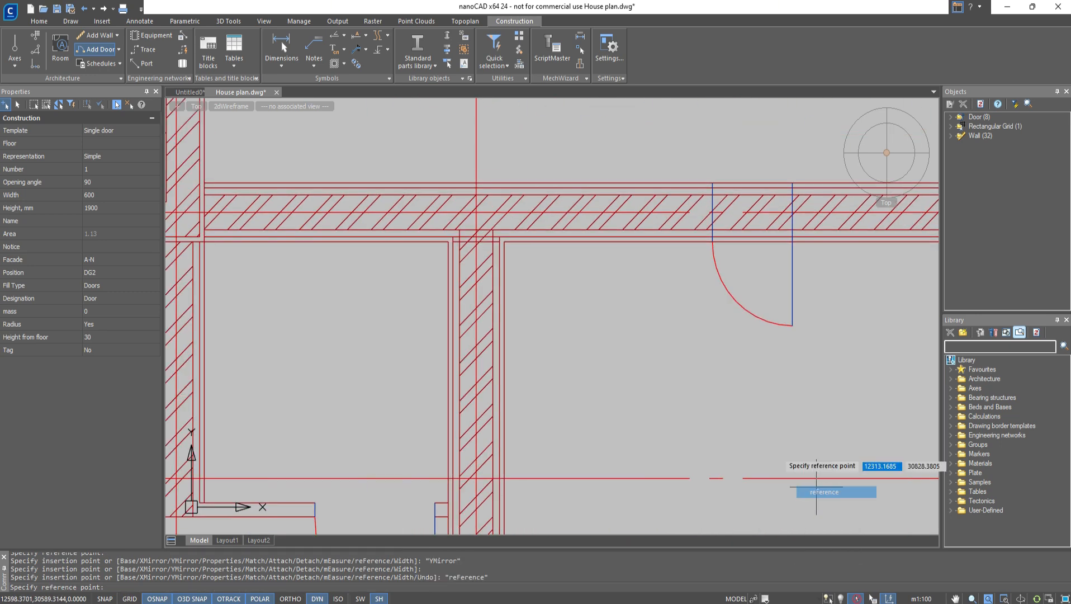
{"action": "left_click", "coordinate": [504, 242]}
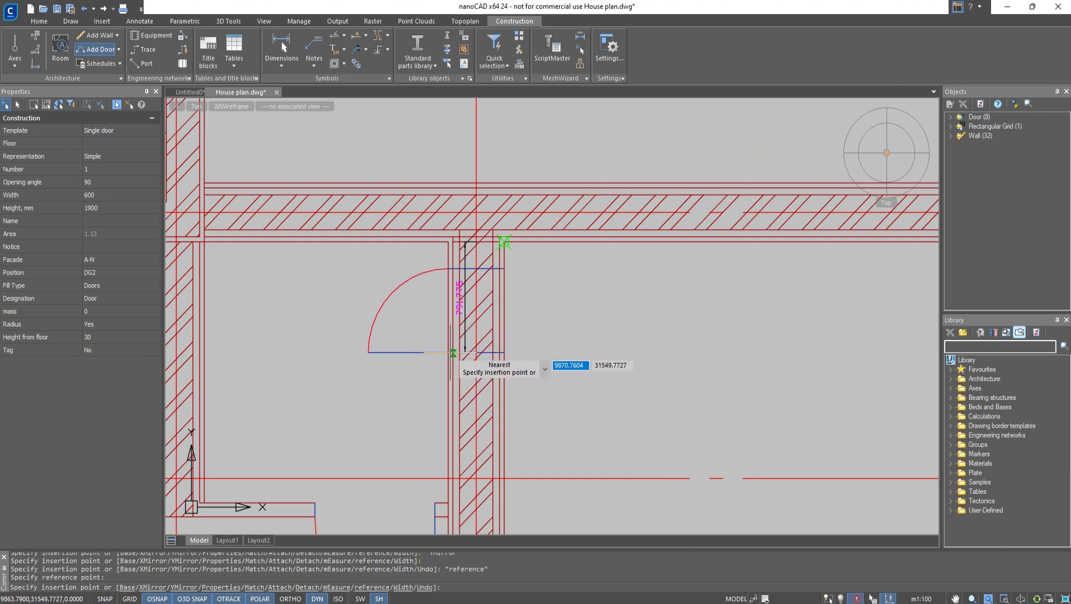
{"action": "right_click", "coordinate": [451, 369]}
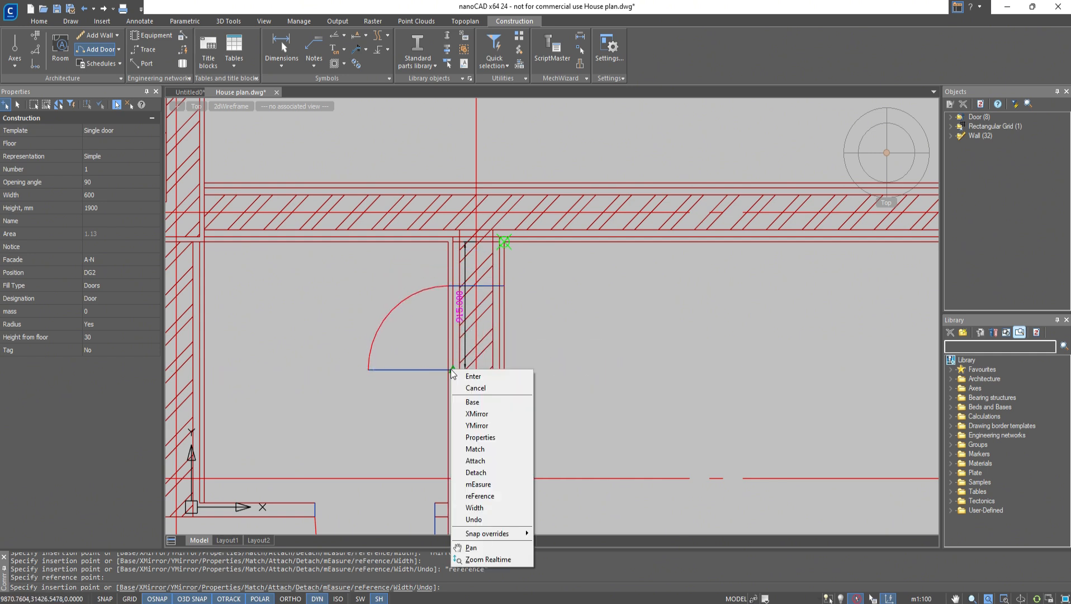
{"action": "left_click", "coordinate": [469, 426]}
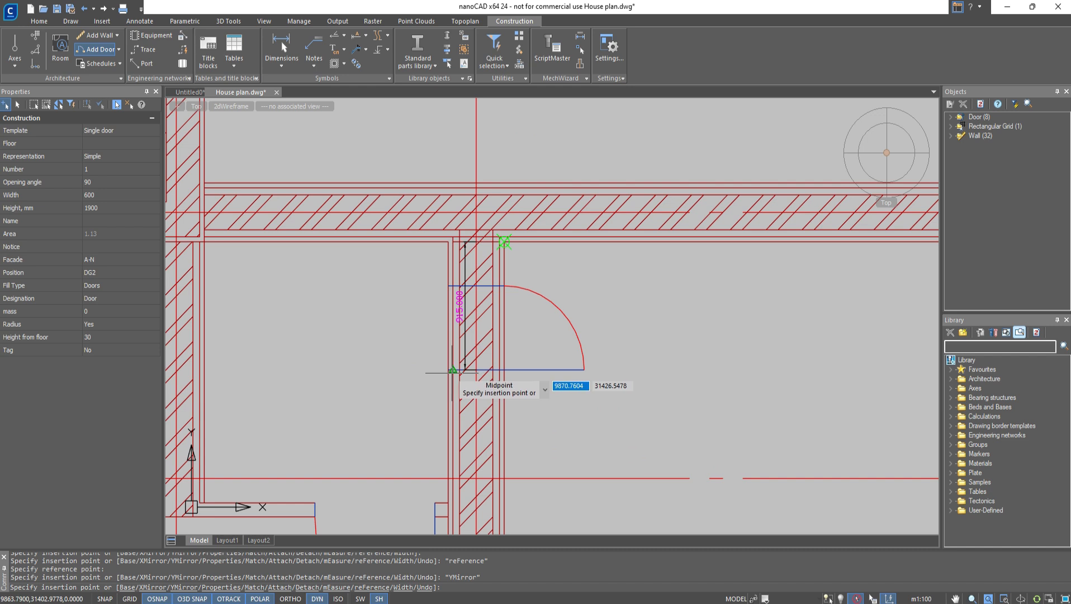
{"action": "left_click", "coordinate": [453, 370]}
{"action": "type", "text": "1215"}
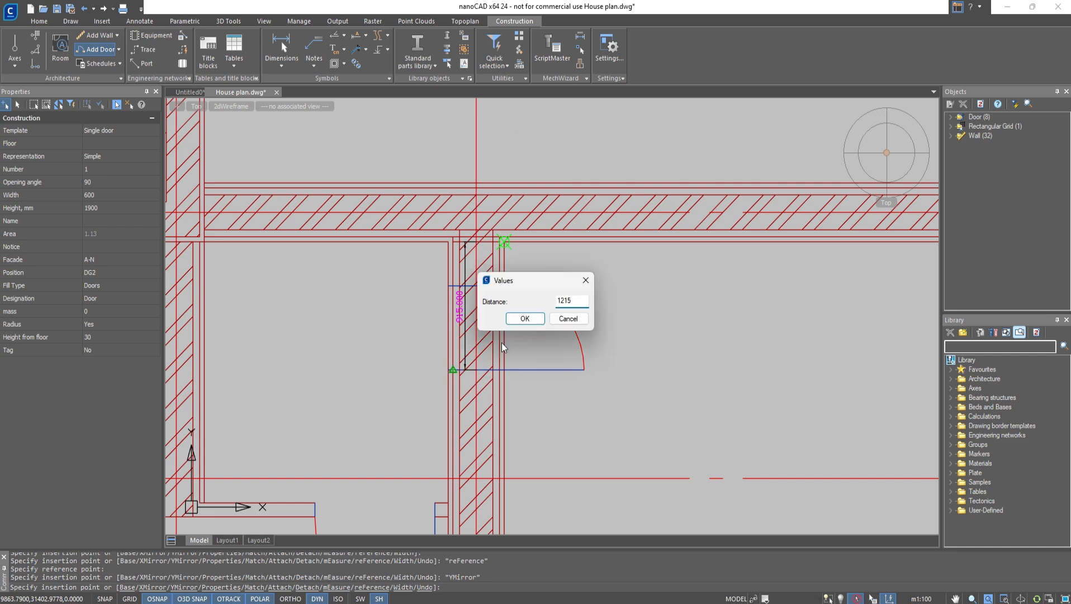
{"action": "key", "text": "Return"}
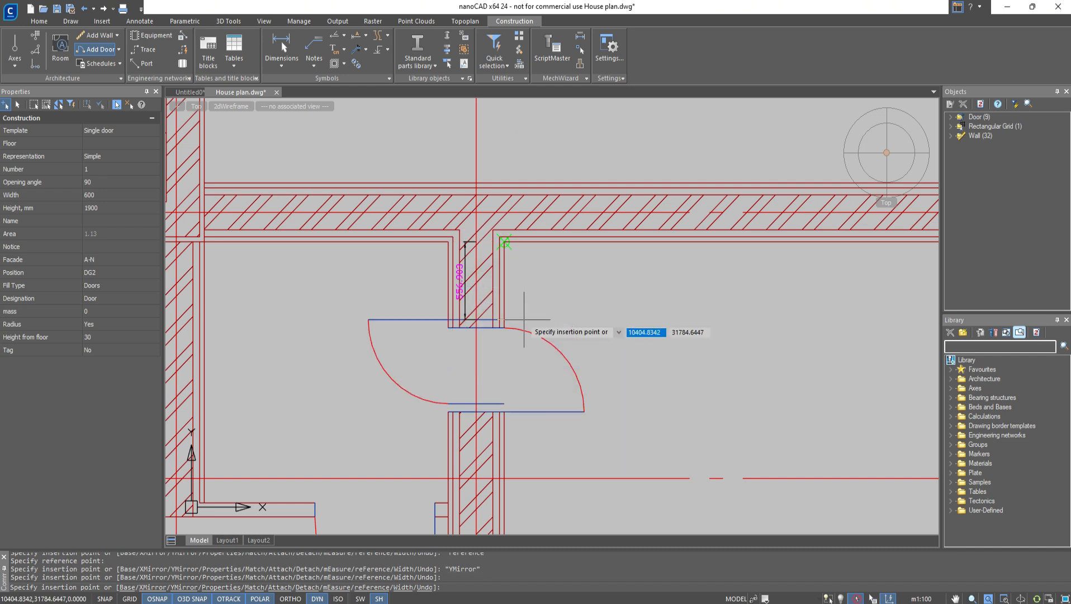
{"action": "left_click", "coordinate": [526, 318]}
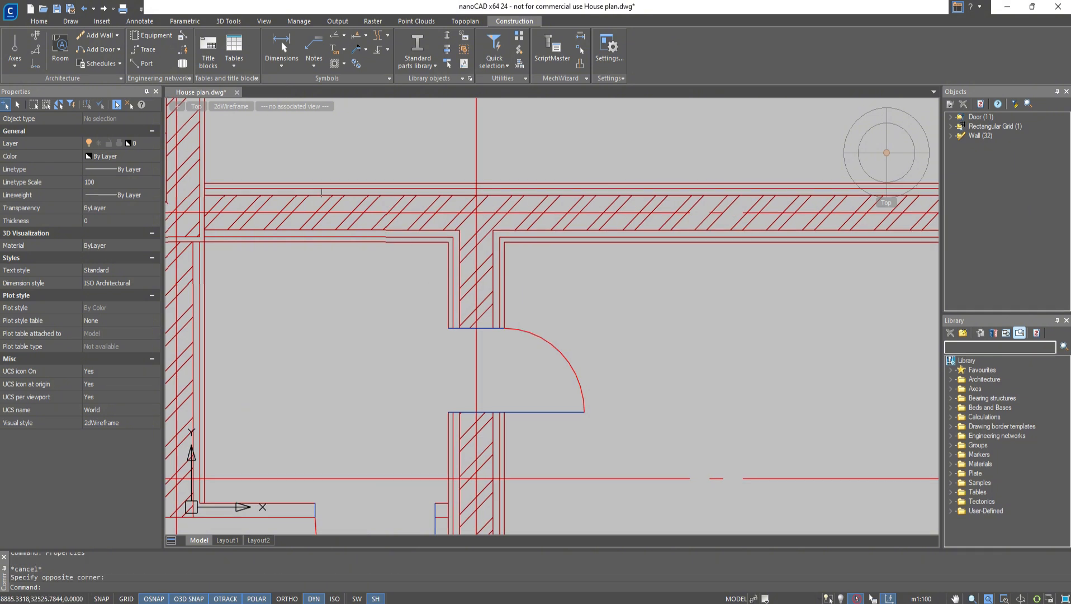
- Start a new door with the Opening with quarter template, 2500 opening width and 2500 gap height
{"action": "left_click", "coordinate": [81, 54]}
{"action": "left_click", "coordinate": [94, 126]}
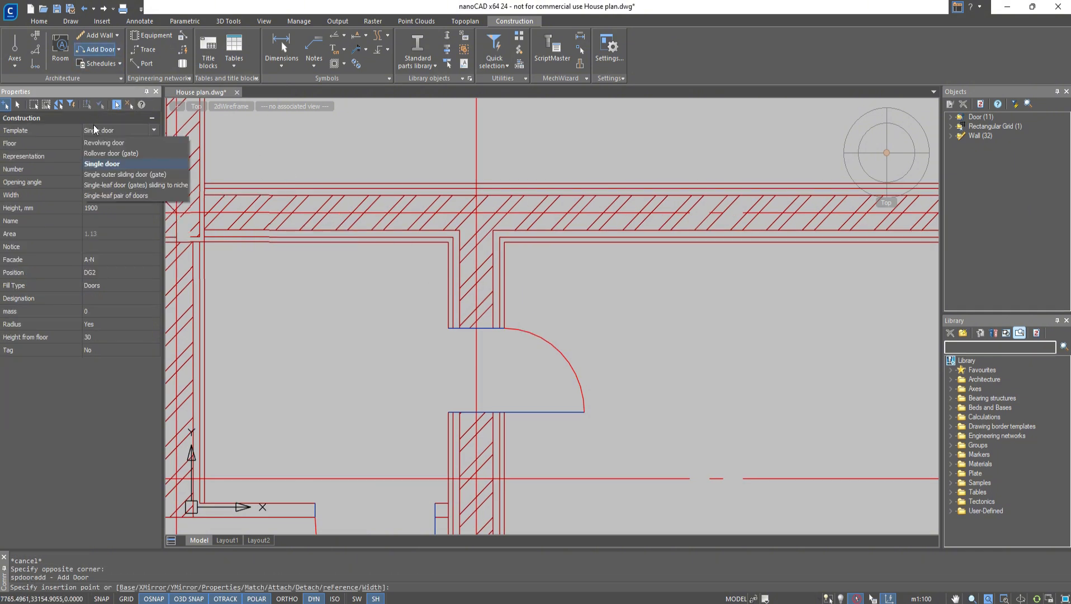
{"action": "left_click", "coordinate": [111, 232]}
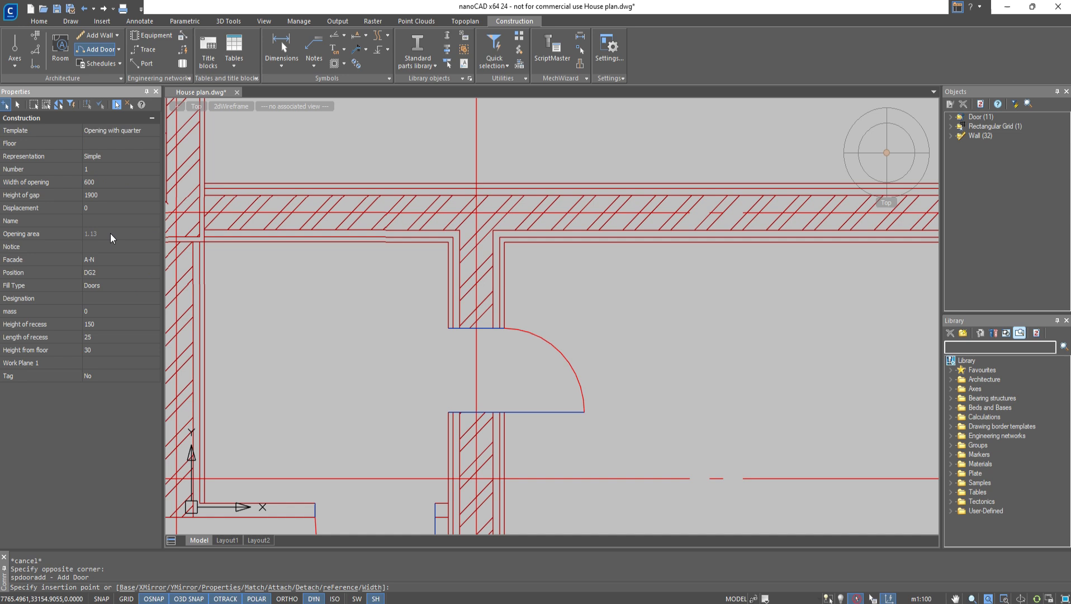
{"action": "type", "text": "2500"}
{"action": "left_click", "coordinate": [103, 197]}
{"action": "type", "text": "2500"}
- Place the Y-mirrored 2500-wide opening with quarter in the axis J wall, 200 from its inner corner with the axis 1 wall
{"action": "scroll", "coordinate": [495, 366], "scroll_direction": "down", "scroll_amount": 4}
{"action": "middle_click_drag", "start_coordinate": [472, 384], "coordinate": [567, 109]}
{"action": "right_click", "coordinate": [583, 257]}
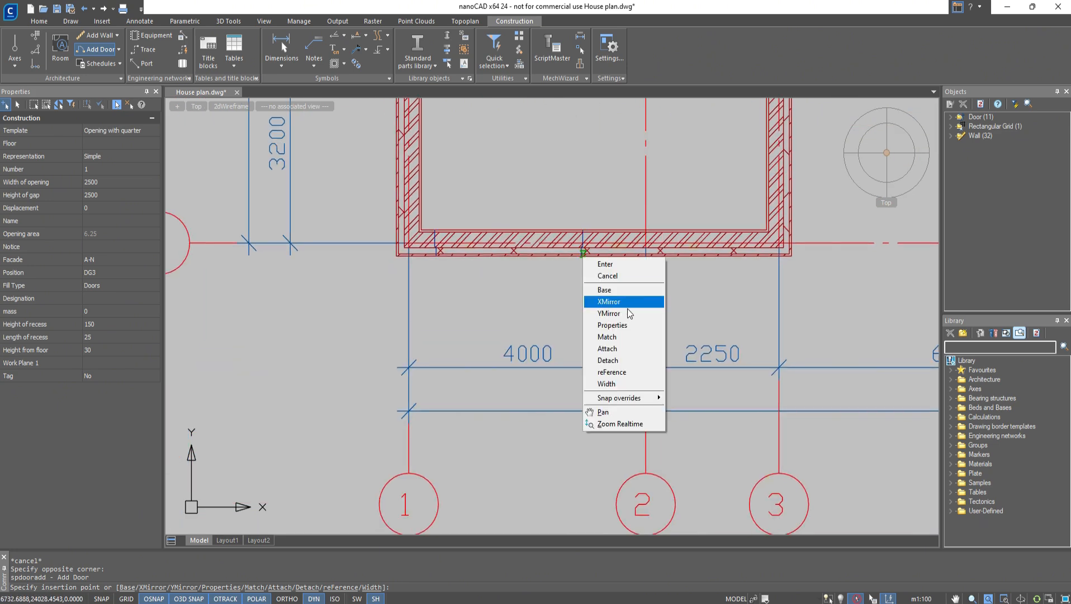
{"action": "left_click", "coordinate": [609, 313]}
{"action": "right_click", "coordinate": [616, 304]}
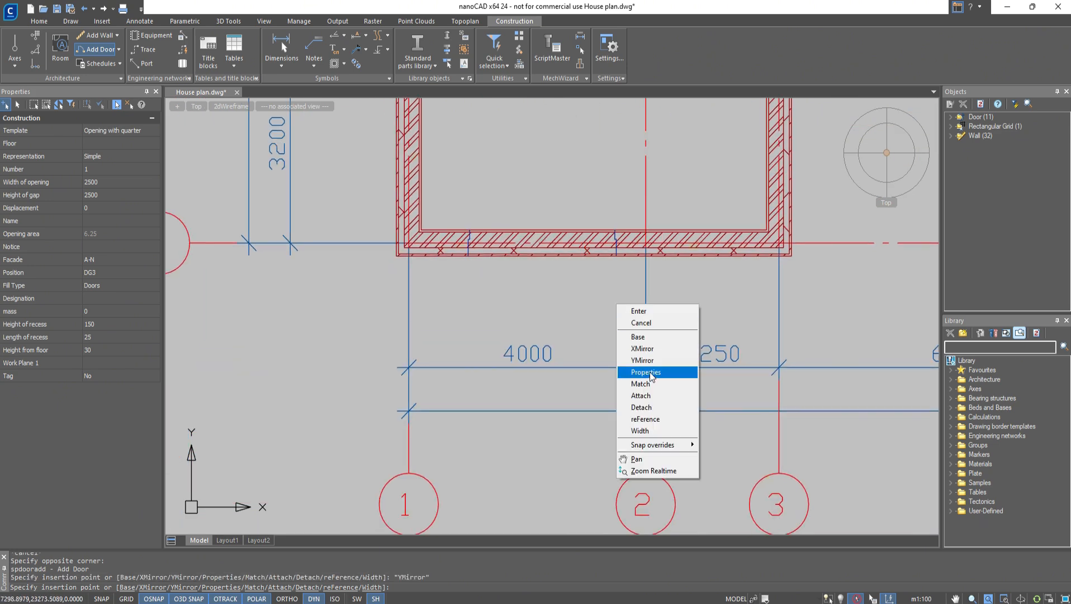
{"action": "left_click", "coordinate": [645, 419]}
{"action": "scroll", "coordinate": [478, 280], "scroll_direction": "up", "scroll_amount": 4}
{"action": "left_click", "coordinate": [404, 252]}
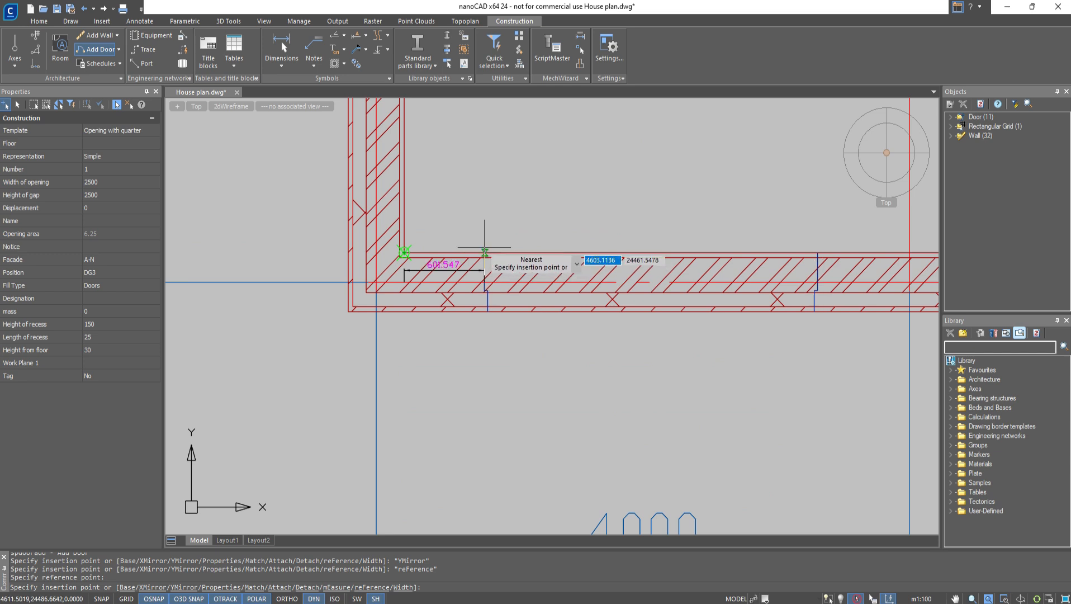
{"action": "left_click", "coordinate": [453, 252]}
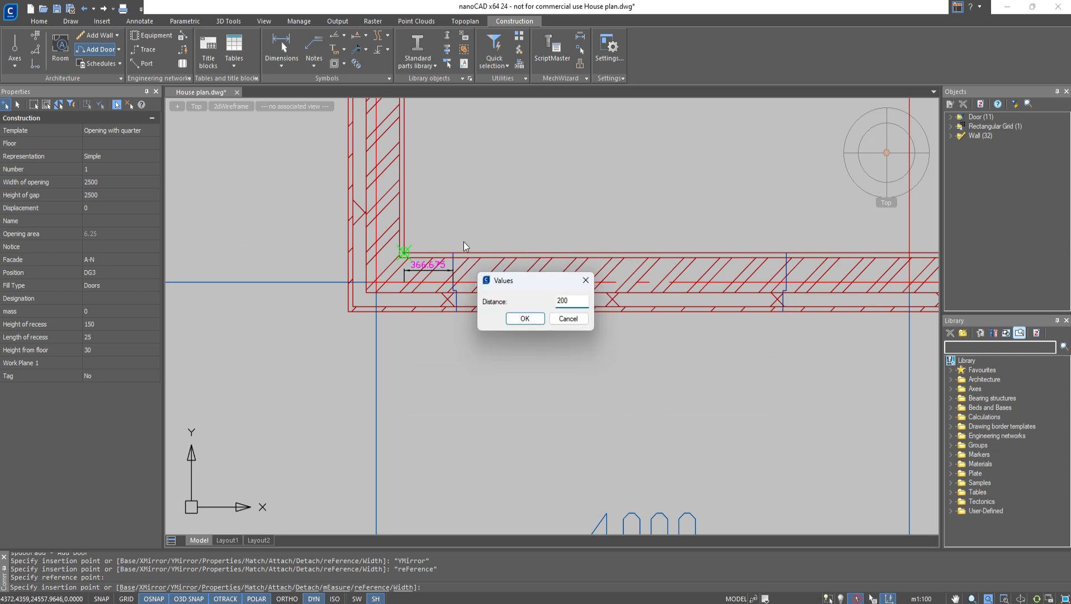
{"action": "left_click", "coordinate": [524, 318]}
- Add a second 2500-wide opening in the axis J wall, 2700 from its inner corner with the axis 3 wall, and save the drawing
{"action": "middle_click_drag", "start_coordinate": [622, 325], "coordinate": [384, 336]}
{"action": "middle_click_drag", "start_coordinate": [827, 359], "coordinate": [393, 400]}
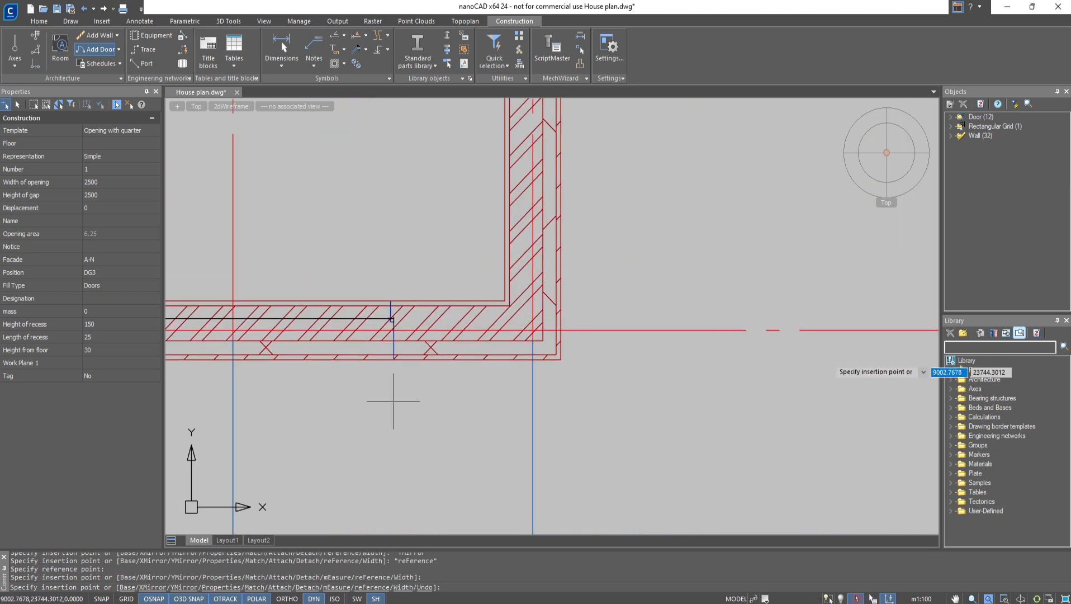
{"action": "right_click", "coordinate": [393, 400]}
{"action": "left_click", "coordinate": [428, 528]}
{"action": "left_click", "coordinate": [504, 301]}
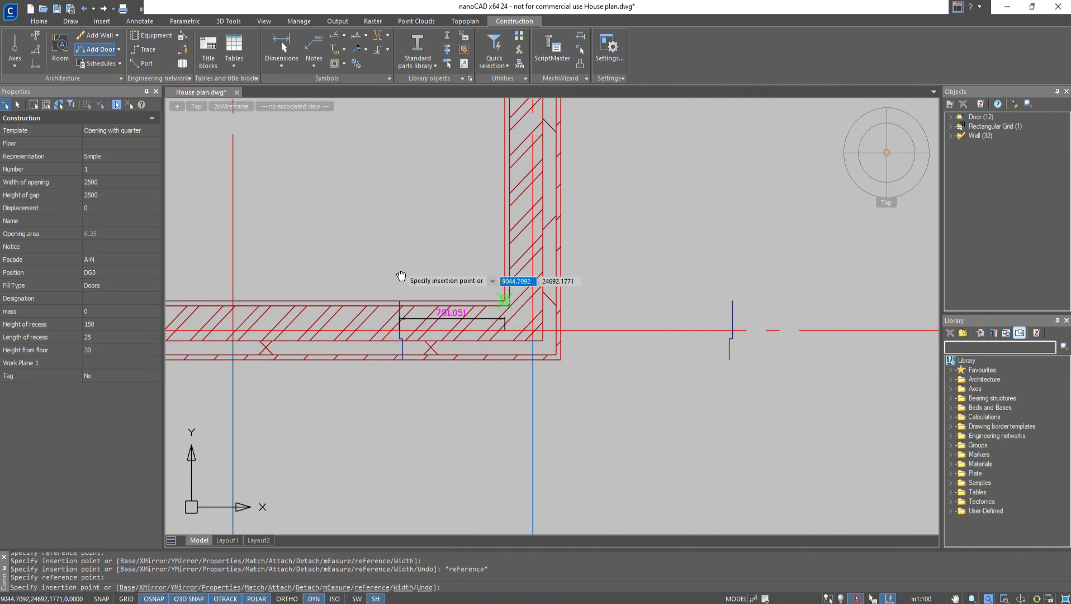
{"action": "middle_click_drag", "start_coordinate": [402, 276], "coordinate": [762, 230]}
{"action": "type", "text": "2700"}
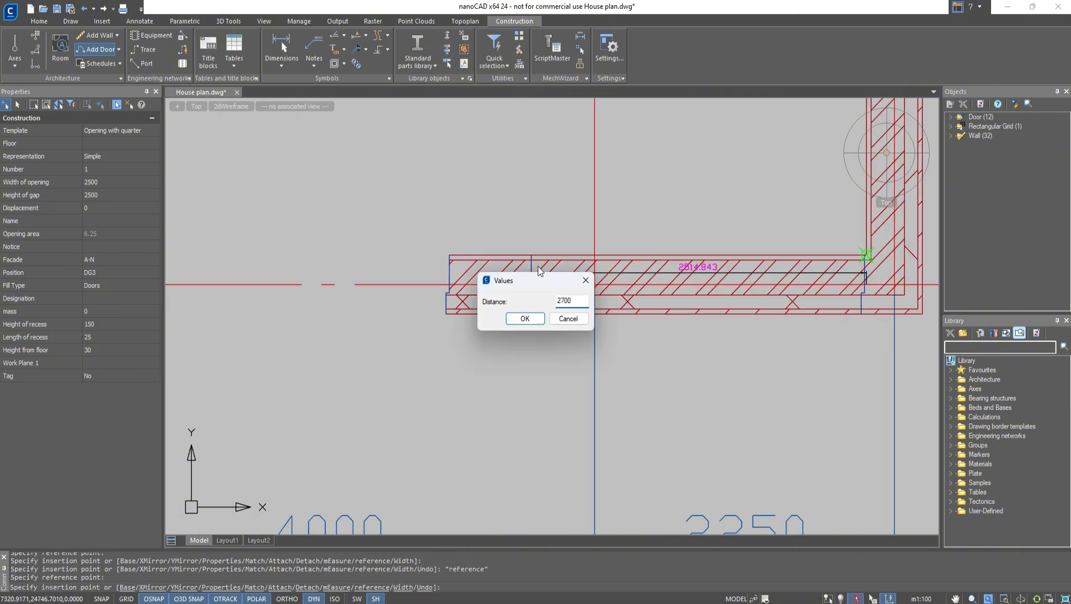
{"action": "left_click", "coordinate": [523, 318]}
{"action": "key", "text": "Escape"}
{"action": "scroll", "coordinate": [519, 241], "scroll_direction": "down", "scroll_amount": 4}
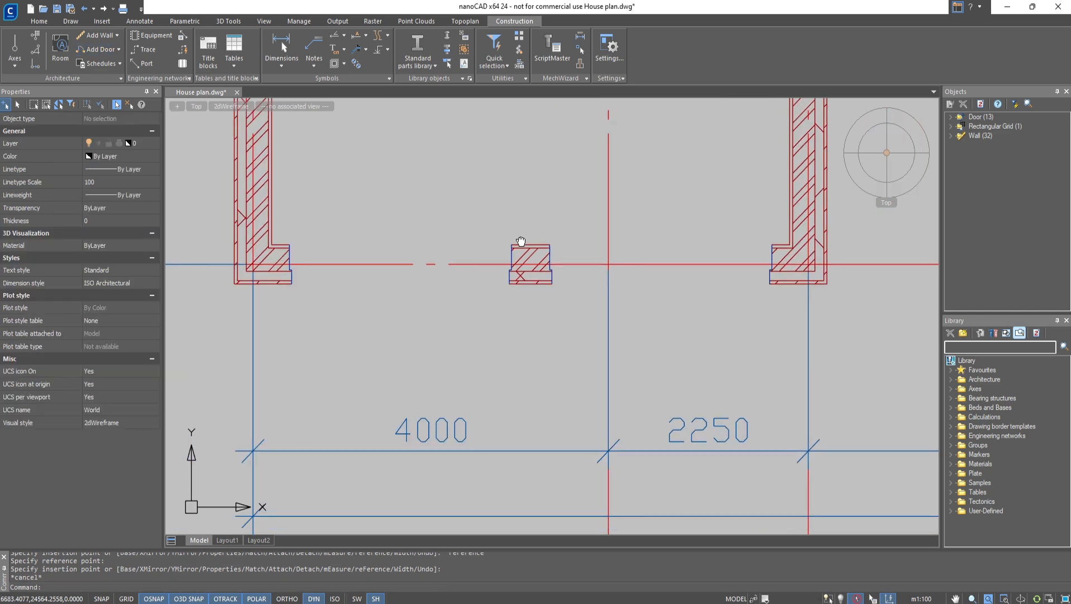
{"action": "key", "text": "ctrl+s"}
- Start a new door with the Folding door (gate) template, 900 width and 2100 height
{"action": "middle_click_drag", "start_coordinate": [827, 140], "coordinate": [456, 419]}
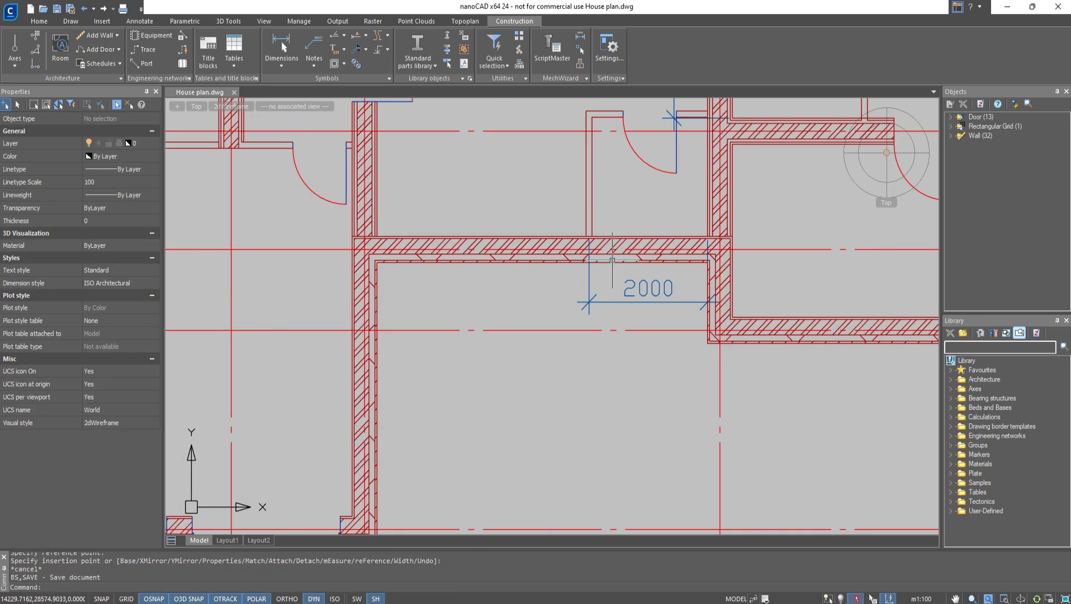
{"action": "middle_click_drag", "start_coordinate": [822, 120], "coordinate": [531, 394]}
{"action": "middle_click_drag", "start_coordinate": [735, 120], "coordinate": [561, 423]}
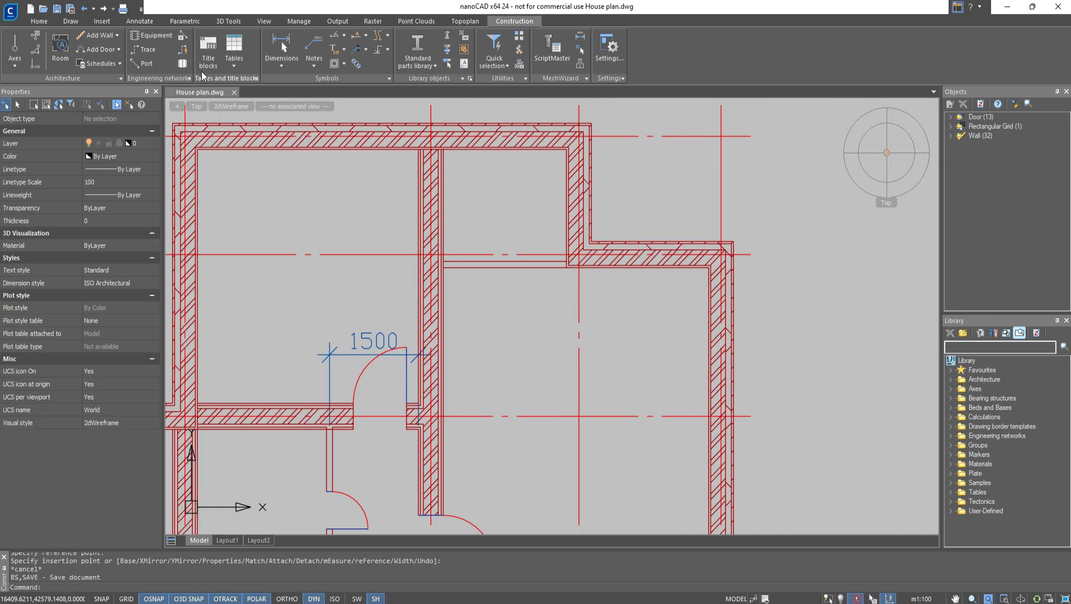
{"action": "left_click", "coordinate": [93, 49]}
{"action": "left_click", "coordinate": [114, 129]}
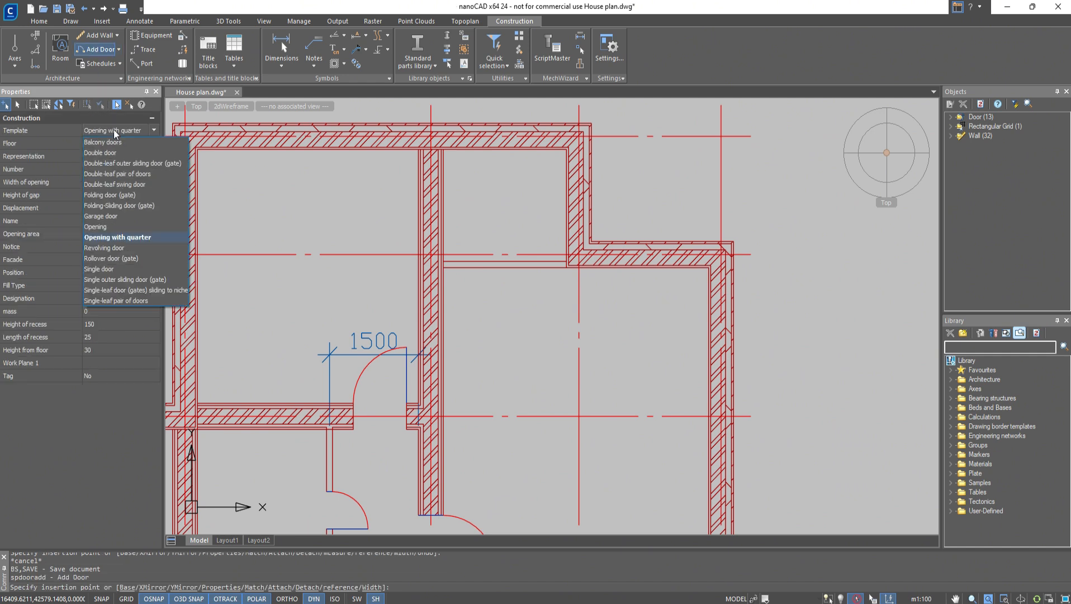
{"action": "left_click", "coordinate": [123, 191]}
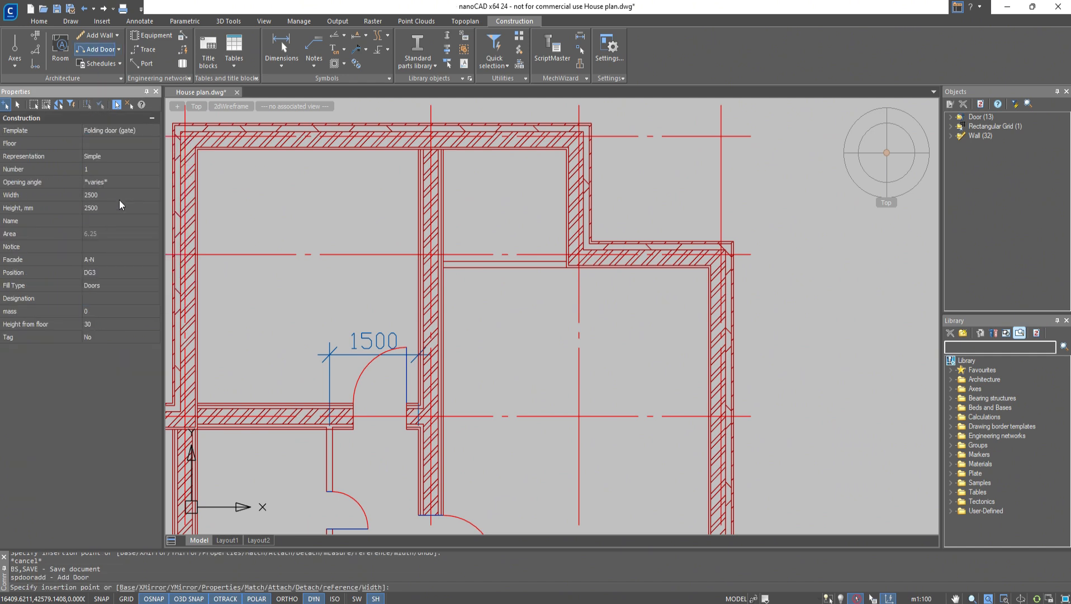
{"action": "left_click", "coordinate": [119, 197]}
{"action": "type", "text": "900"}
{"action": "left_click", "coordinate": [118, 210]}
{"action": "type", "text": "2100"}
- Place the folding door in the partition just below axis C, 1490 from its lower corner with the axis 5 wall, and save
{"action": "scroll", "coordinate": [491, 269], "scroll_direction": "up", "scroll_amount": 5}
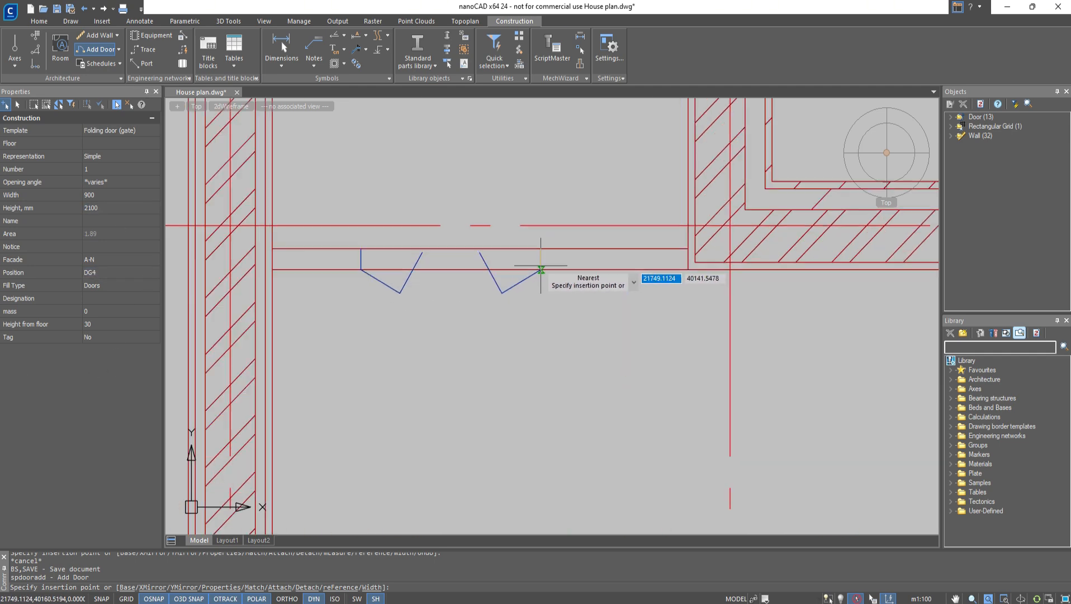
{"action": "right_click", "coordinate": [491, 269]}
{"action": "left_click", "coordinate": [503, 382]}
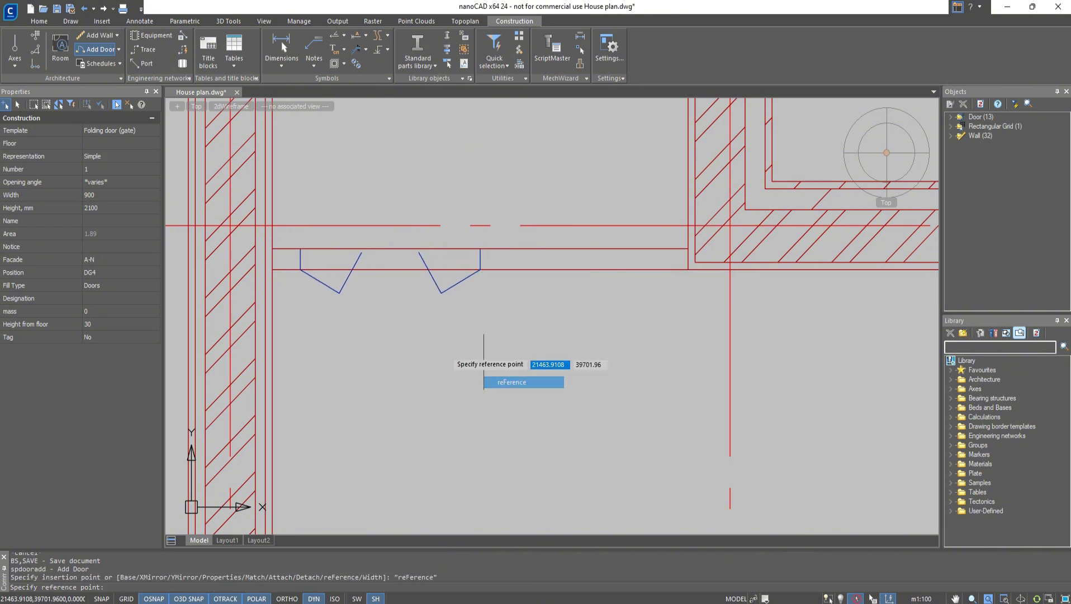
{"action": "left_click", "coordinate": [272, 270]}
{"action": "left_click", "coordinate": [480, 269]}
{"action": "type", "text": "149"}
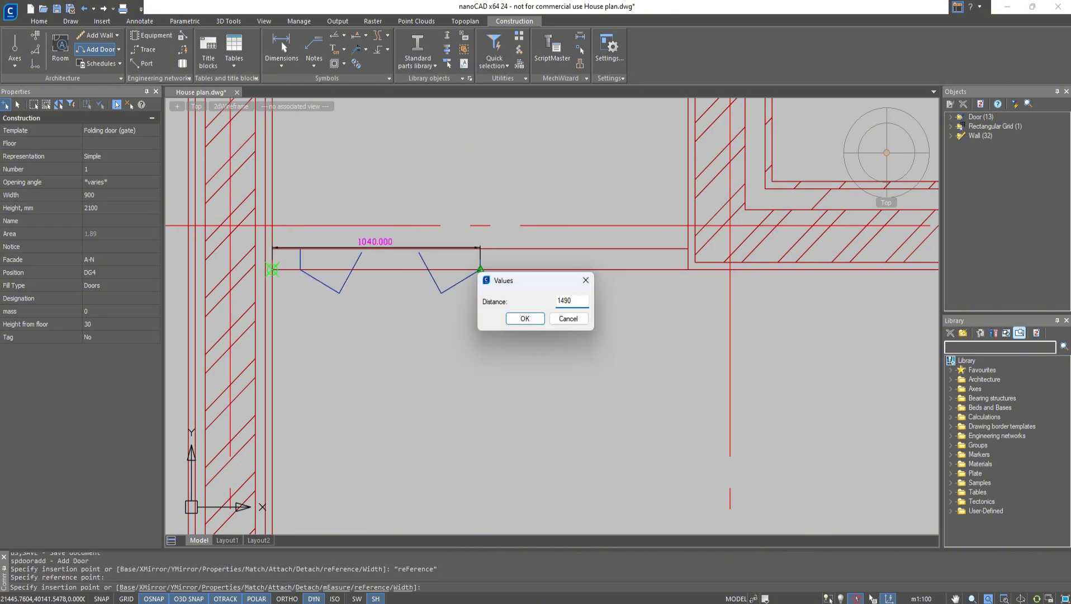
{"action": "type", "text": "0"}
{"action": "left_click", "coordinate": [524, 318]}
{"action": "key", "text": "Escape"}
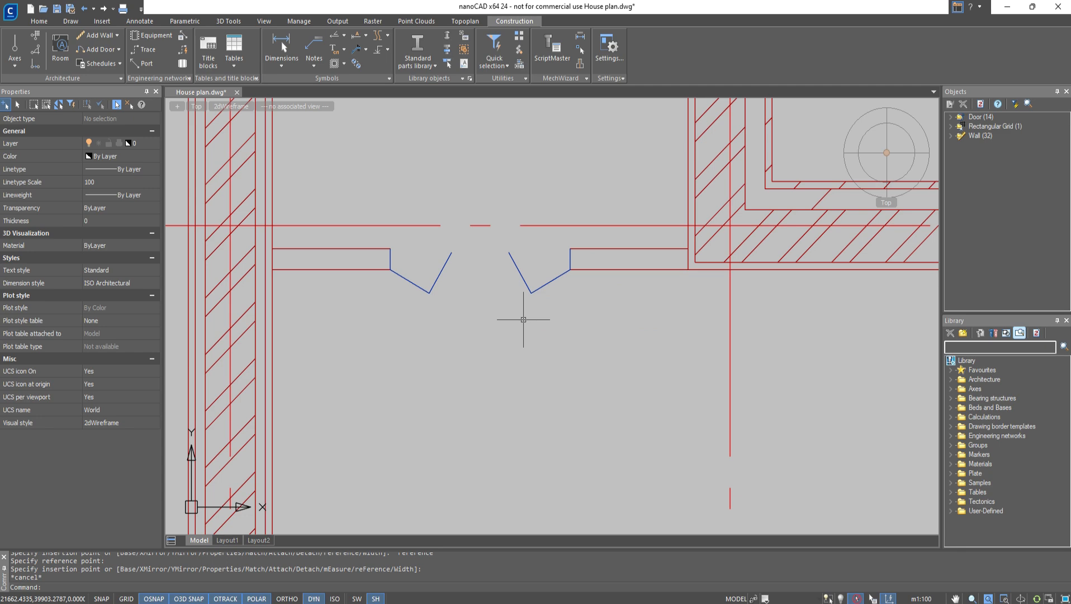
{"action": "left_click", "coordinate": [886, 152]}
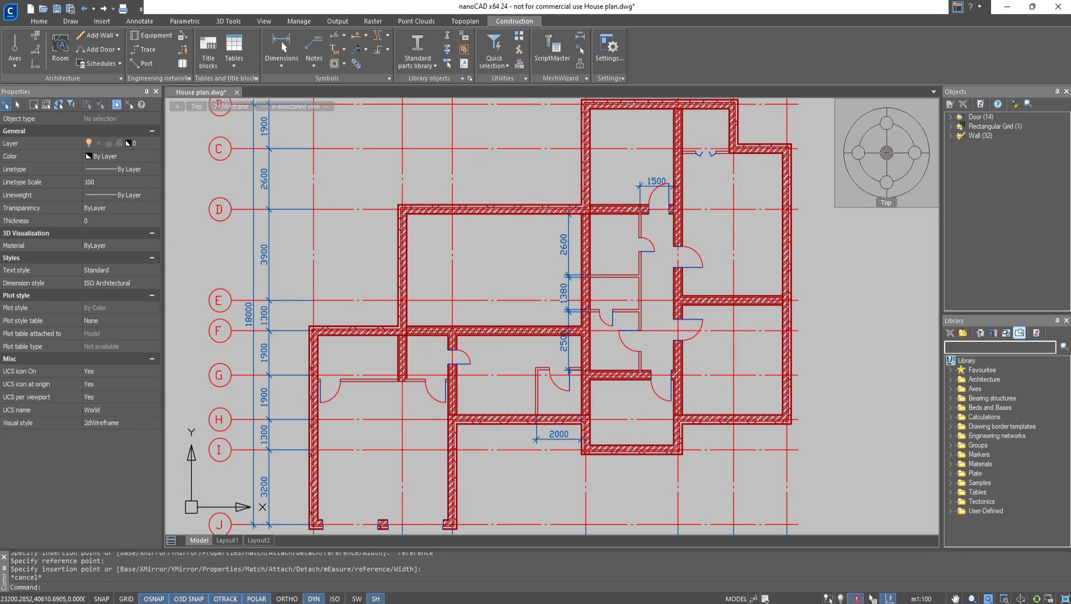
{"action": "key", "text": "ctrl+s"}
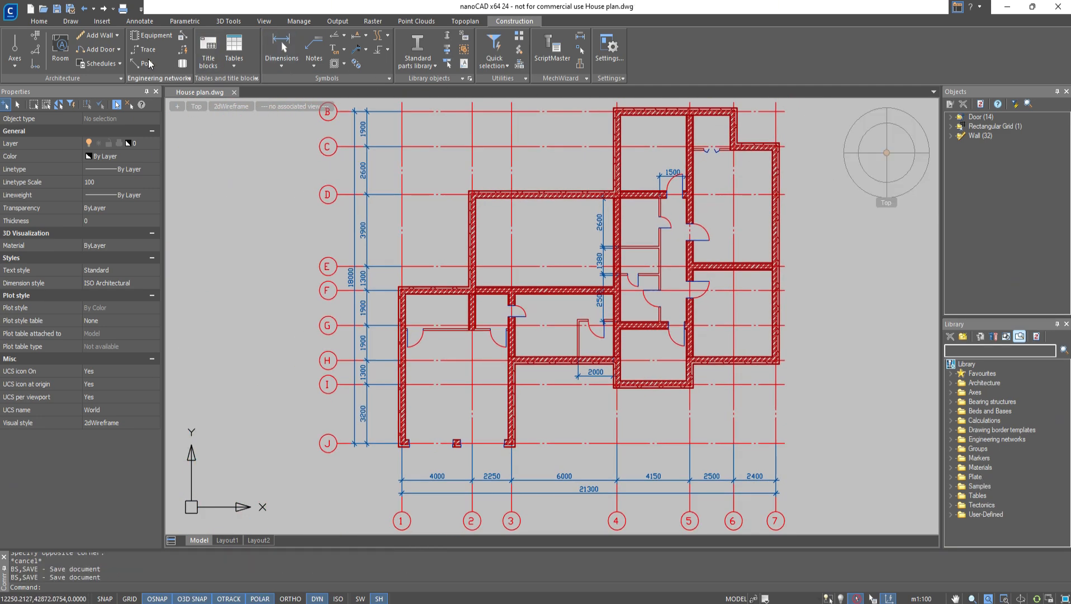
- Add a plain Opening, 2100 wide and 2100 high with position DG5, in the axis F wall at its inner corner with the axis 4 wall
{"action": "left_click", "coordinate": [101, 51]}
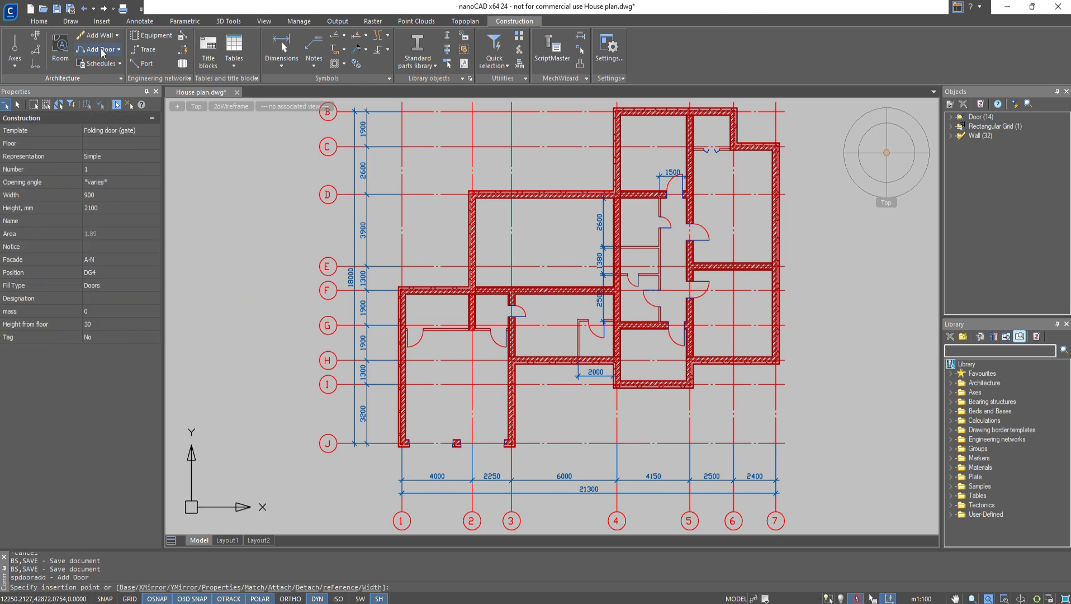
{"action": "left_click", "coordinate": [117, 130]}
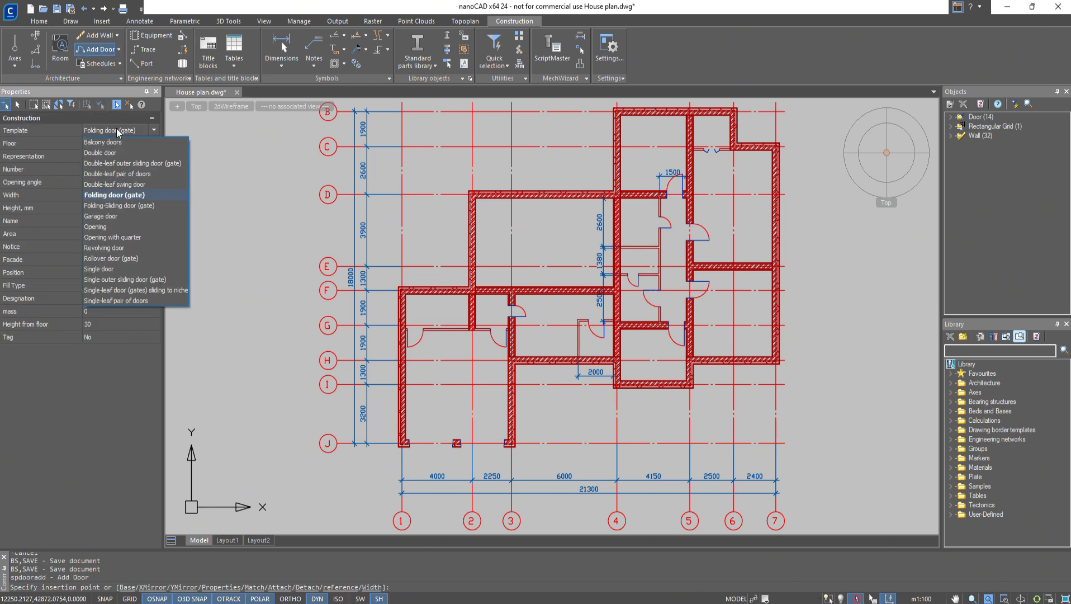
{"action": "left_click", "coordinate": [107, 227]}
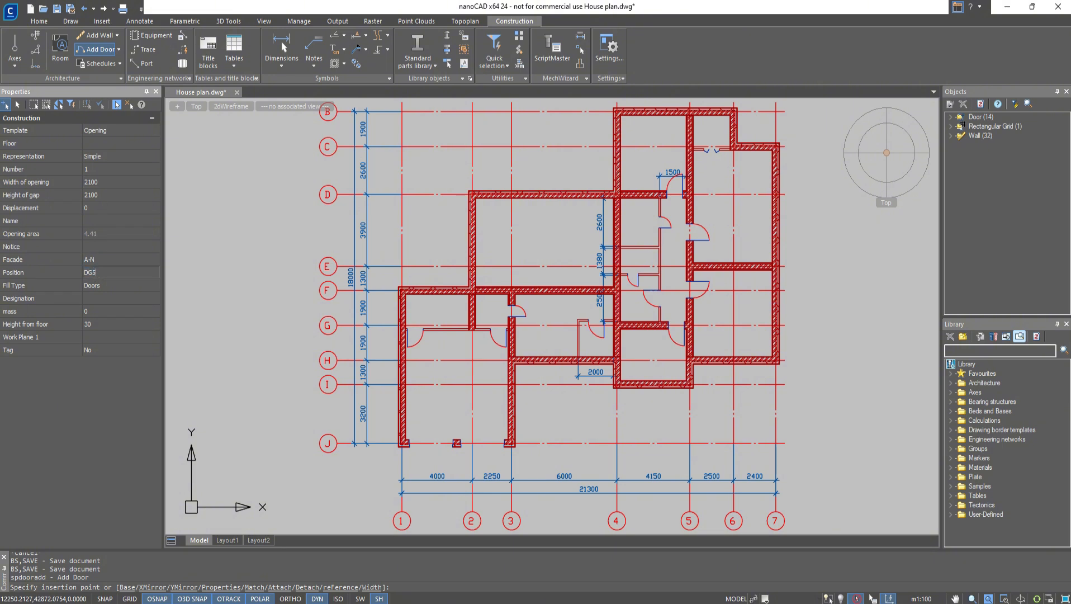
{"action": "scroll", "coordinate": [411, 328], "scroll_direction": "up", "scroll_amount": 5}
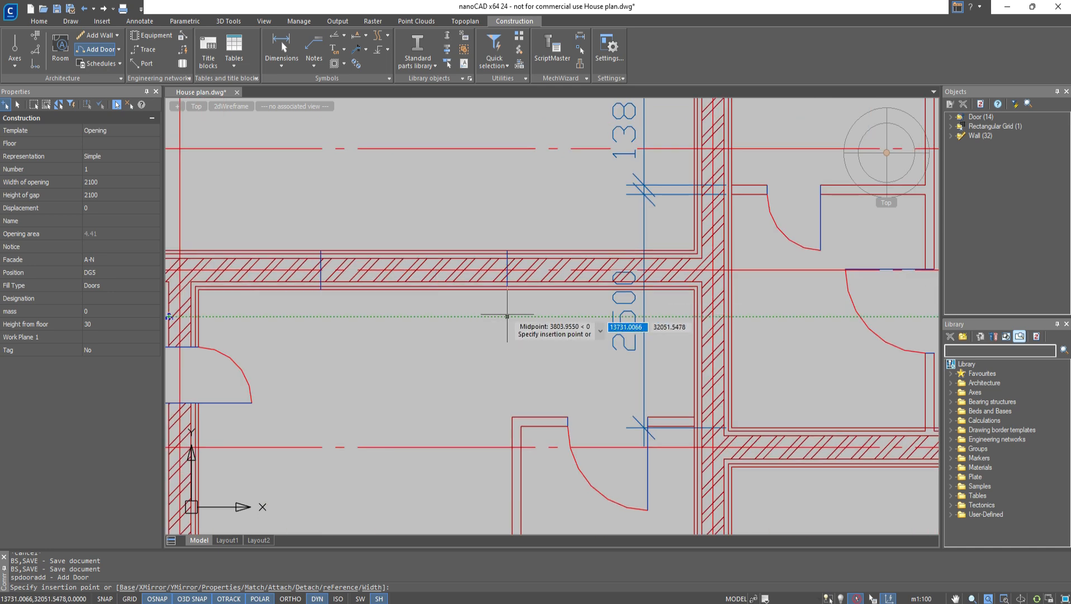
{"action": "right_click", "coordinate": [507, 315]}
{"action": "left_click", "coordinate": [540, 430]}
{"action": "left_click", "coordinate": [695, 291]}
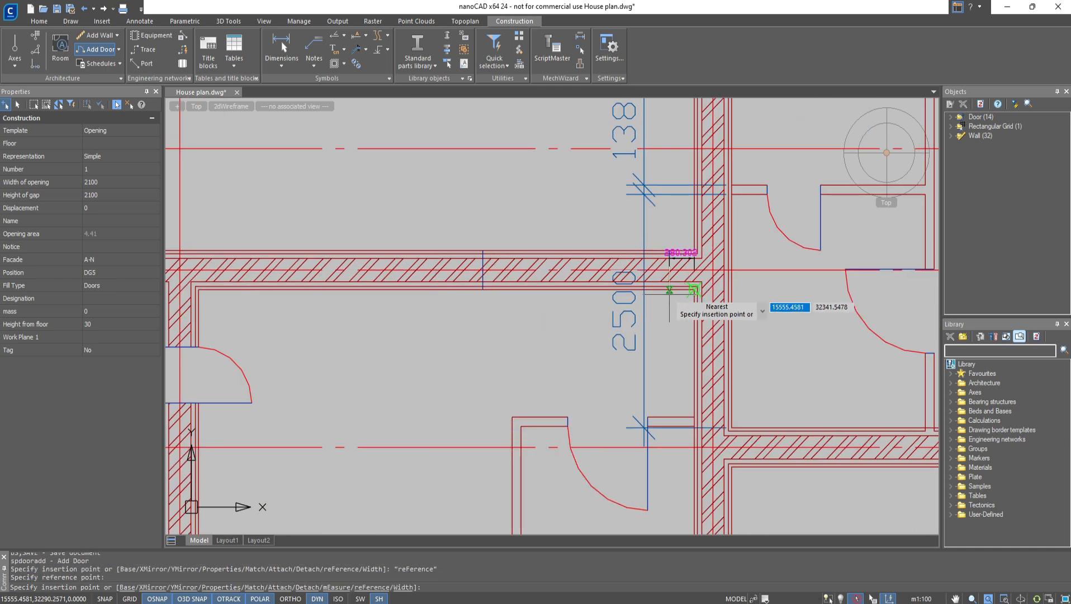
{"action": "type", "text": "155"}
{"action": "left_click", "coordinate": [669, 295]}
{"action": "left_click", "coordinate": [524, 316]}
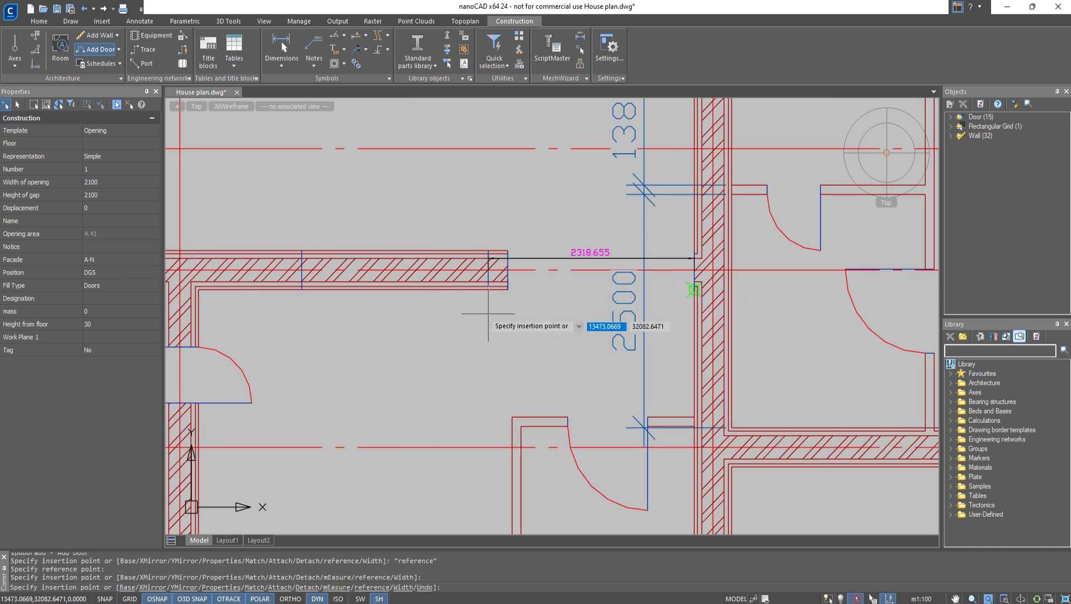
- Add another 2100-wide opening in the axis F wall, 600 from the left edge of the opening beside the axis 4 wall
{"action": "right_click", "coordinate": [467, 314]}
{"action": "left_click", "coordinate": [497, 440]}
{"action": "left_click", "coordinate": [507, 250]}
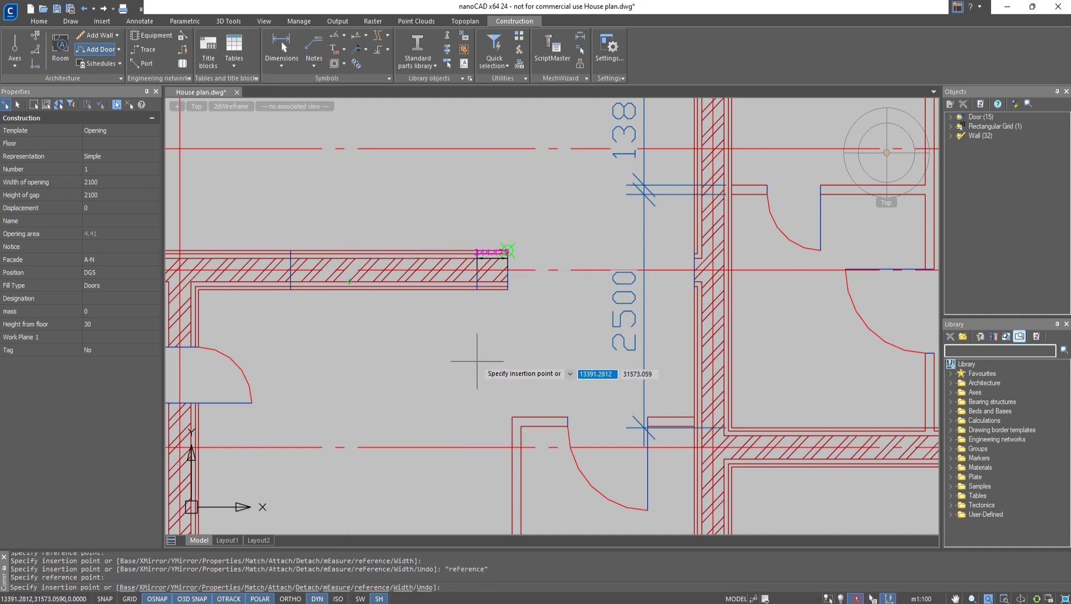
{"action": "type", "text": "600"}
{"action": "left_click", "coordinate": [522, 318]}
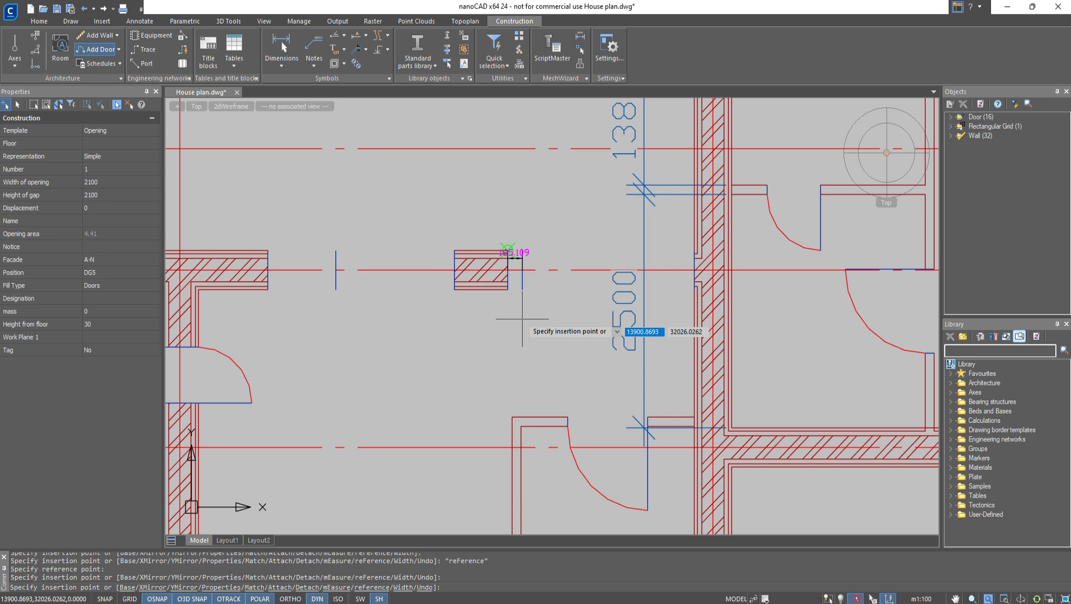
{"action": "key", "text": "Escape"}
- Start a new Single door with position DG6, 1100 width, 2300 height, 90 opening angle and radius enabled
{"action": "left_click", "coordinate": [98, 49]}
{"action": "middle_click_drag", "start_coordinate": [500, 428], "coordinate": [454, 207]}
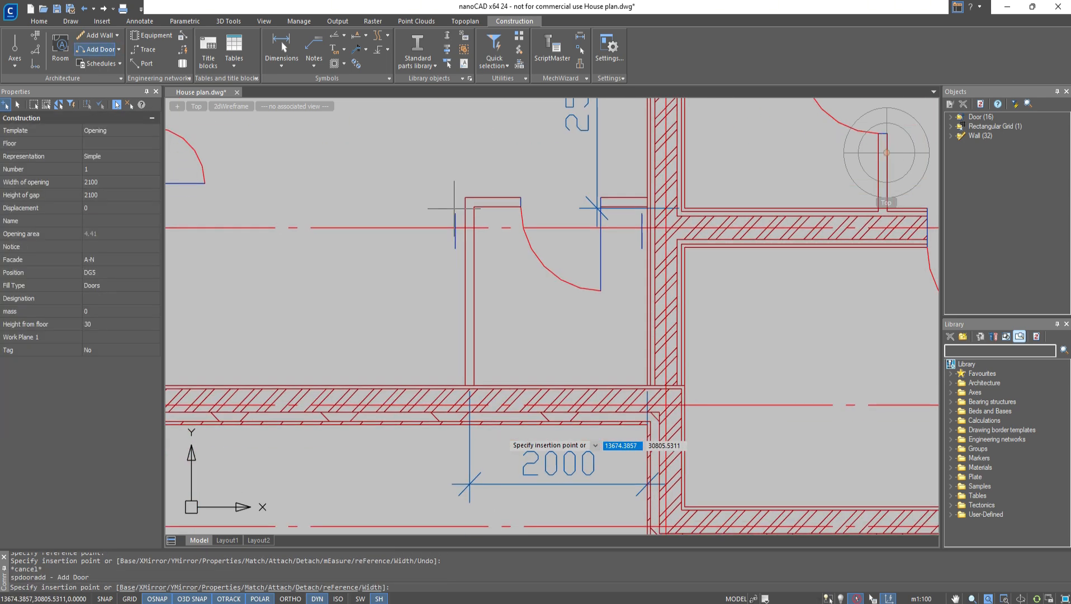
{"action": "left_click", "coordinate": [119, 133]}
{"action": "left_click", "coordinate": [113, 265]}
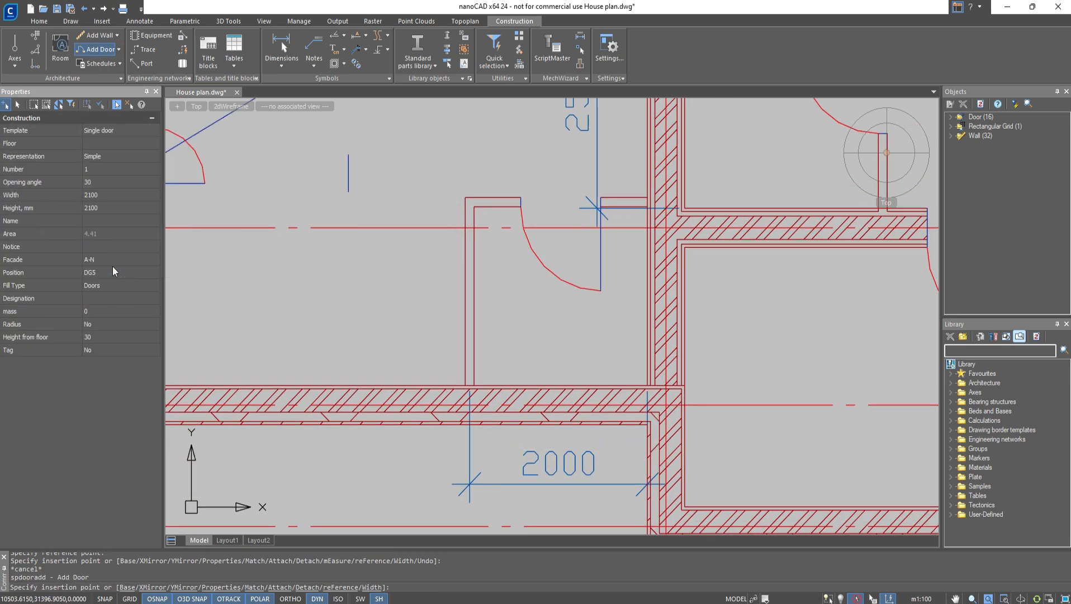
{"action": "left_click", "coordinate": [115, 196]}
{"action": "type", "text": "1100"}
{"action": "left_click", "coordinate": [92, 183]}
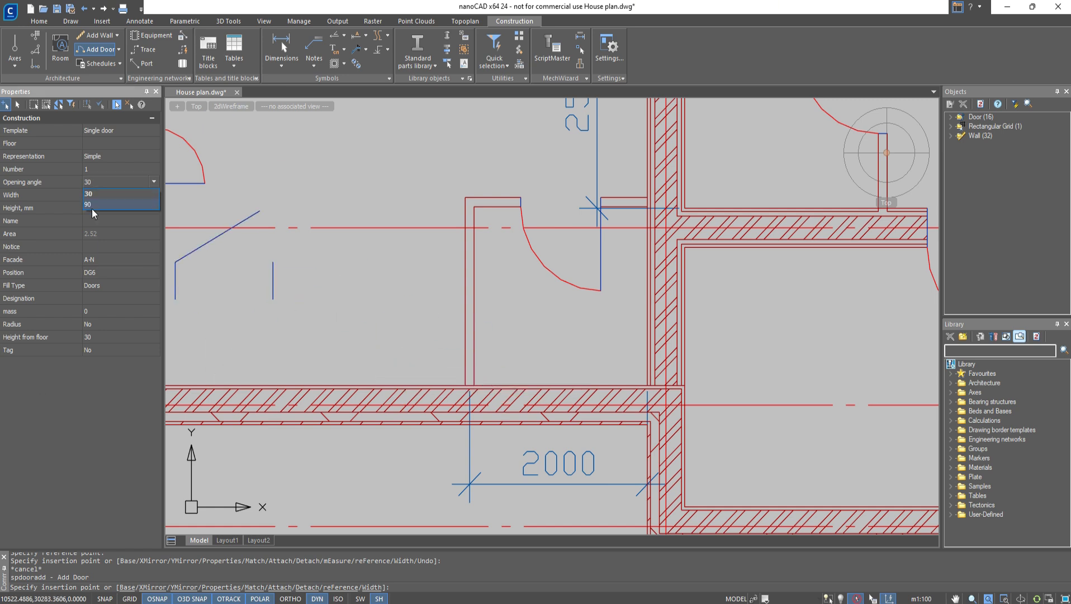
{"action": "left_click", "coordinate": [93, 346]}
- Place the single door in the axis H wall, 1525 from the inner corner with the vertical partition near axis 4, opening outward, and save
{"action": "right_click", "coordinate": [331, 341]}
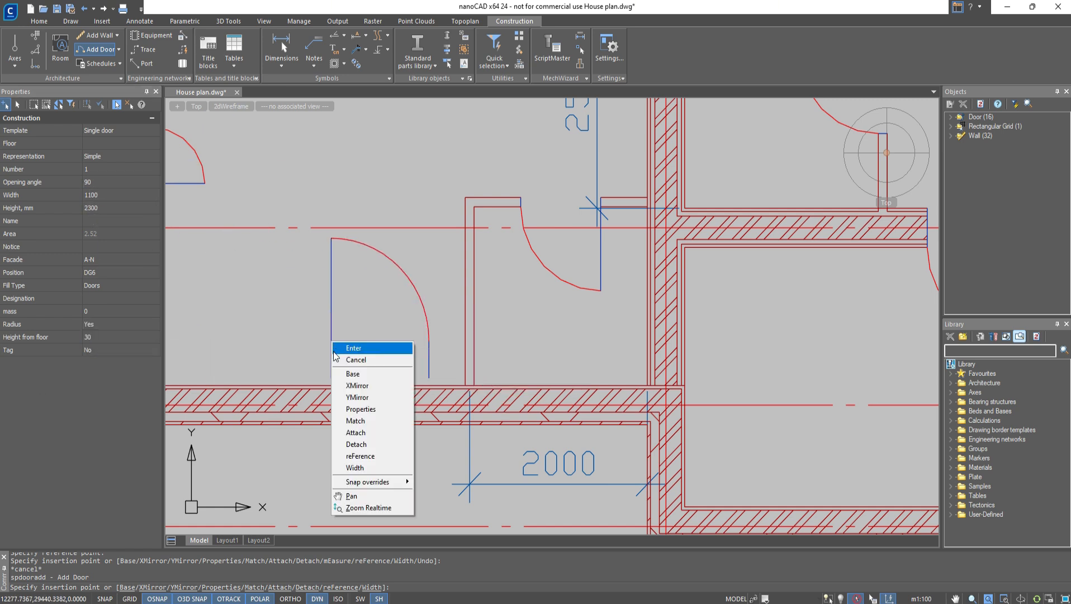
{"action": "left_click", "coordinate": [369, 457]}
{"action": "left_click", "coordinate": [474, 386]}
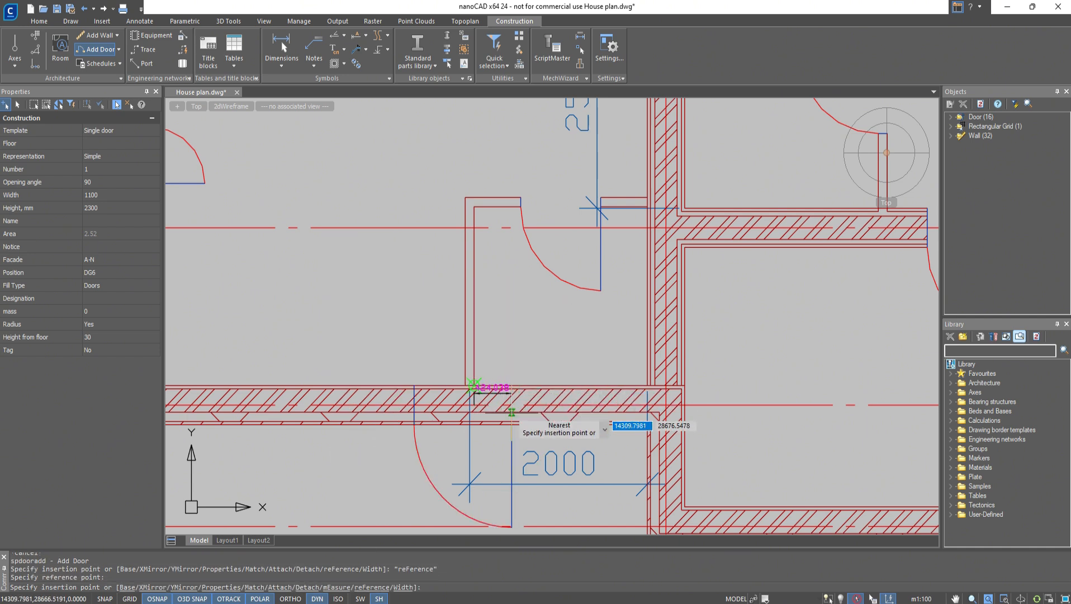
{"action": "type", "text": "1525"}
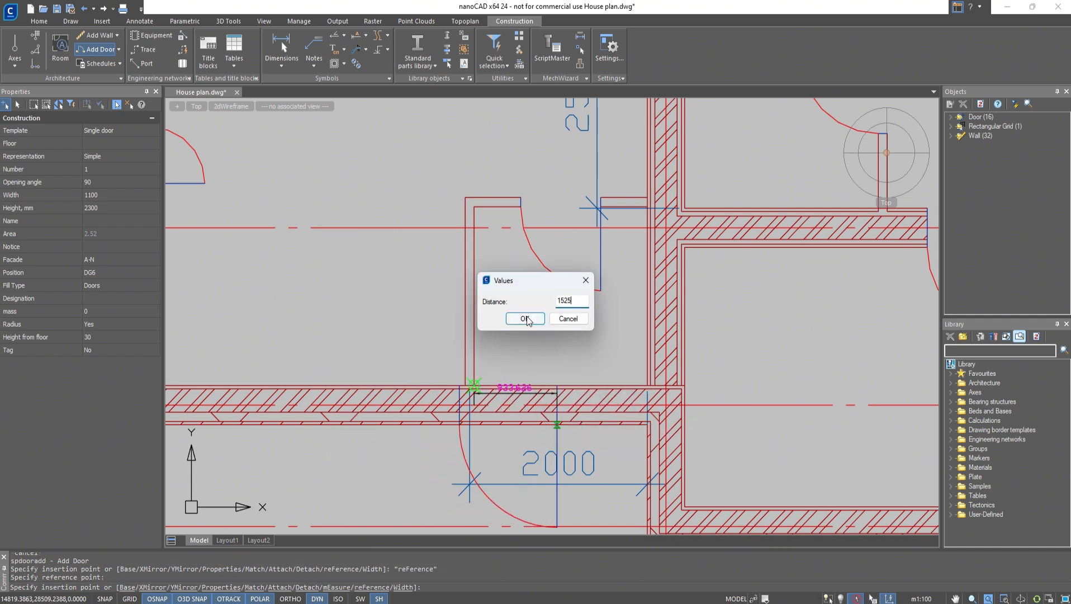
{"action": "left_click", "coordinate": [526, 318]}
{"action": "key", "text": "Escape"}
{"action": "key", "text": "ctrl+s"}
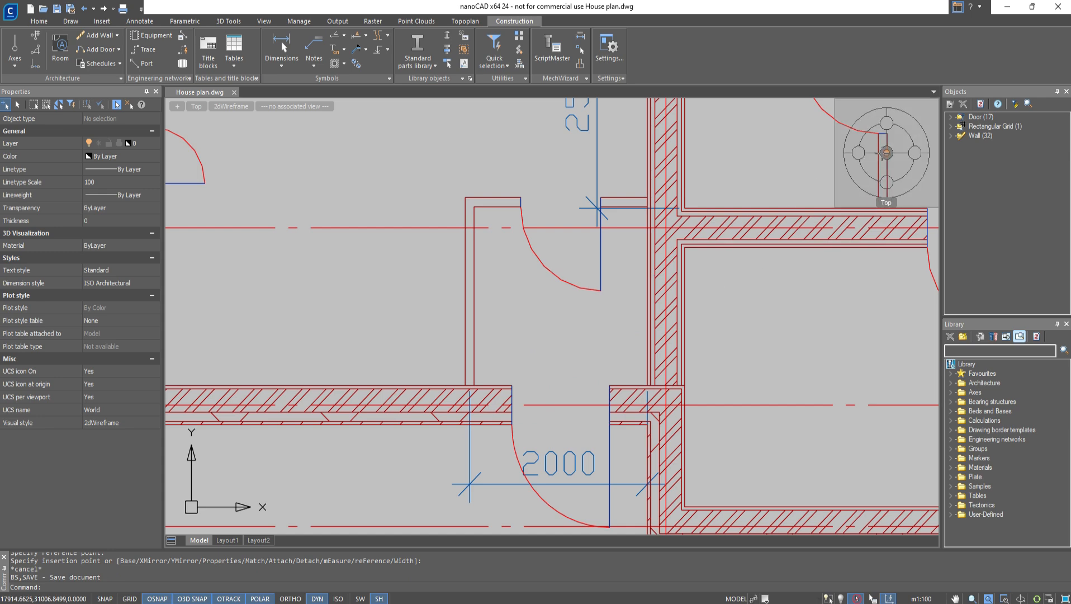
{"action": "scroll", "coordinate": [605, 349], "scroll_direction": "down", "scroll_amount": 8}
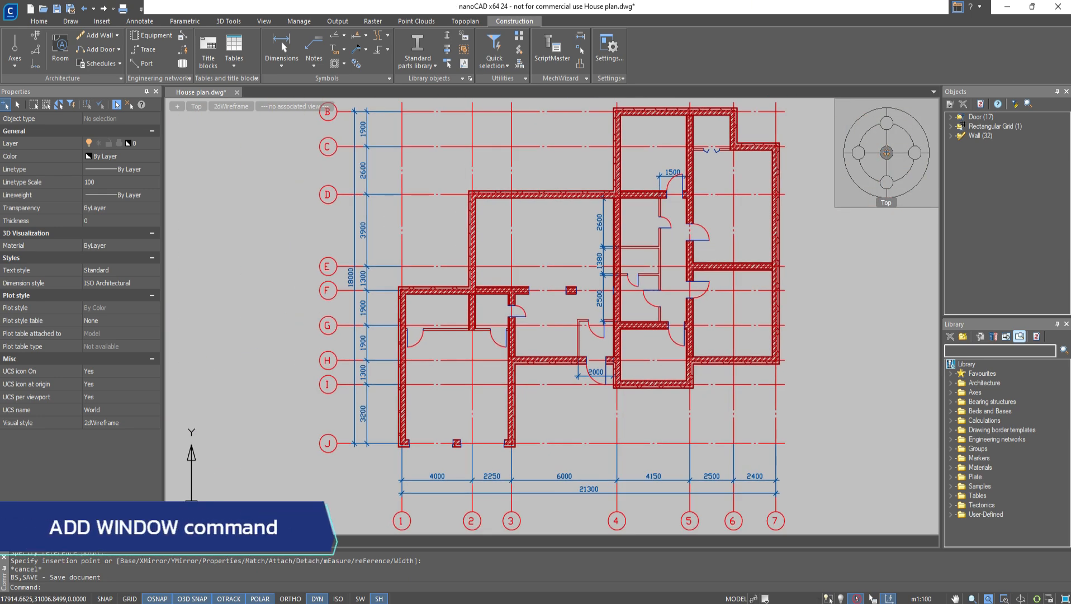
{"action": "key", "text": "ctrl+s"}
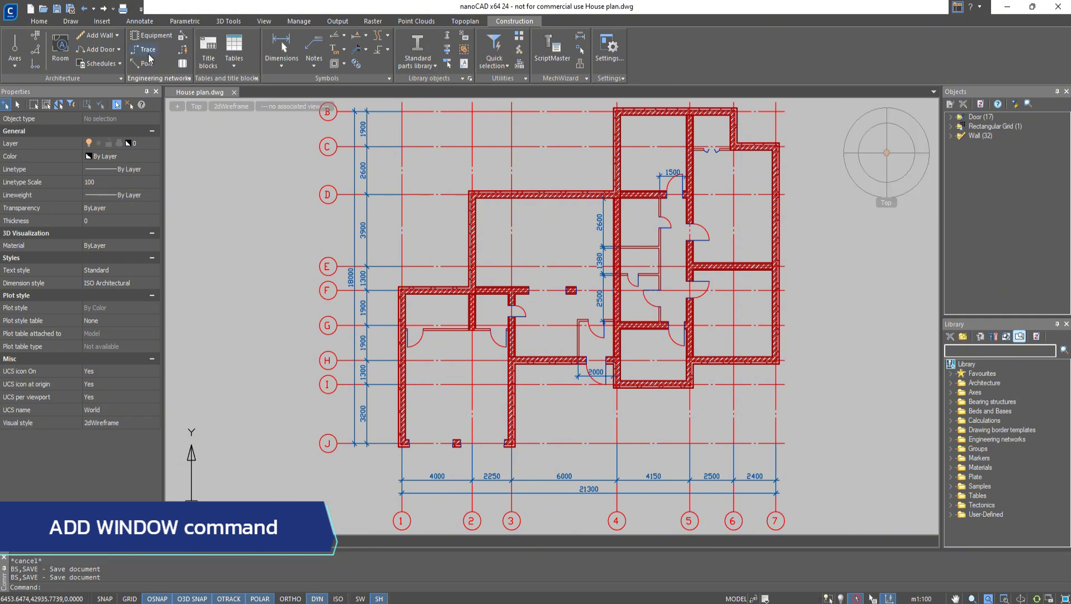
- Start a new window with position W1, width 900, height 1500 and the name 900x1500 window
{"action": "left_click", "coordinate": [118, 50]}
{"action": "left_click", "coordinate": [117, 67]}
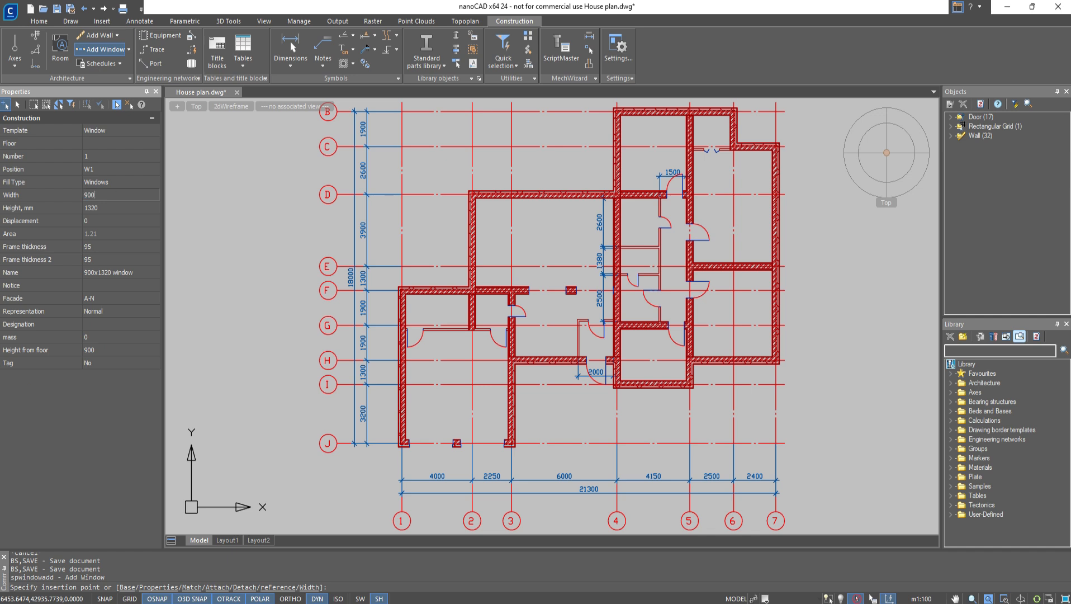
{"action": "left_click", "coordinate": [114, 208]}
{"action": "type", "text": "1"}
- Place the 900-wide window in the axis F wall, 1200 from its inner corner with the axis 1 wall
{"action": "right_click", "coordinate": [284, 342]}
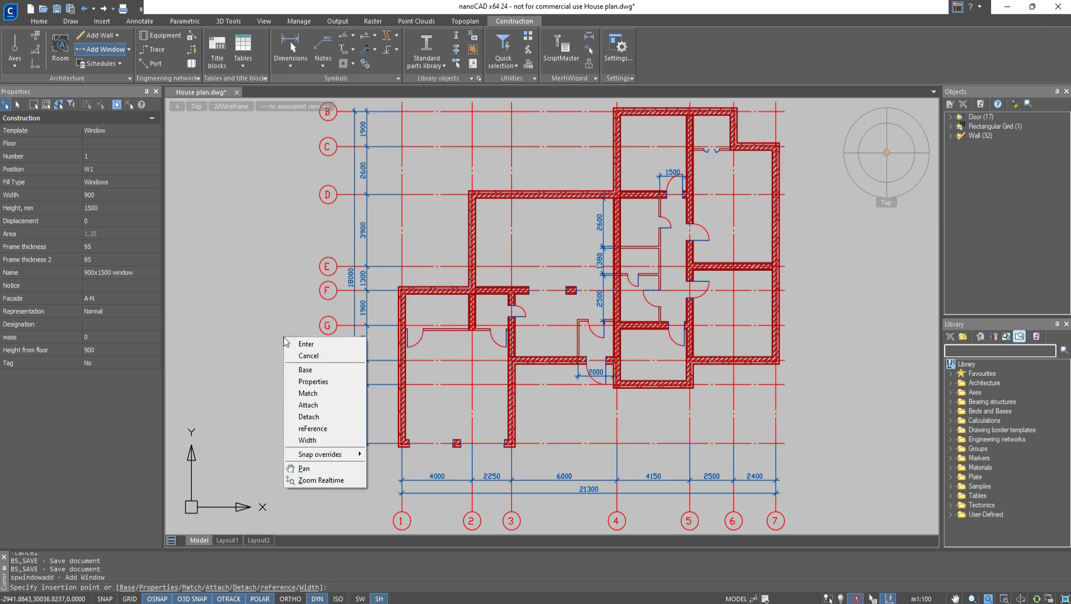
{"action": "left_click", "coordinate": [316, 428]}
{"action": "scroll", "coordinate": [402, 297], "scroll_direction": "up", "scroll_amount": 8}
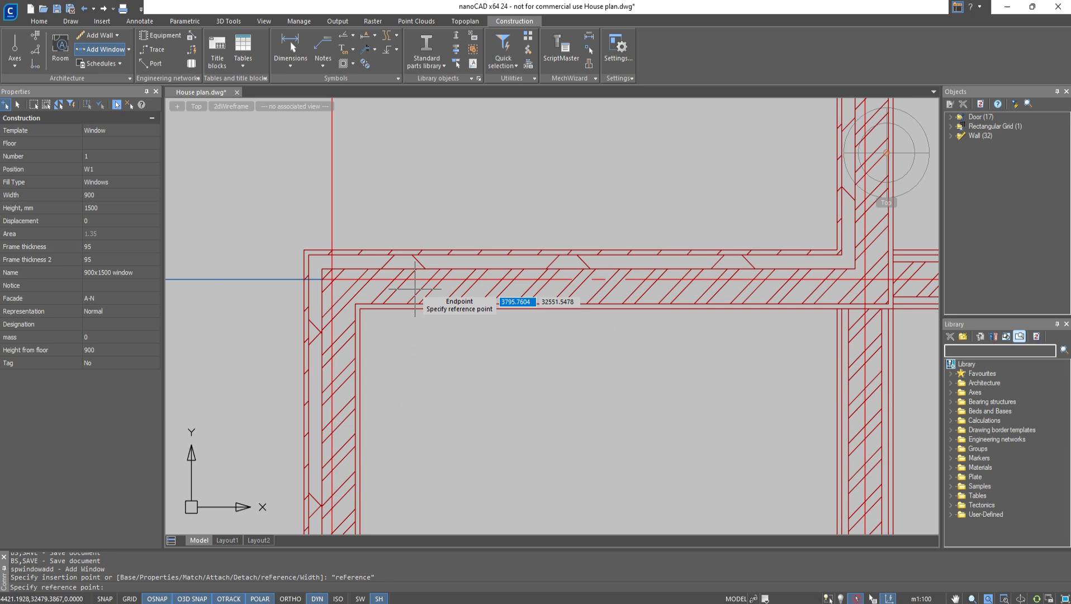
{"action": "left_click", "coordinate": [360, 308]}
{"action": "type", "text": "1200"}
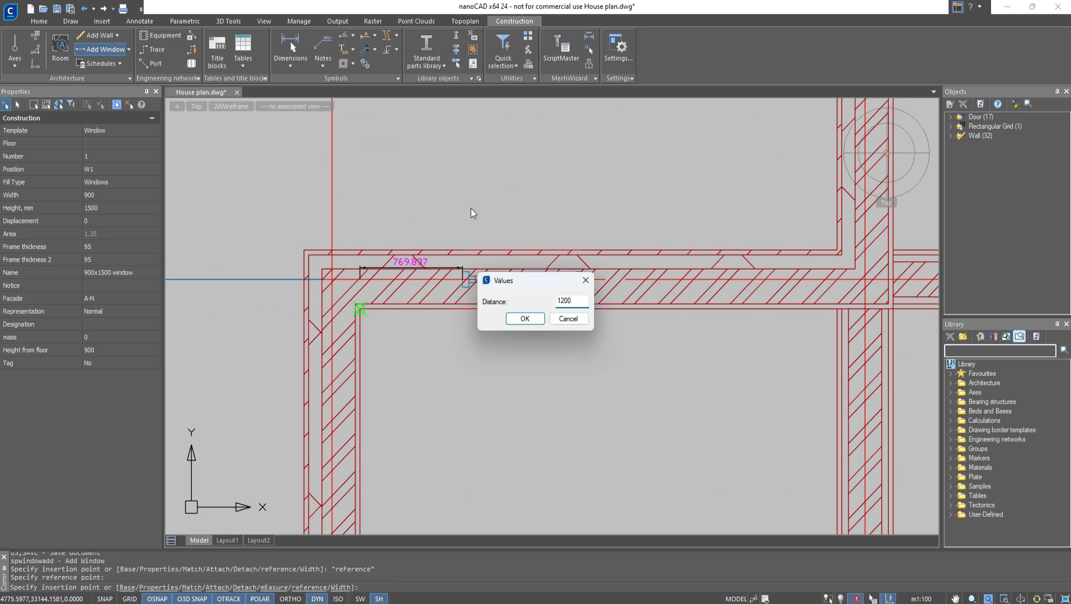
{"action": "left_click", "coordinate": [517, 316]}
- Place another 900-wide window in the axis B wall, 590 from its inner corner with the axis 5 wall
{"action": "scroll", "coordinate": [517, 315], "scroll_direction": "down", "scroll_amount": 3}
{"action": "middle_click_drag", "start_coordinate": [726, 174], "coordinate": [318, 274]}
{"action": "middle_click_drag", "start_coordinate": [570, 210], "coordinate": [347, 362]}
{"action": "scroll", "coordinate": [499, 178], "scroll_direction": "up", "scroll_amount": 2}
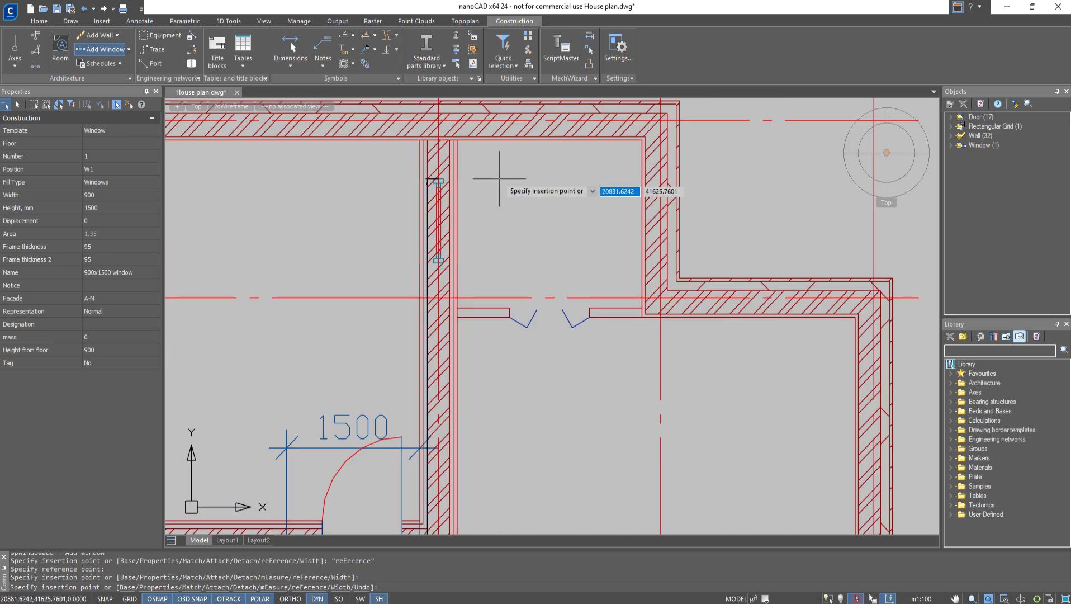
{"action": "middle_click_drag", "start_coordinate": [495, 216], "coordinate": [445, 297]}
{"action": "right_click", "coordinate": [445, 299]}
{"action": "left_click", "coordinate": [497, 403]}
{"action": "scroll", "coordinate": [439, 257], "scroll_direction": "up", "scroll_amount": 2}
{"action": "left_click", "coordinate": [366, 175]}
{"action": "middle_click_drag", "start_coordinate": [515, 201], "coordinate": [540, 335]}
{"action": "type", "text": "590"}
{"action": "left_click", "coordinate": [513, 318]}
- Place a 900-wide window by its midpoint in the axis C wall between axes 6 and 7, referenced from the outer corner, and end the command
{"action": "scroll", "coordinate": [563, 331], "scroll_direction": "down", "scroll_amount": 2}
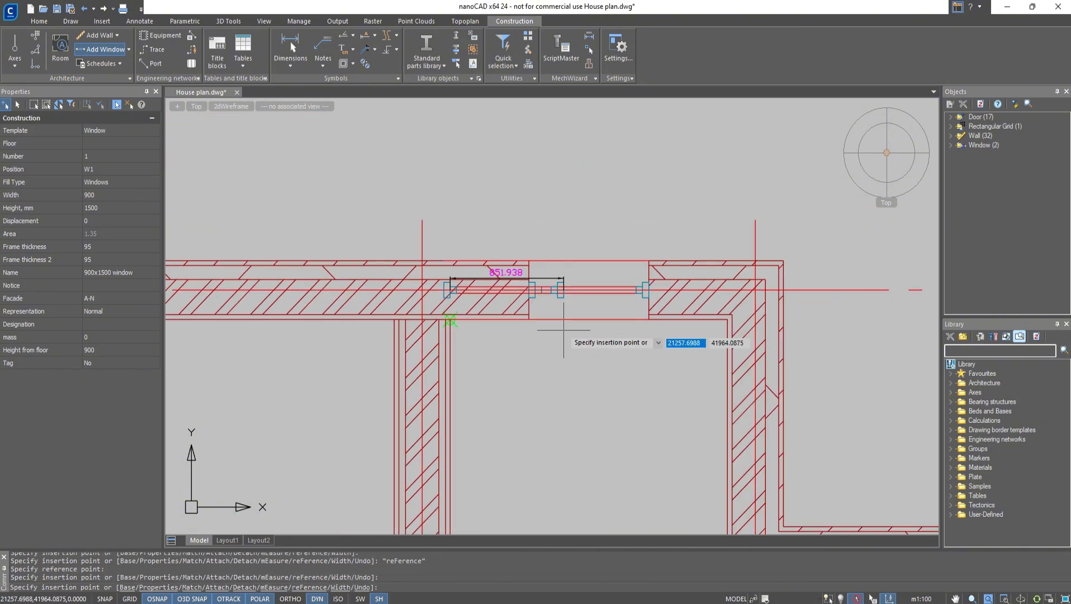
{"action": "middle_click_drag", "start_coordinate": [551, 170], "coordinate": [590, 239]}
{"action": "right_click", "coordinate": [574, 280]}
{"action": "left_click", "coordinate": [597, 314]}
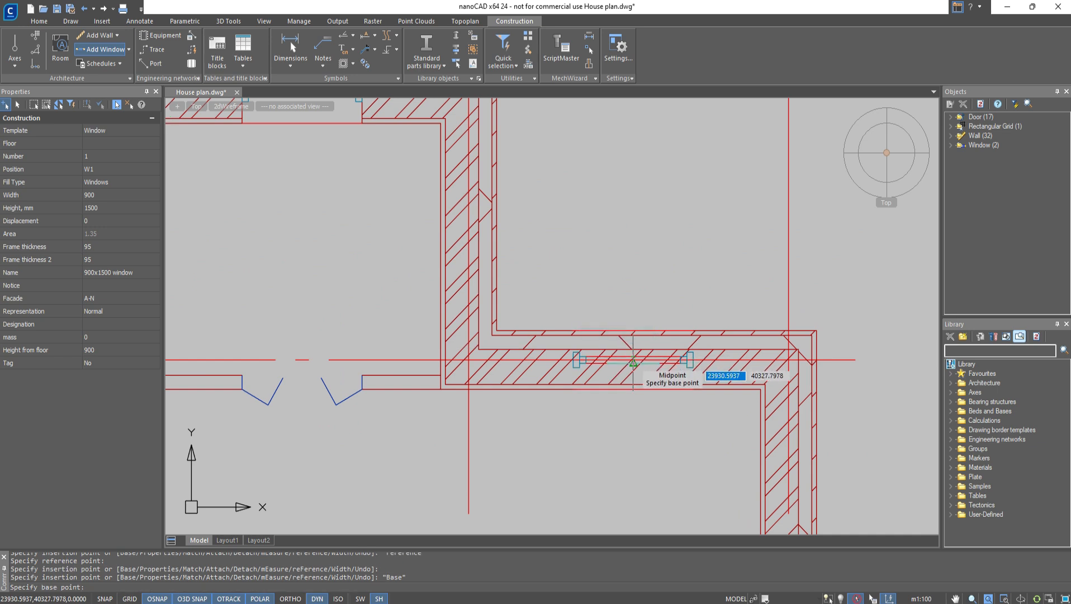
{"action": "left_click", "coordinate": [633, 363]}
{"action": "right_click", "coordinate": [614, 286]}
{"action": "left_click", "coordinate": [637, 390]}
{"action": "left_click", "coordinate": [496, 330]}
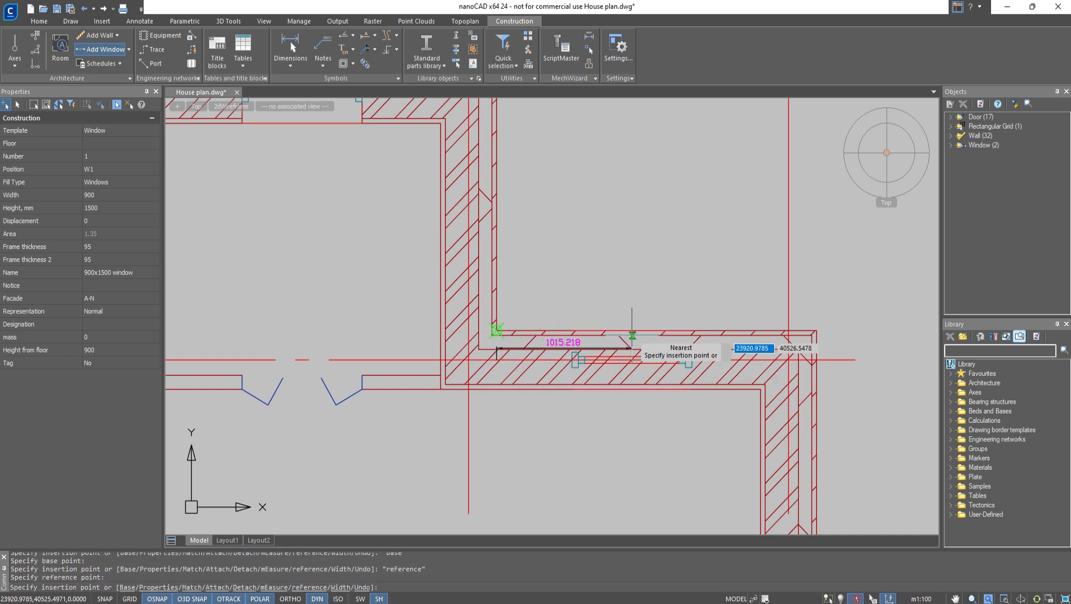
{"action": "left_click", "coordinate": [652, 334]}
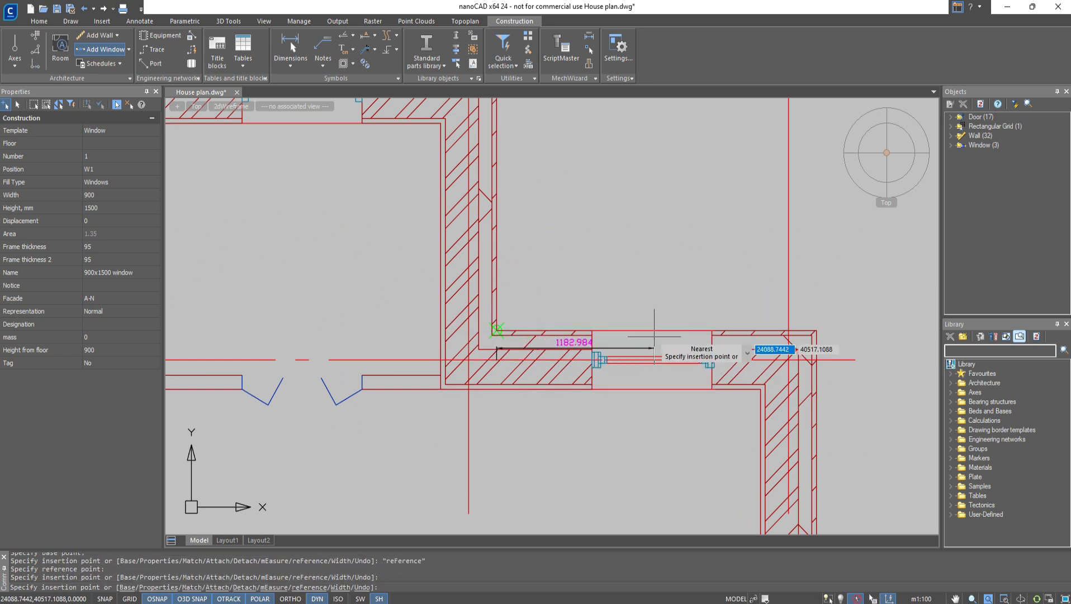
{"action": "key", "text": "Escape"}
- Start a new window with position W2, width 1700 and the name 1700x1500 window, keeping the height at 1500
{"action": "scroll", "coordinate": [653, 335], "scroll_direction": "down", "scroll_amount": 3}
{"action": "middle_click_drag", "start_coordinate": [649, 330], "coordinate": [535, 129]}
{"action": "left_click", "coordinate": [94, 53]}
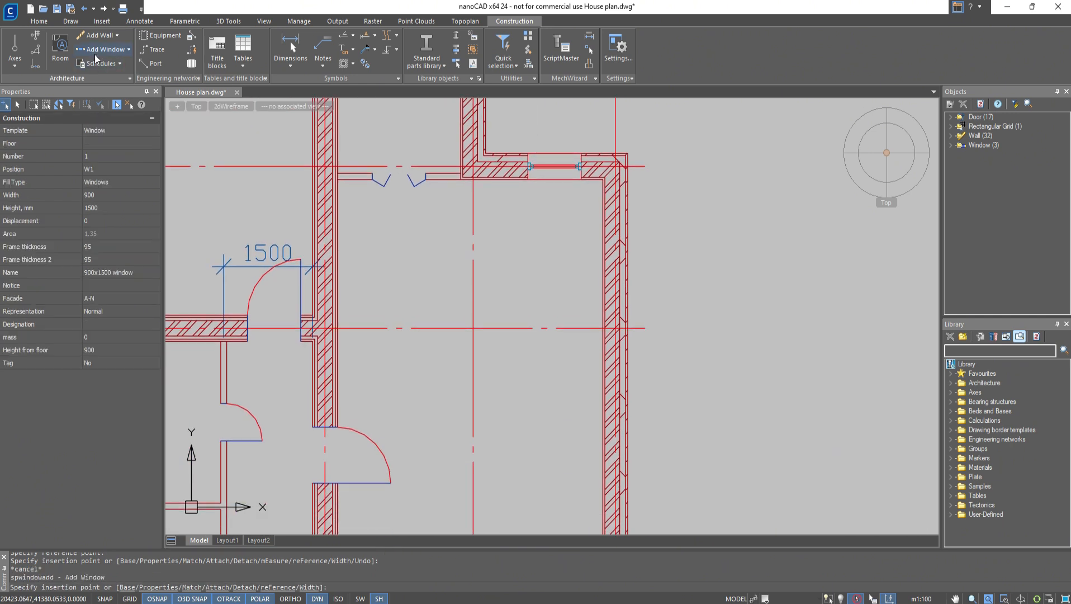
{"action": "left_click", "coordinate": [104, 195]}
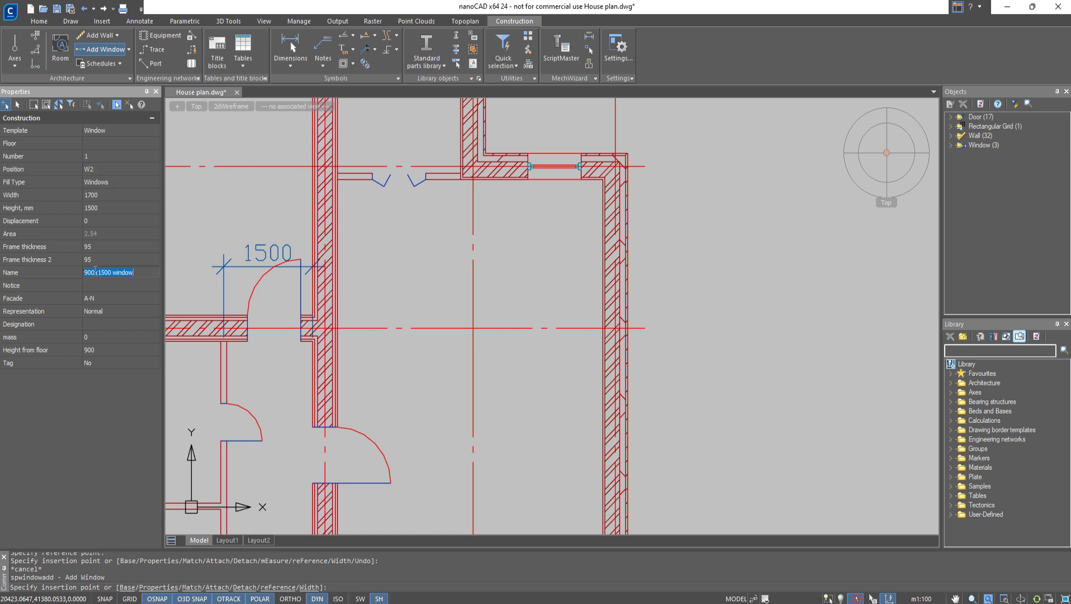
{"action": "type", "text": "1700"}
- Place the 1700-wide window in the axis 7 wall, 600 from its inner corner with the axis C wall
{"action": "right_click", "coordinate": [601, 257]}
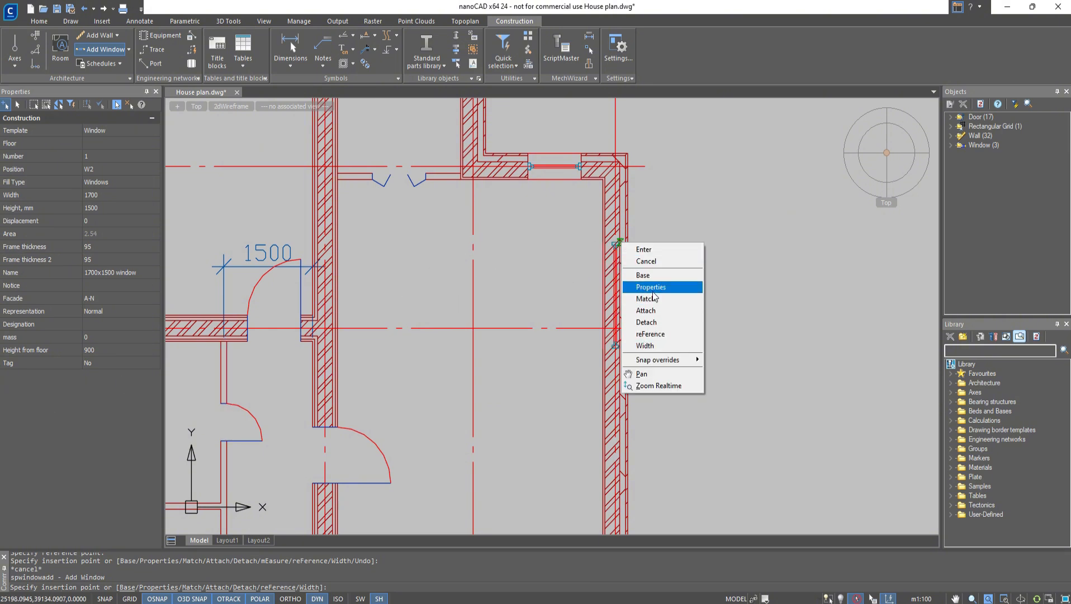
{"action": "left_click", "coordinate": [650, 333]}
{"action": "scroll", "coordinate": [602, 257], "scroll_direction": "up", "scroll_amount": 3}
{"action": "left_click", "coordinate": [628, 180]}
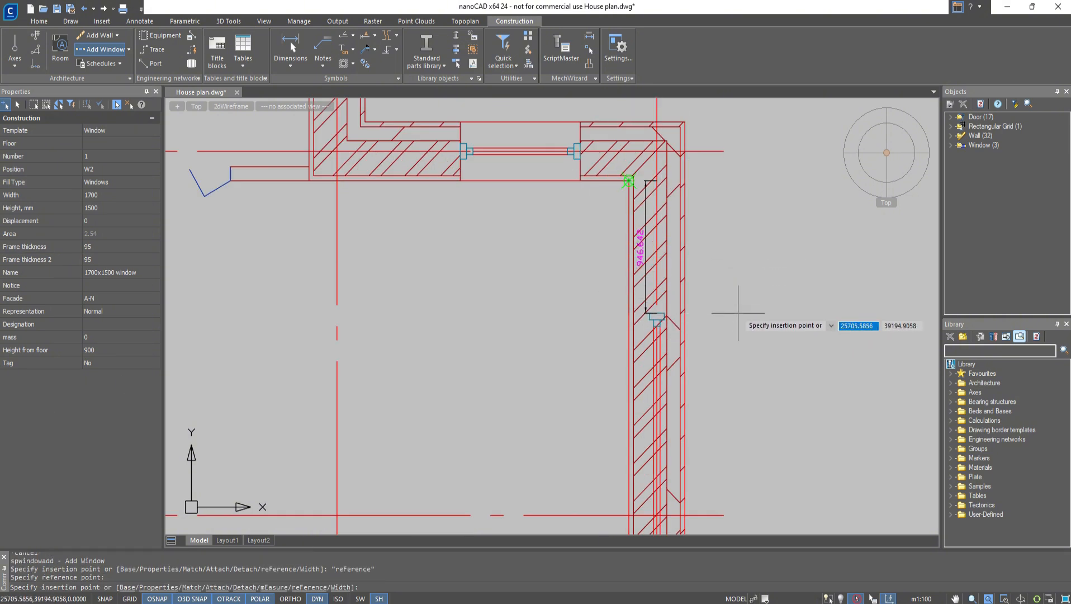
{"action": "type", "text": "600"}
{"action": "left_click", "coordinate": [529, 322]}
- Place another 1700-wide window in the axis 7 wall, 600 above its inner corner with the axis E wall
{"action": "scroll", "coordinate": [522, 340], "scroll_direction": "down", "scroll_amount": 3}
{"action": "middle_click_drag", "start_coordinate": [522, 340], "coordinate": [574, 78]}
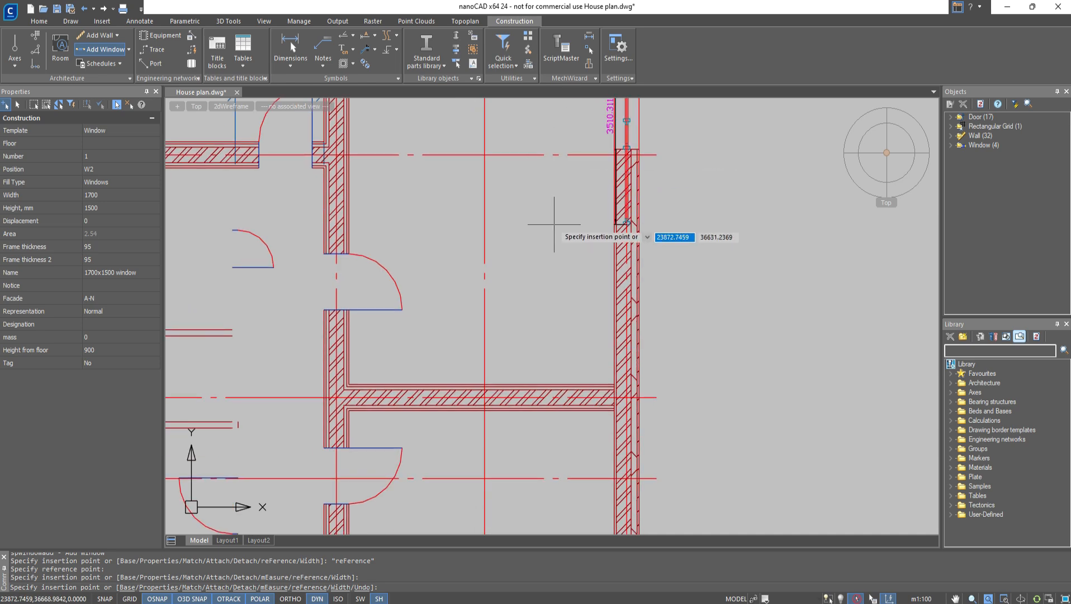
{"action": "right_click", "coordinate": [556, 251]}
{"action": "left_click", "coordinate": [605, 354]}
{"action": "scroll", "coordinate": [614, 384], "scroll_direction": "up", "scroll_amount": 3}
{"action": "scroll", "coordinate": [582, 351], "scroll_direction": "down", "scroll_amount": 5}
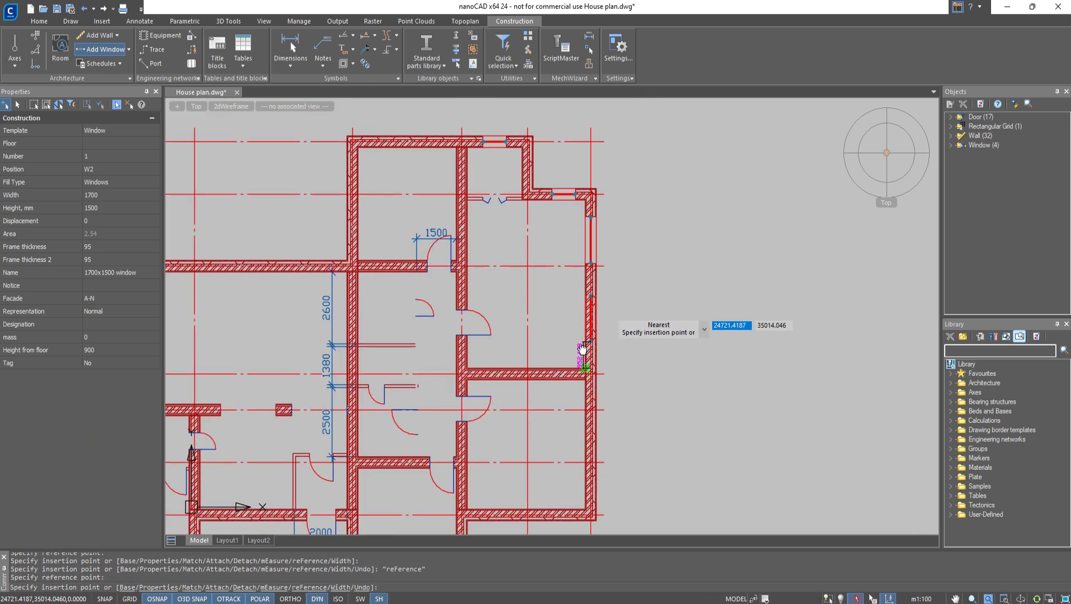
{"action": "scroll", "coordinate": [581, 355], "scroll_direction": "up", "scroll_amount": 3}
{"action": "left_click", "coordinate": [580, 422]}
{"action": "left_click", "coordinate": [547, 358]}
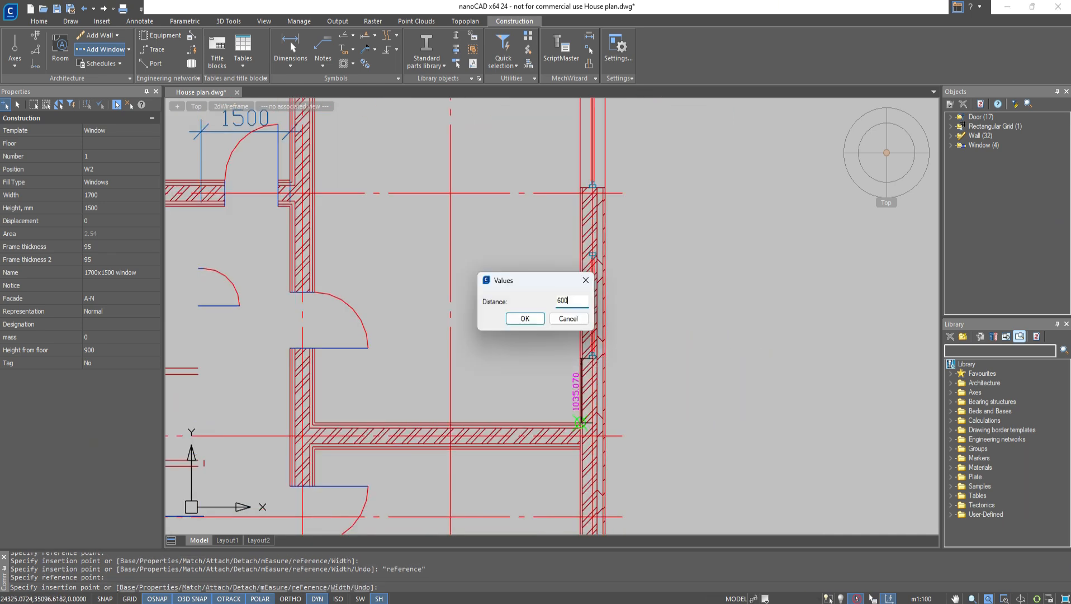
{"action": "left_click", "coordinate": [532, 317]}
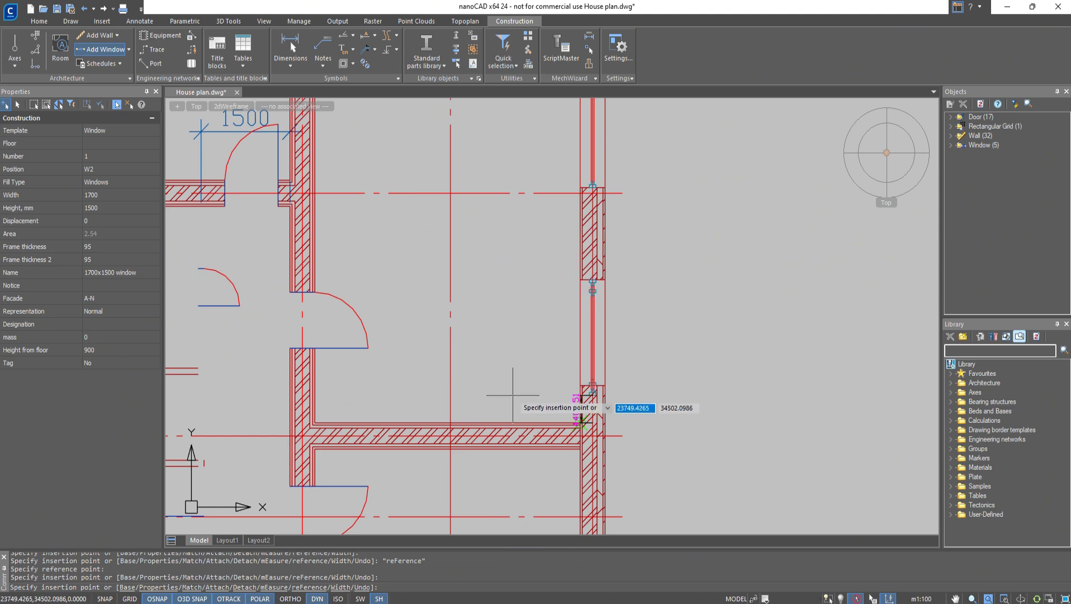
- Restart the window command, set the base point to the window's middle, and place a 1700-wide window in the axis 7 wall between axes E and H
{"action": "middle_click_drag", "start_coordinate": [512, 394], "coordinate": [532, 153]}
{"action": "key", "text": "Escape"}
{"action": "key", "text": "Return"}
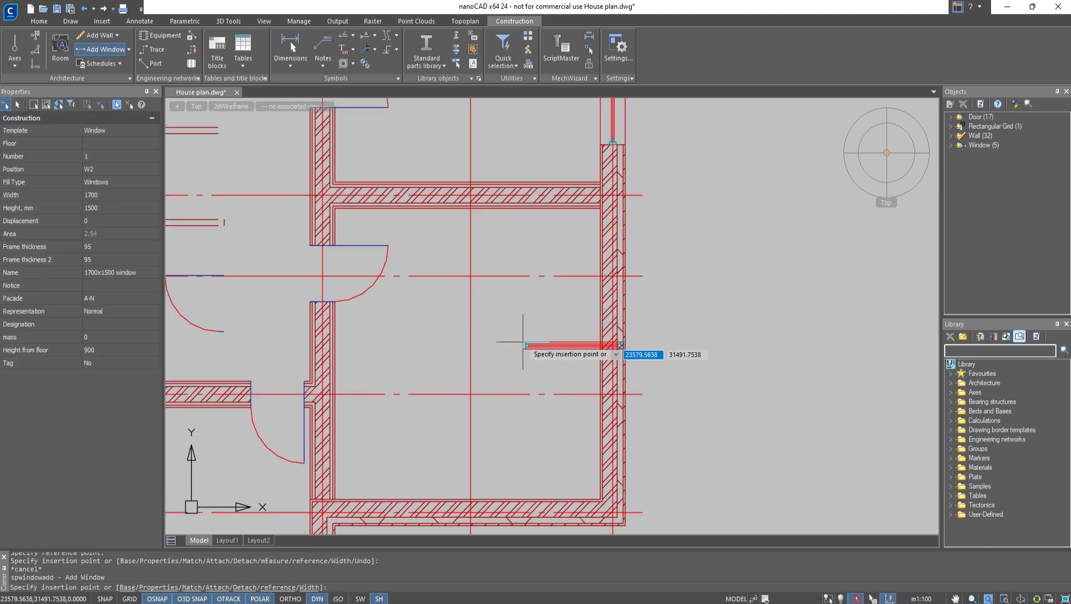
{"action": "right_click", "coordinate": [488, 339]}
{"action": "left_click", "coordinate": [515, 375]}
{"action": "scroll", "coordinate": [544, 353], "scroll_direction": "up", "scroll_amount": 1}
{"action": "left_click", "coordinate": [535, 337]}
{"action": "scroll", "coordinate": [533, 333], "scroll_direction": "down", "scroll_amount": 1}
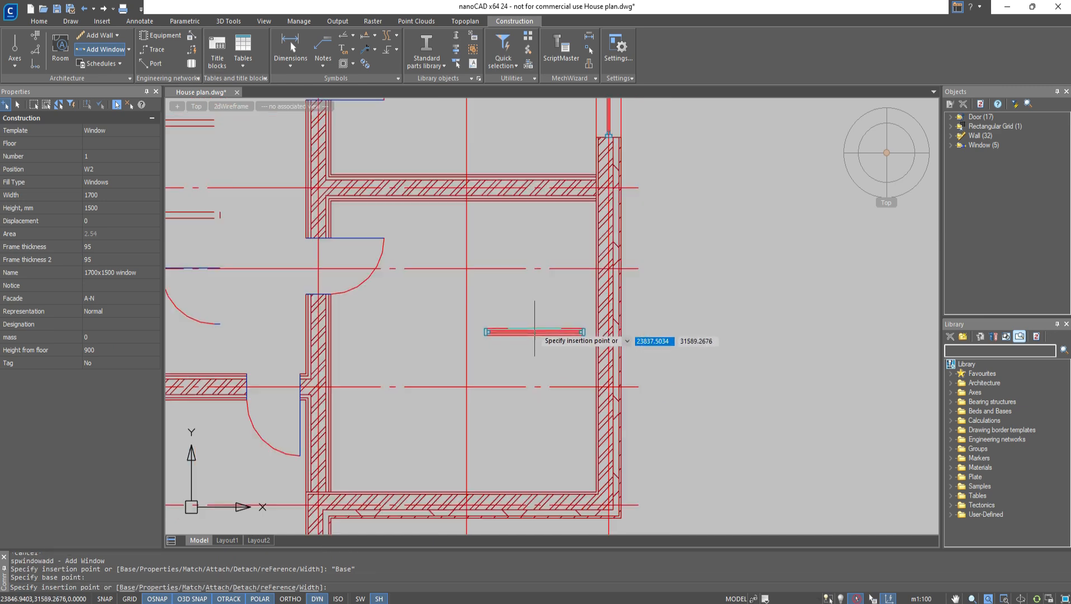
{"action": "right_click", "coordinate": [534, 329]}
{"action": "key", "text": "Escape"}
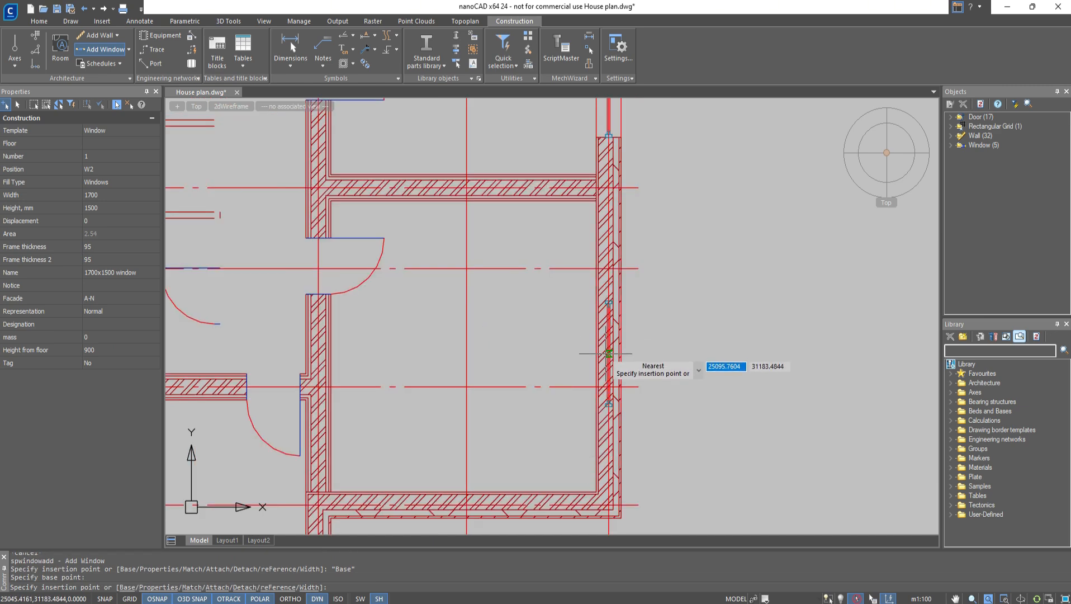
{"action": "left_click", "coordinate": [613, 326]}
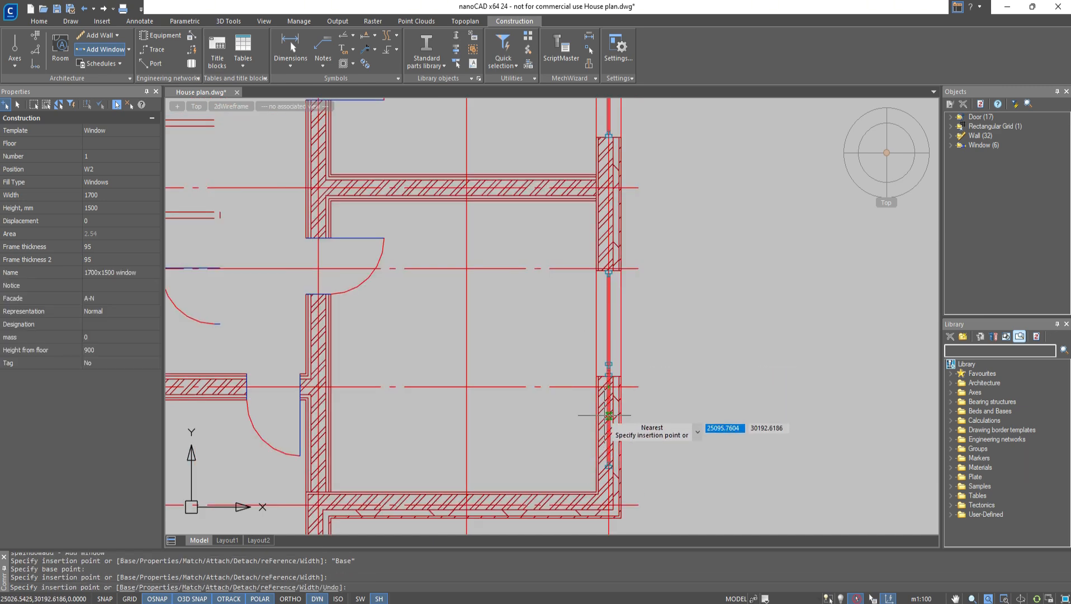
- Place a 1700-wide window at the midpoint of the axis H wall between axes 5 and 7
{"action": "middle_click_drag", "start_coordinate": [609, 423], "coordinate": [724, 282]}
{"action": "scroll", "coordinate": [583, 366], "scroll_direction": "up", "scroll_amount": 2}
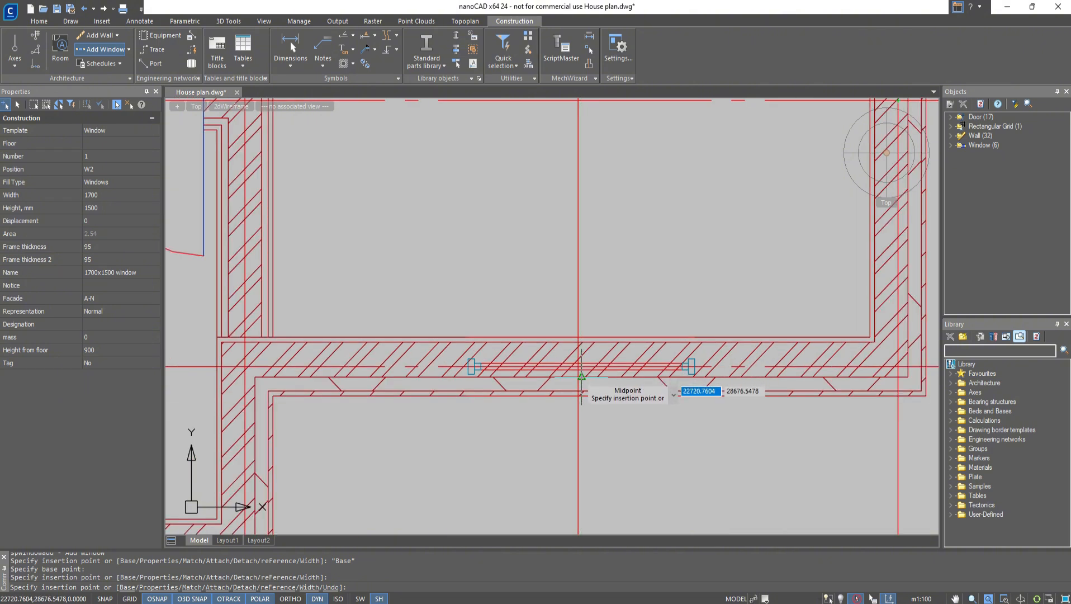
{"action": "left_click", "coordinate": [581, 377]}
- Place a 1700-wide window in the axis H wall with its middle 1600 from the inner corner with the axis 3 wall
{"action": "scroll", "coordinate": [580, 377], "scroll_direction": "down", "scroll_amount": 3}
{"action": "scroll", "coordinate": [474, 348], "scroll_direction": "up", "scroll_amount": 3}
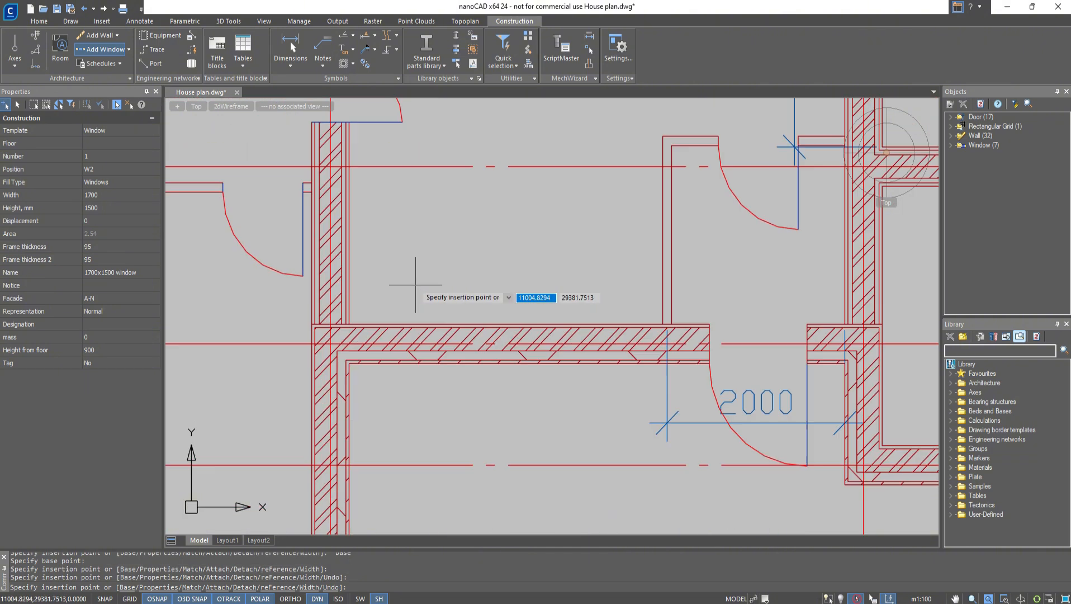
{"action": "right_click", "coordinate": [488, 324]}
{"action": "left_click", "coordinate": [520, 401]}
{"action": "left_click", "coordinate": [349, 324]}
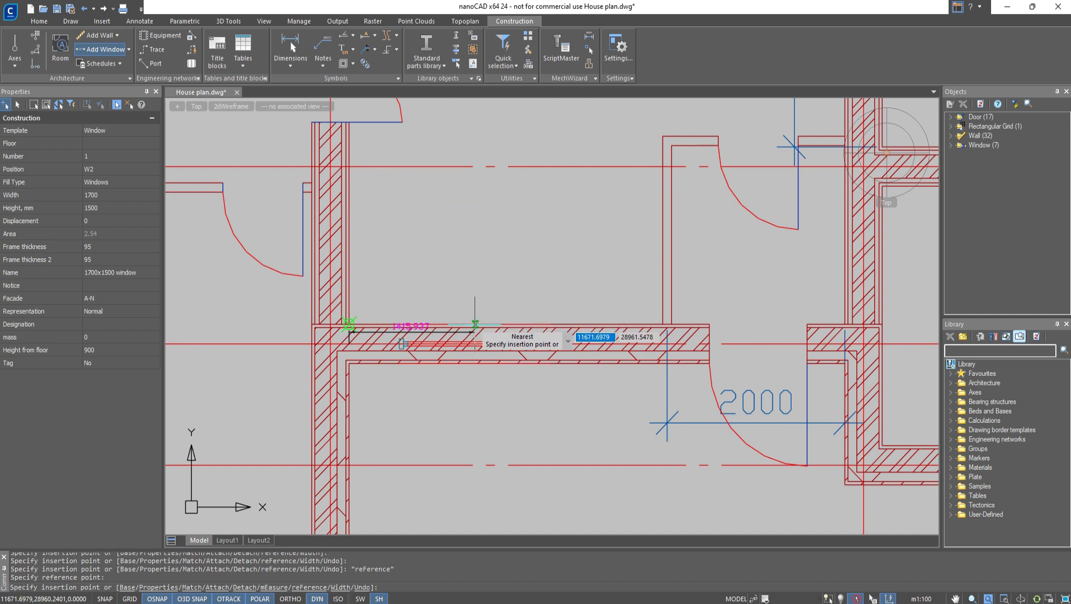
{"action": "type", "text": "1600"}
{"action": "left_click", "coordinate": [523, 319]}
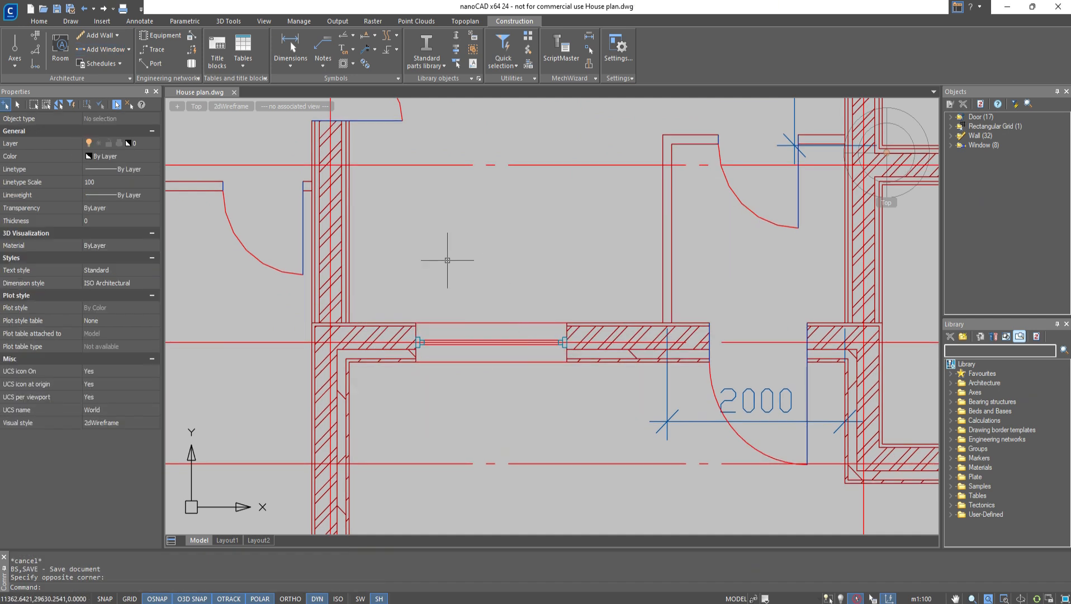
- Add a window with position W3, width 2000 and name 2000x1500 window in the axis D wall, 600 from the inner corner with the axis 4 wall
{"action": "left_click", "coordinate": [89, 52]}
{"action": "left_click", "coordinate": [96, 169]}
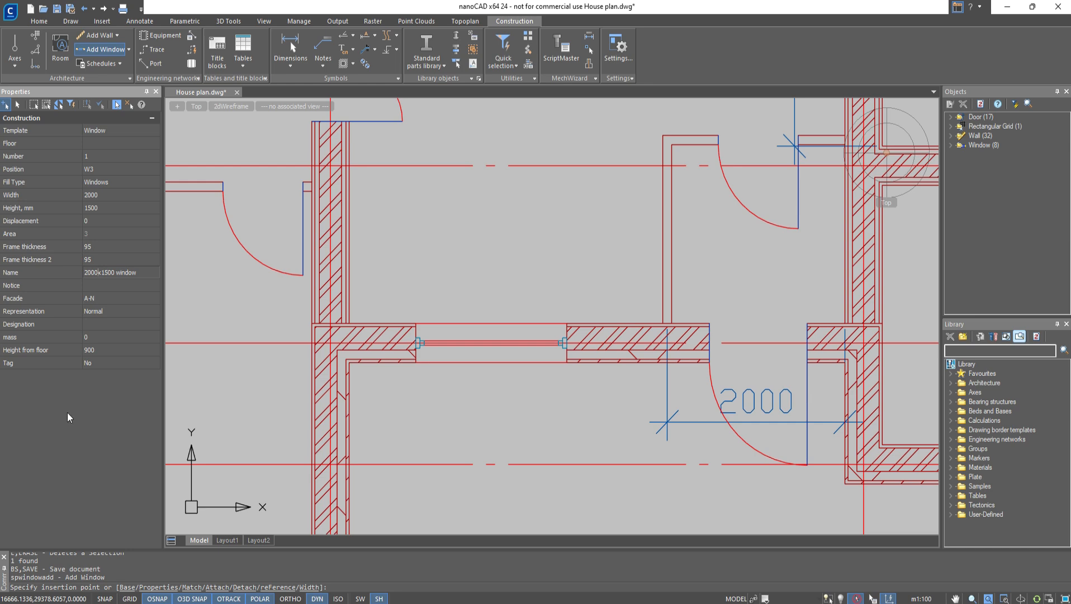
{"action": "mouse_move", "coordinate": [550, 140]}
{"action": "middle_mouse_down"}
{"action": "mouse_move", "coordinate": [504, 391]}
{"action": "mouse_move", "coordinate": [473, 471]}
{"action": "middle_mouse_up"}
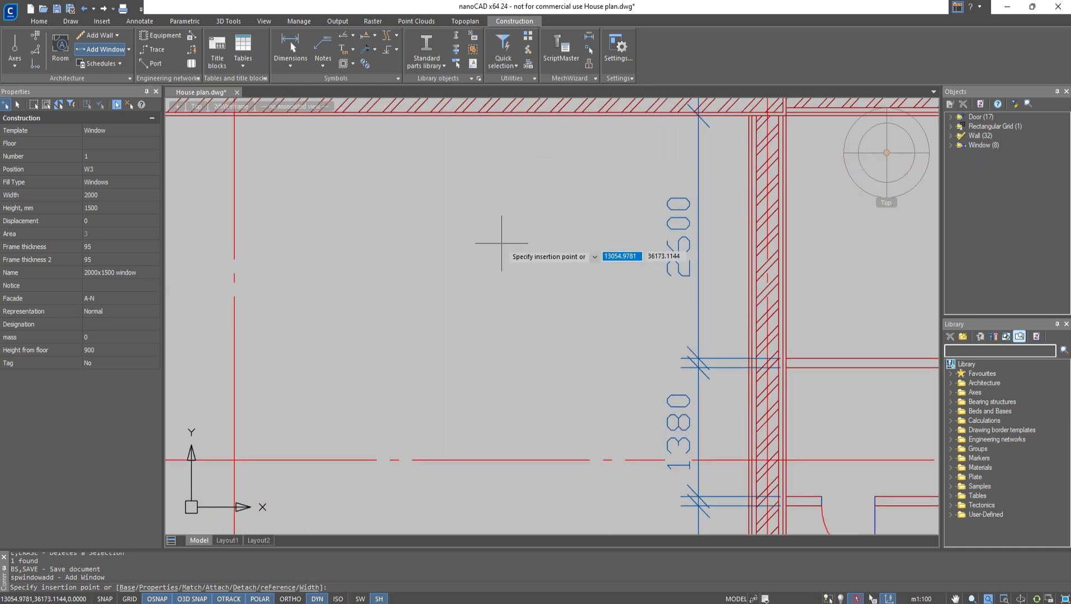
{"action": "middle_click_drag", "start_coordinate": [502, 243], "coordinate": [494, 328]}
{"action": "right_click", "coordinate": [511, 307]}
{"action": "left_click", "coordinate": [540, 399]}
{"action": "left_click", "coordinate": [751, 284]}
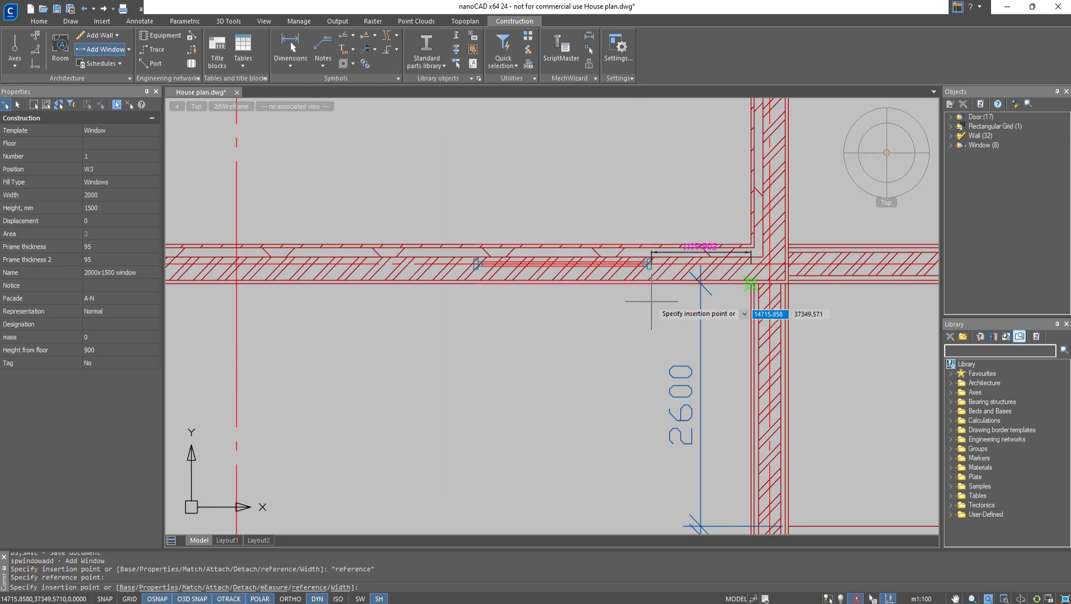
{"action": "type", "text": "600"}
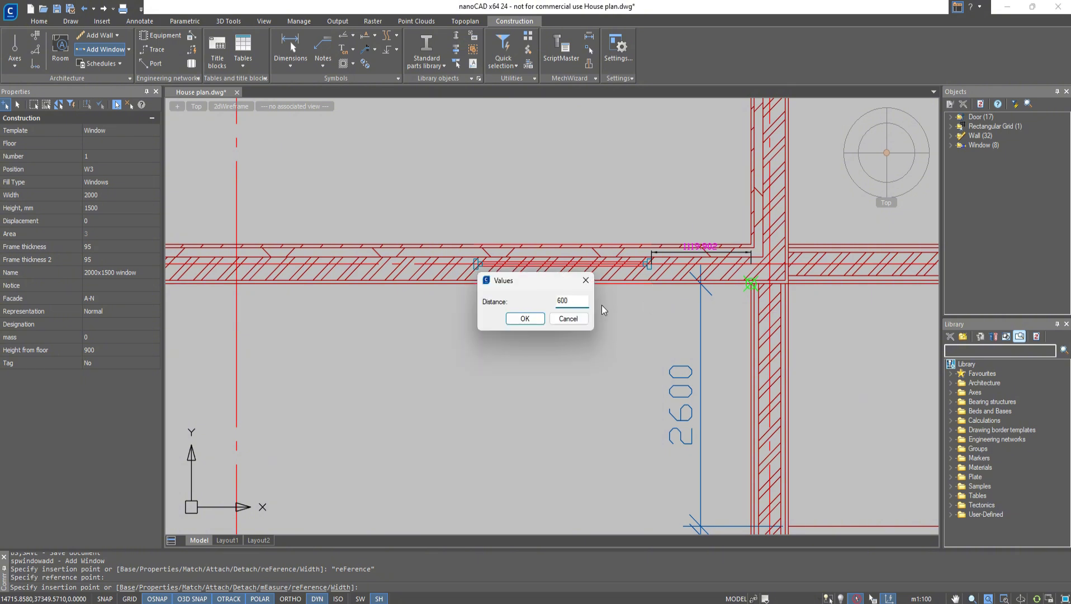
{"action": "left_click", "coordinate": [524, 322]}
- Place another 2000-wide window in the axis D wall, 1000 from the left edge of the window beside axis 4, and end the command
{"action": "middle_click_drag", "start_coordinate": [500, 182], "coordinate": [605, 199]}
{"action": "right_click", "coordinate": [610, 201]}
{"action": "left_click", "coordinate": [660, 308]}
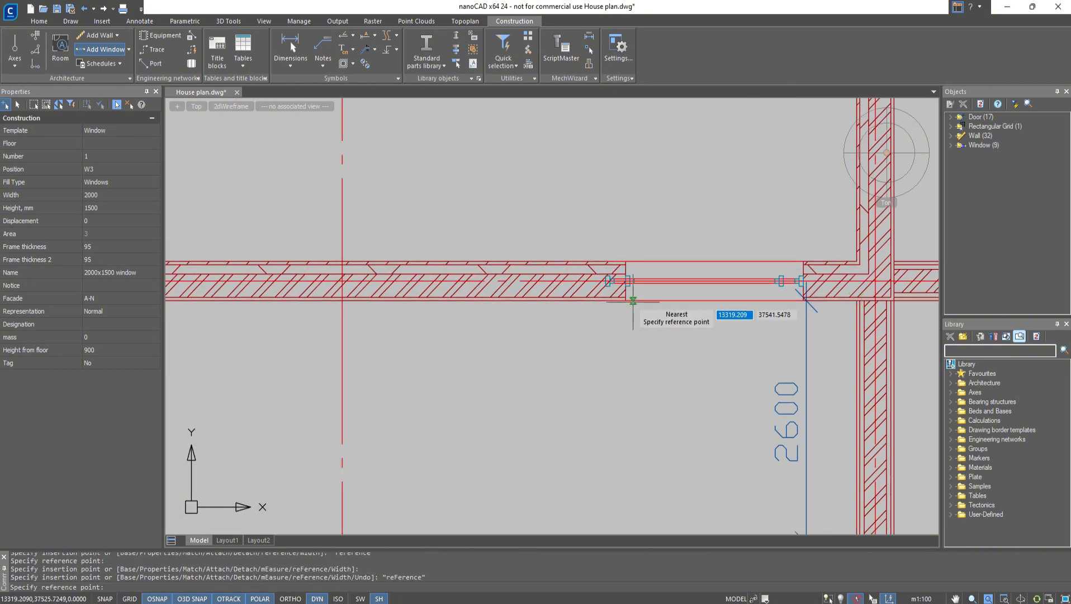
{"action": "left_click", "coordinate": [626, 300]}
{"action": "type", "text": "1000"}
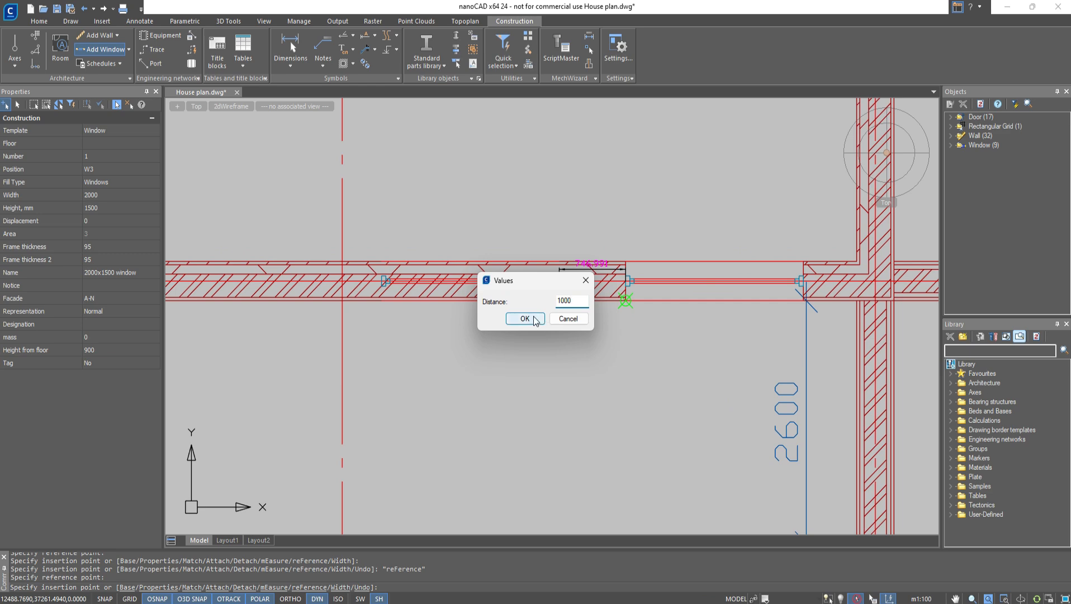
{"action": "left_click", "coordinate": [534, 319]}
{"action": "key", "text": "Escape"}
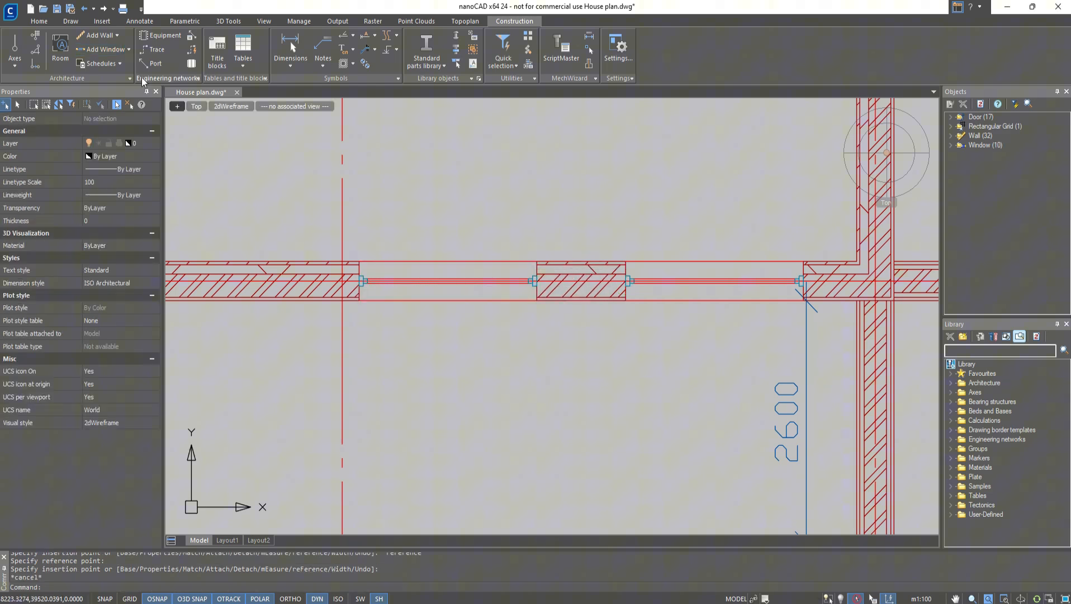
- Add a 2000-wide window by its middle base point at the centre of the axis I wall between axes 4 and 5
{"action": "left_click", "coordinate": [97, 53]}
{"action": "middle_click_drag", "start_coordinate": [718, 445], "coordinate": [403, 81]}
{"action": "middle_click_drag", "start_coordinate": [594, 455], "coordinate": [399, 51]}
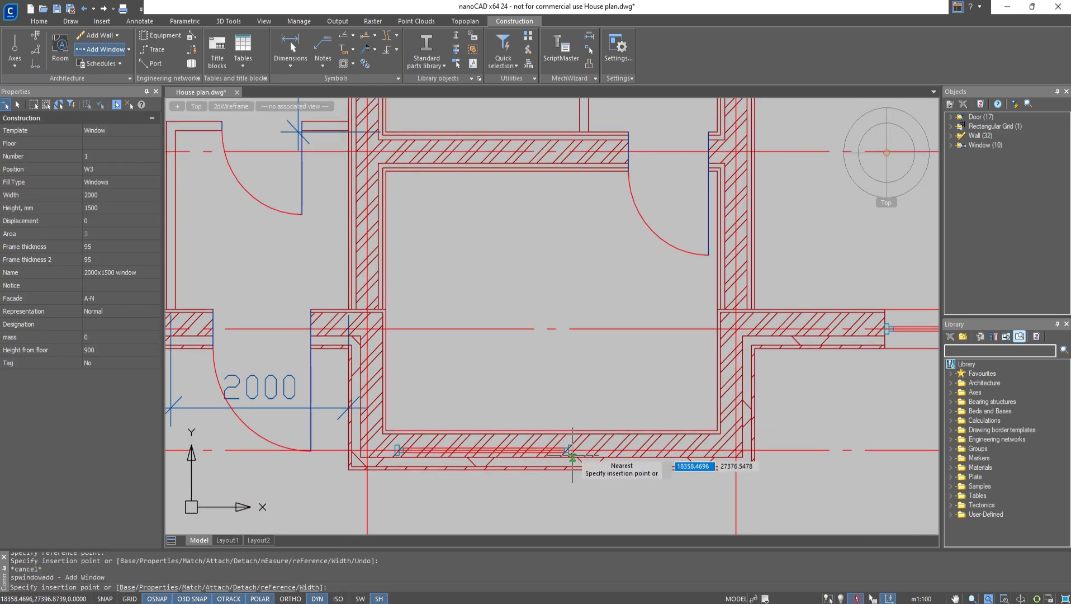
{"action": "right_click", "coordinate": [483, 419]}
{"action": "left_click", "coordinate": [498, 453]}
{"action": "left_click", "coordinate": [570, 452]}
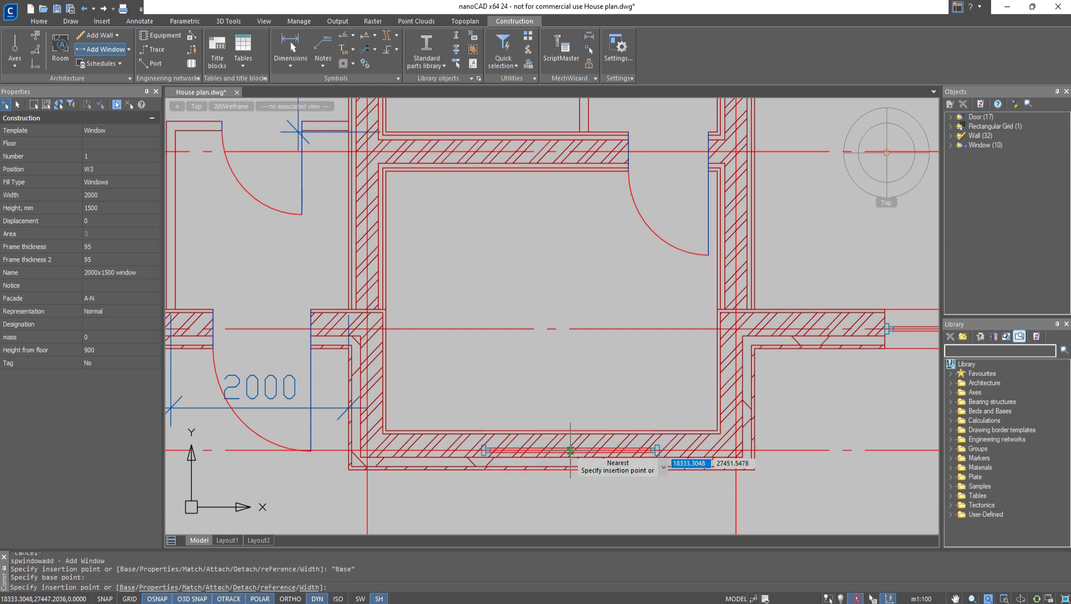
{"action": "middle_click_drag", "start_coordinate": [545, 452], "coordinate": [614, 365]}
{"action": "left_click", "coordinate": [621, 362]}
{"action": "key", "text": "Escape"}
- Copy the axis I window by its midpoint straight up into the axis B wall between axes 4 and 5, and show the whole plan
{"action": "left_click", "coordinate": [608, 361]}
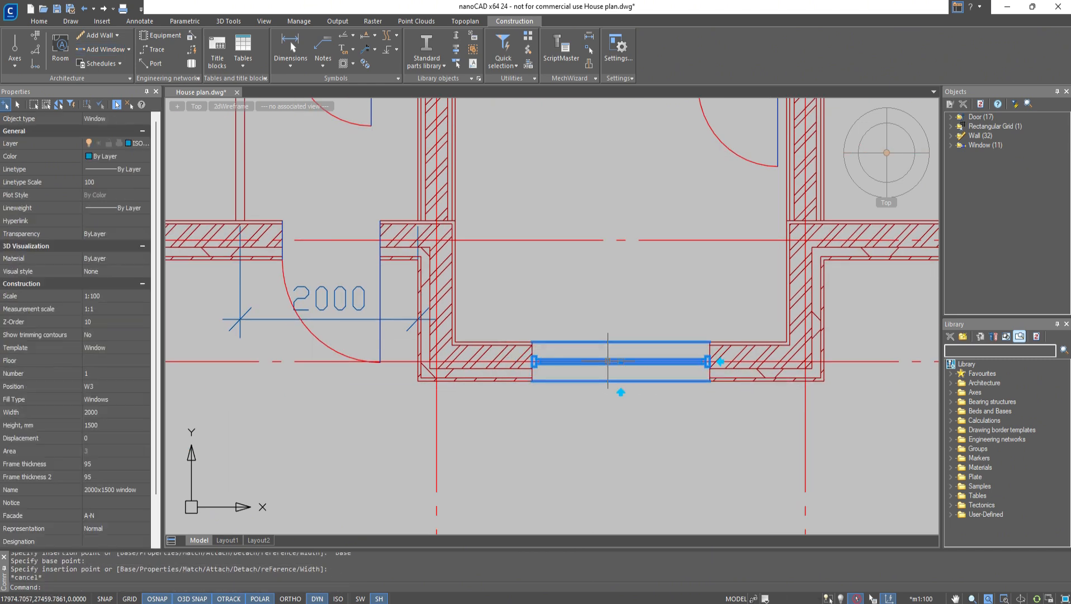
{"action": "type", "text": "co"}
{"action": "key", "text": "Return"}
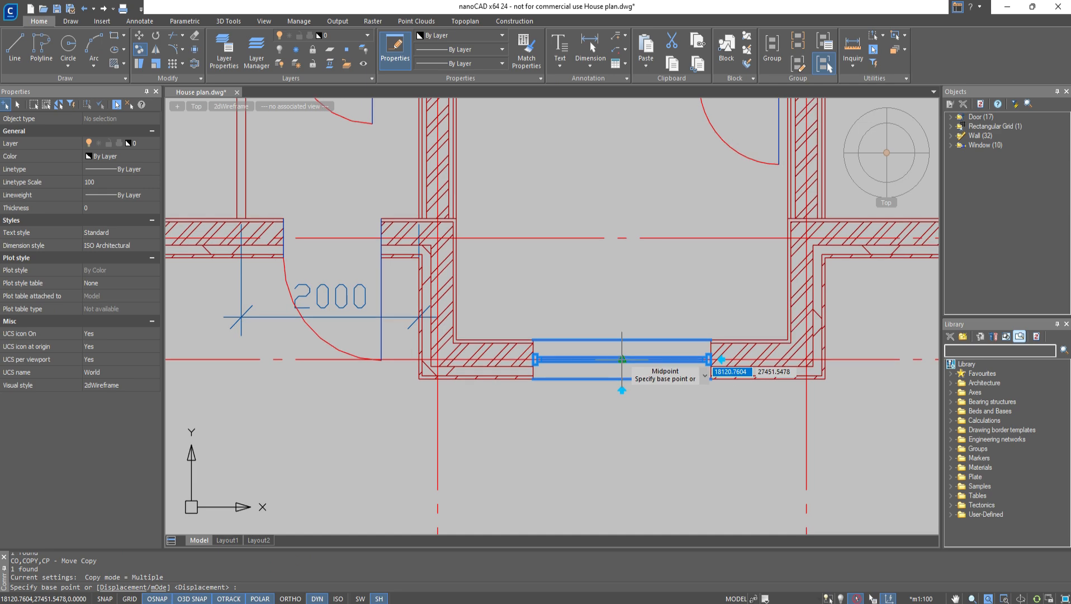
{"action": "left_click", "coordinate": [620, 361]}
{"action": "scroll", "coordinate": [621, 361], "scroll_direction": "down", "scroll_amount": 2}
{"action": "middle_click_drag", "start_coordinate": [614, 168], "coordinate": [562, 475]}
{"action": "middle_click_drag", "start_coordinate": [564, 184], "coordinate": [585, 477]}
{"action": "middle_click_drag", "start_coordinate": [583, 237], "coordinate": [586, 303]}
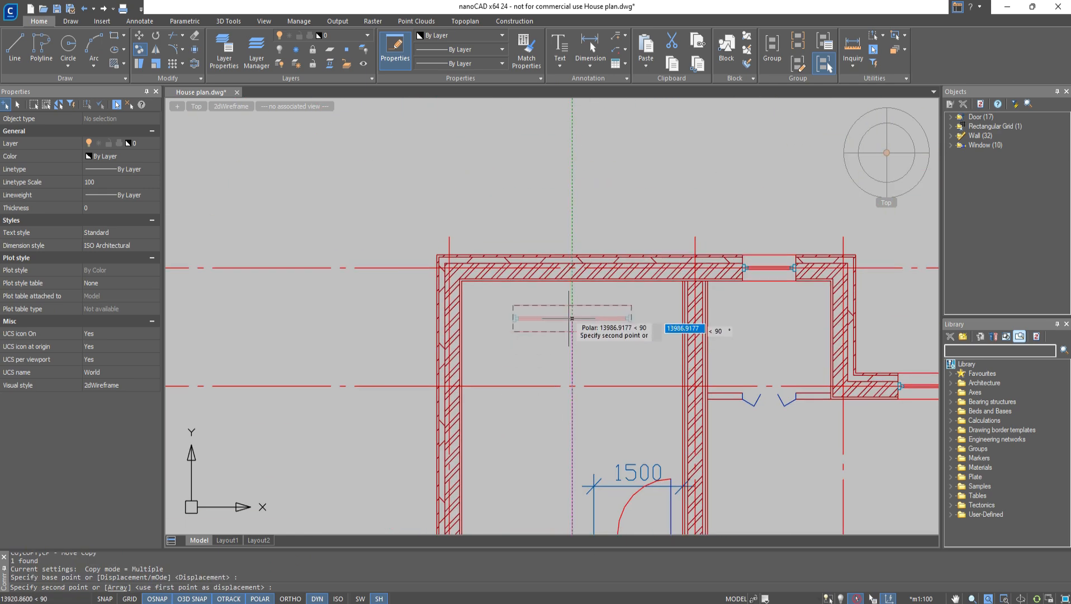
{"action": "left_click", "coordinate": [571, 267]}
{"action": "key", "text": "Escape"}
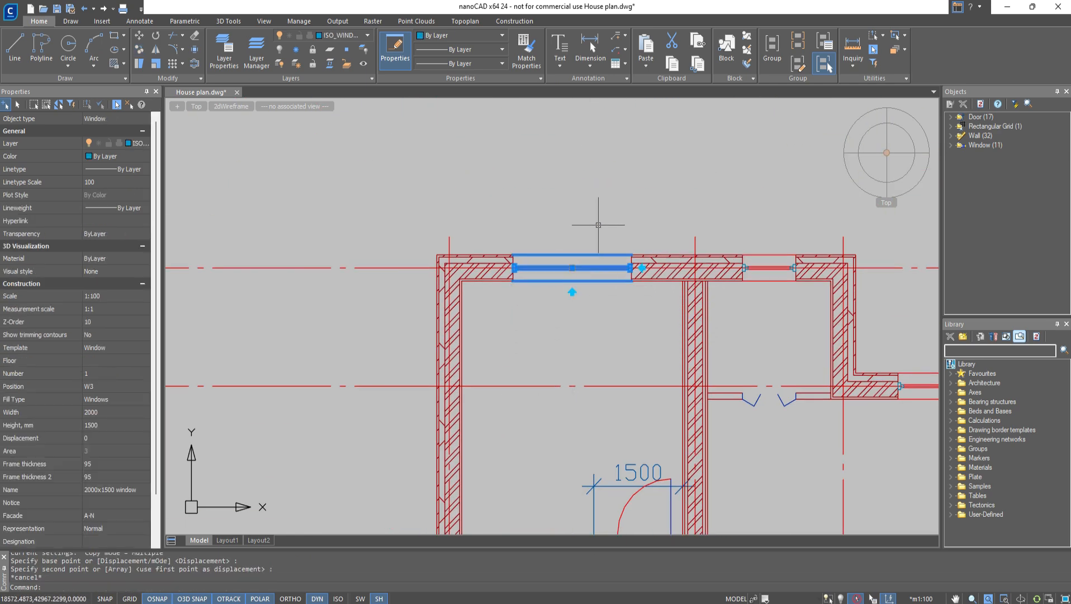
{"action": "key", "text": "Escape"}
{"action": "left_click", "coordinate": [886, 153]}
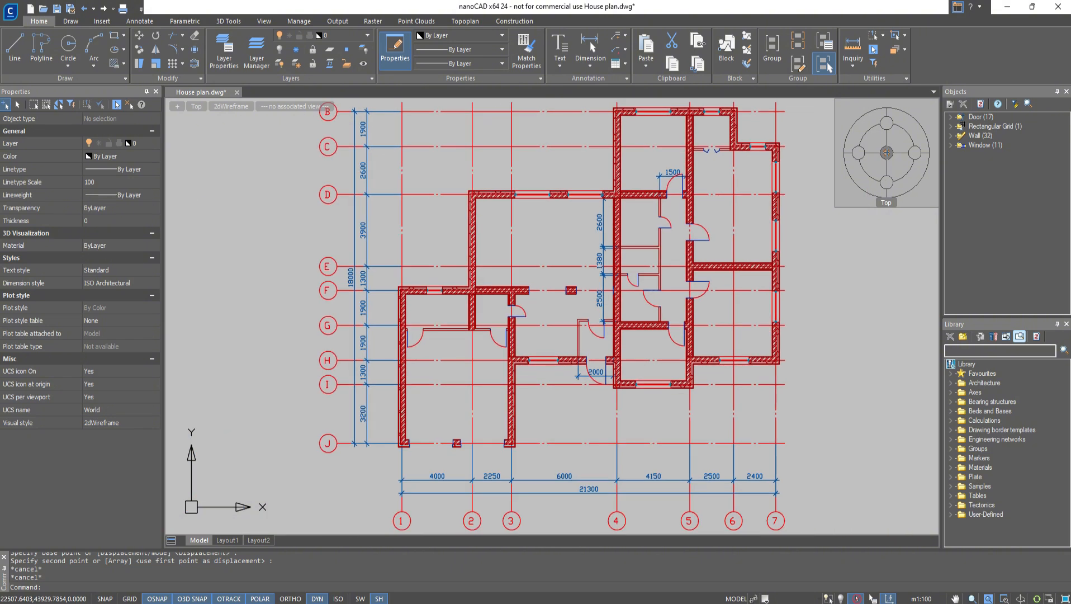